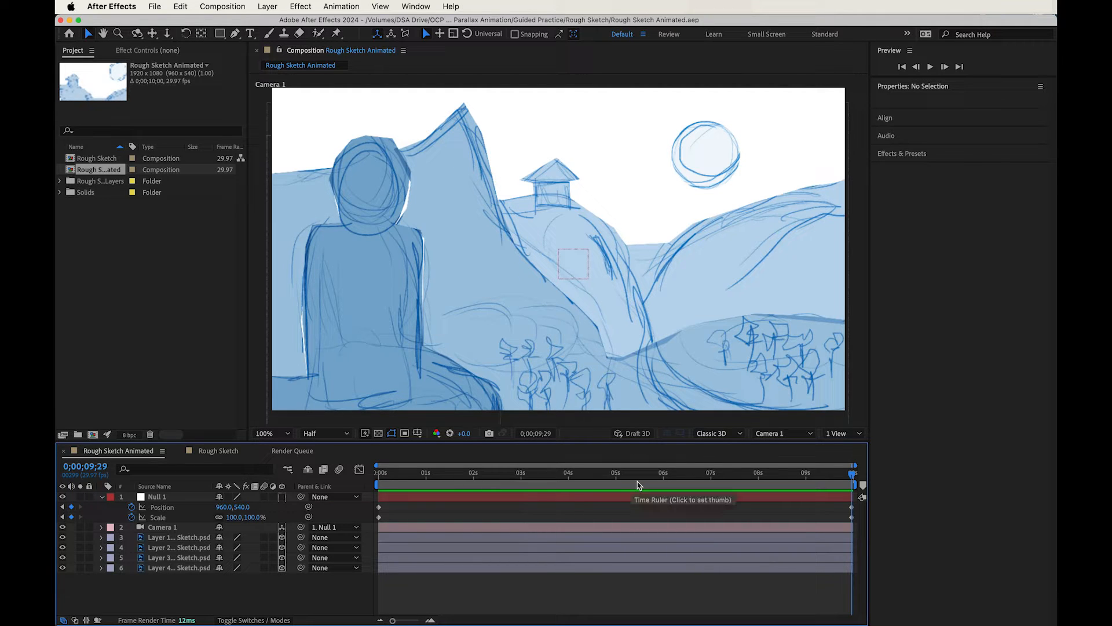
mouse_move(853, 473)
left_mouse_down()
mouse_move(422, 477)
mouse_move(372, 488)
mouse_move(853, 485)
left_mouse_up()
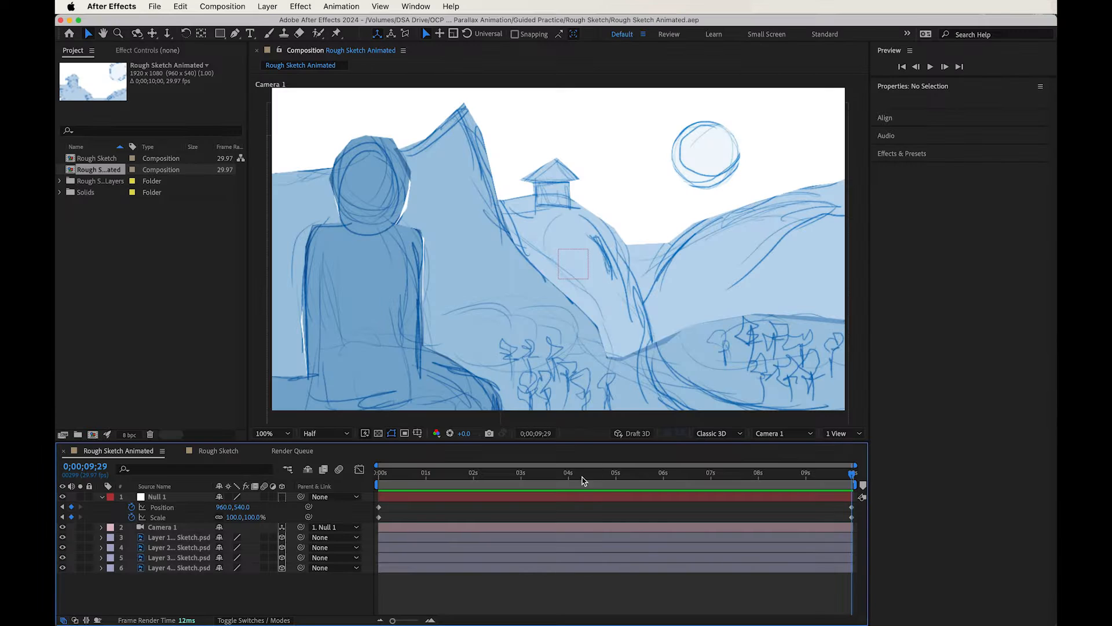
mouse_move(576, 474)
left_mouse_down()
mouse_move(374, 474)
mouse_move(861, 483)
left_mouse_up()
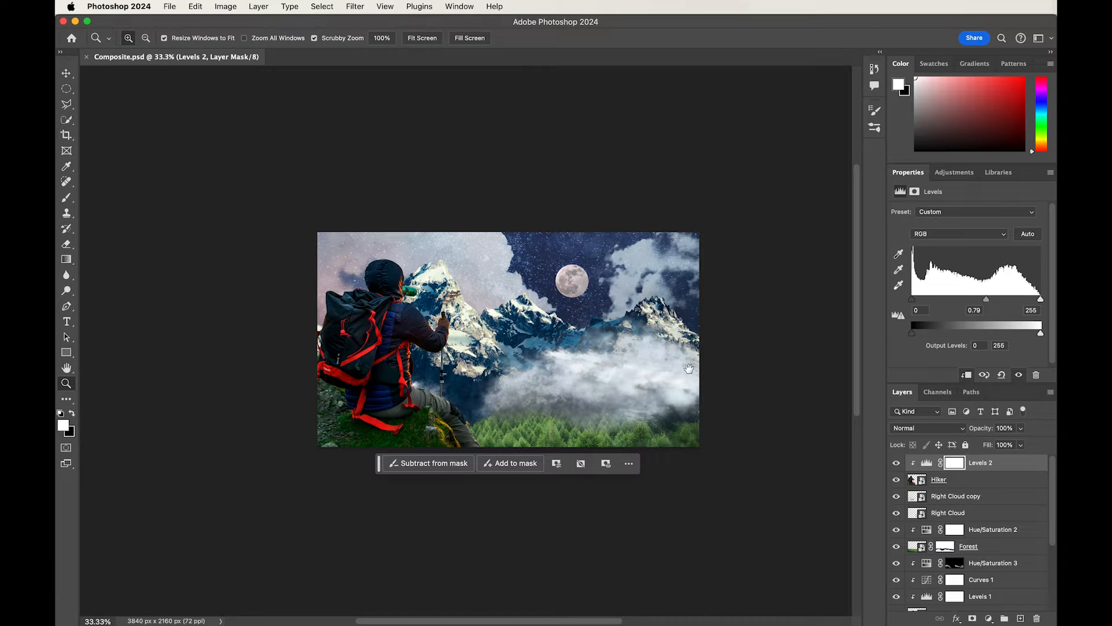
Make room for the full layer list and hide every layer except Background.
left_click_drag(688, 367, 603, 313)
scroll(981, 537, "down", 5)
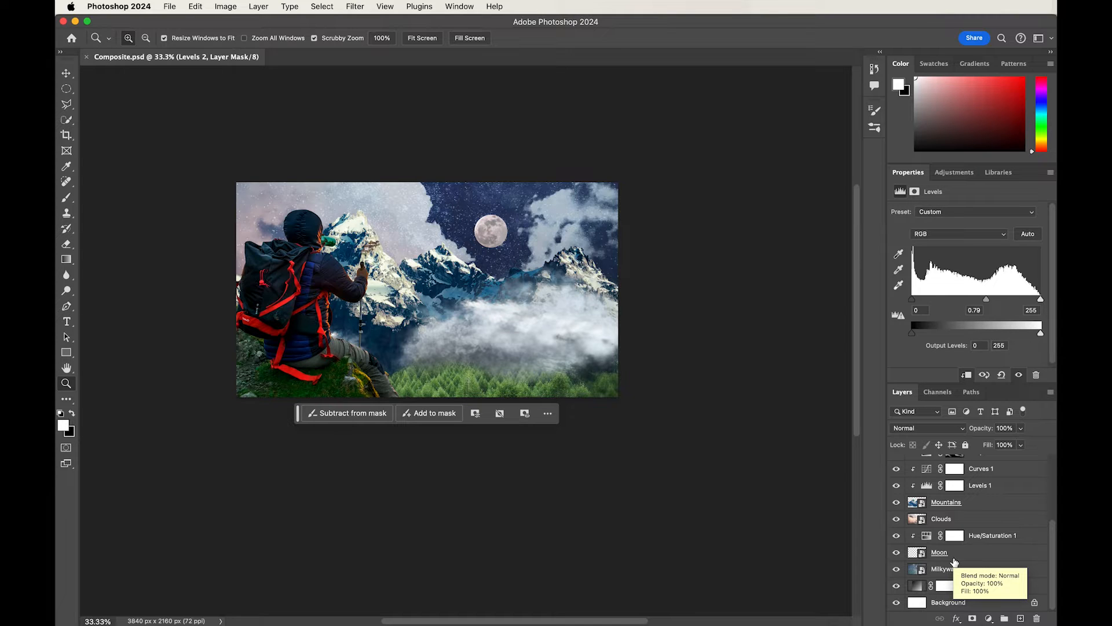
double_click(908, 173)
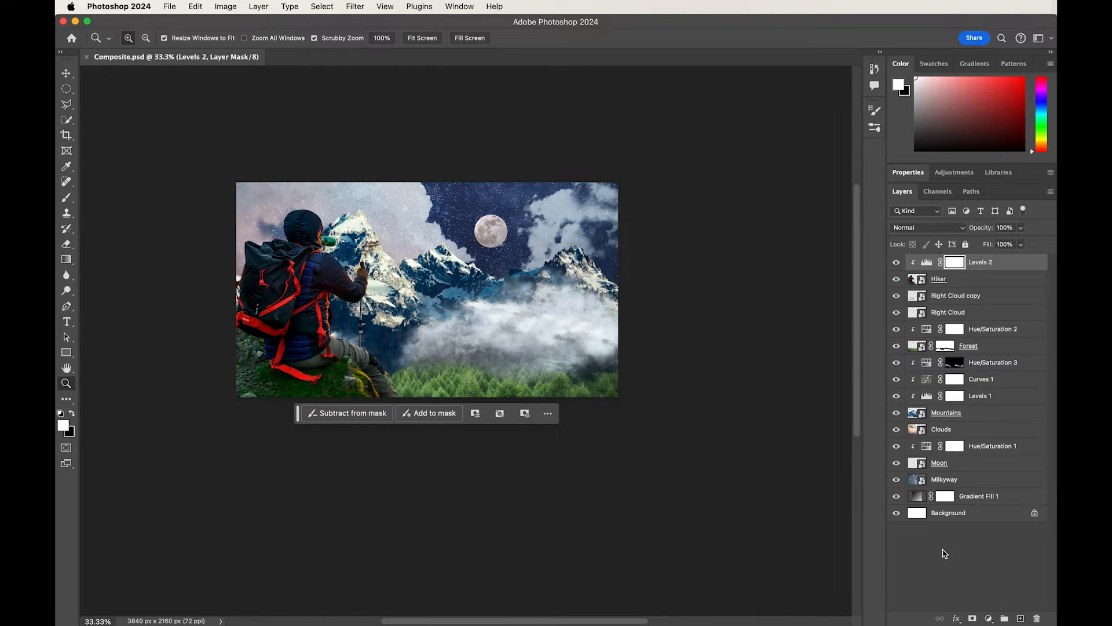
left_click(969, 514)
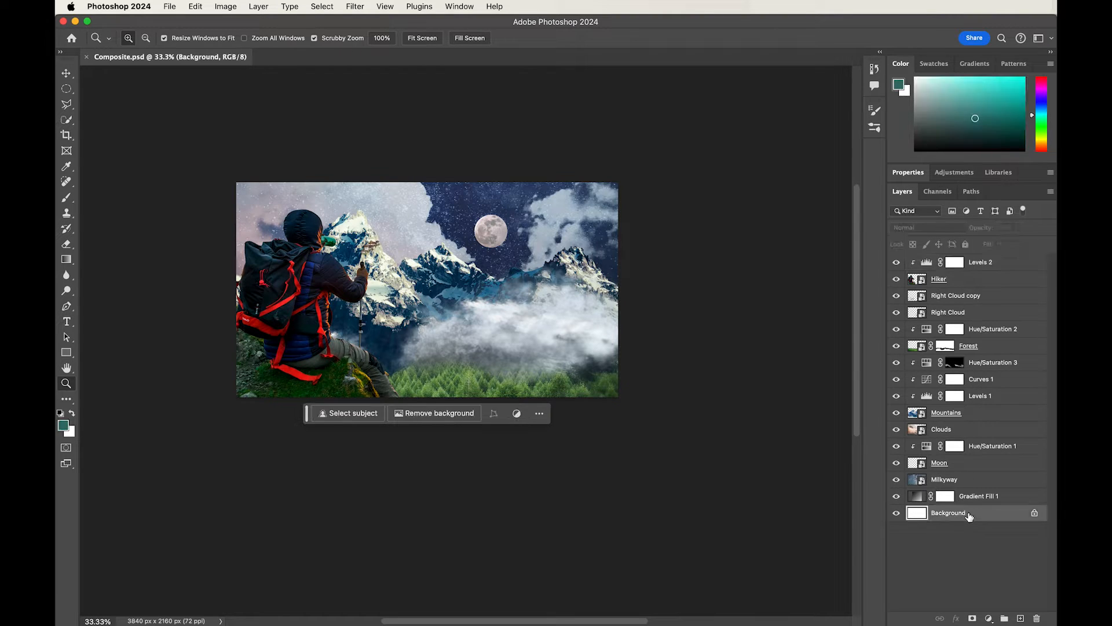
left_click(897, 513, "alt")
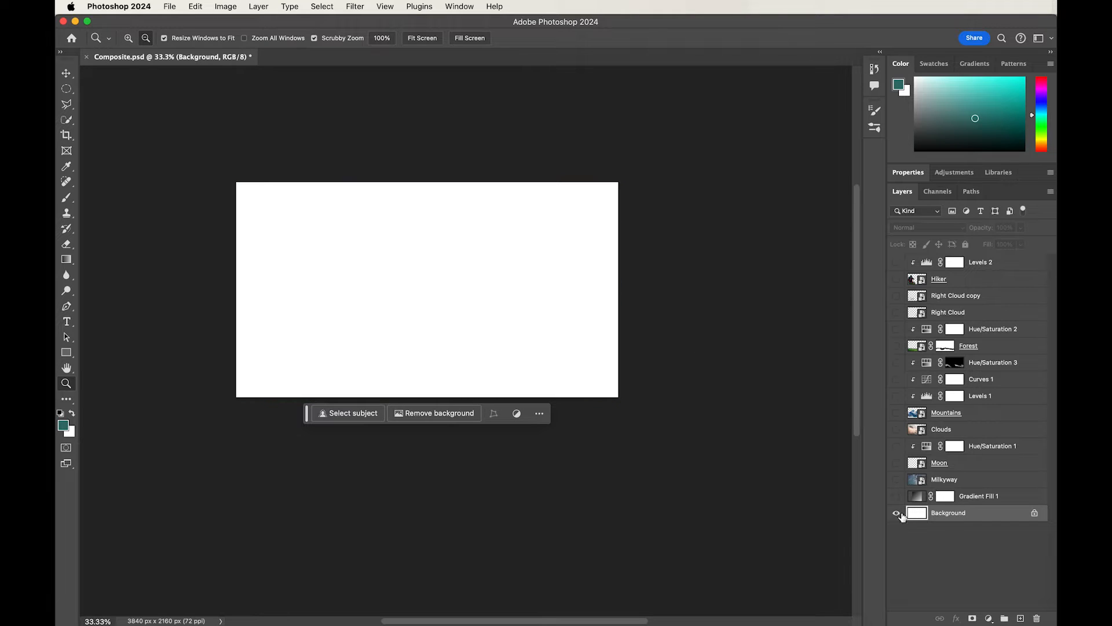
Show the Gradient Fill 1 and Milkyway layers and convert them together into one smart object.
left_click(897, 496)
left_click(897, 480)
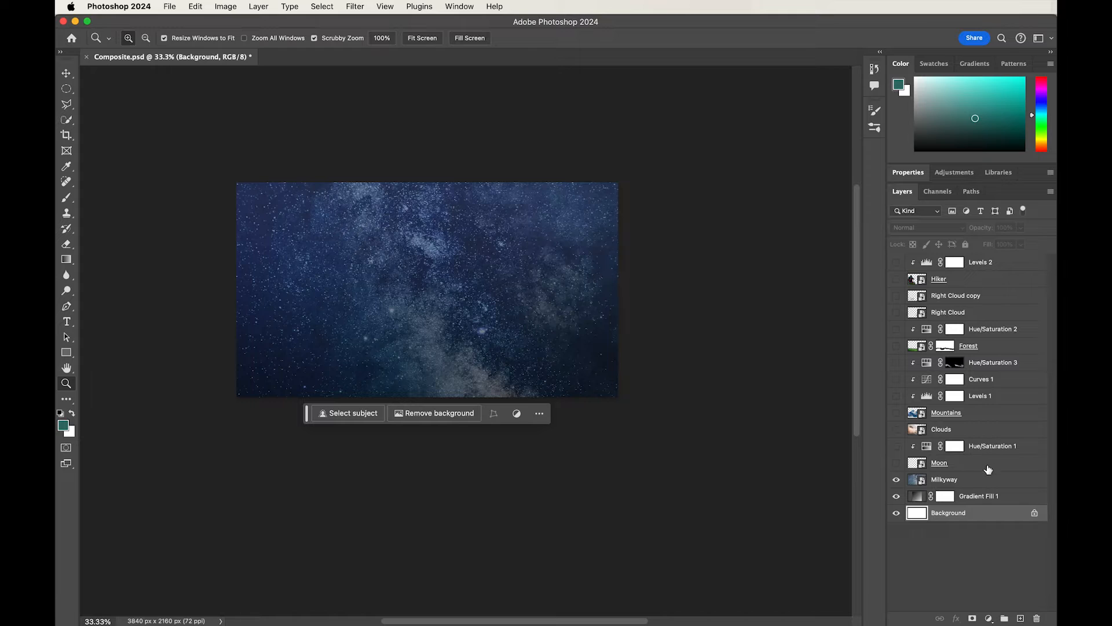
left_click(985, 479)
left_click(999, 496, "shift")
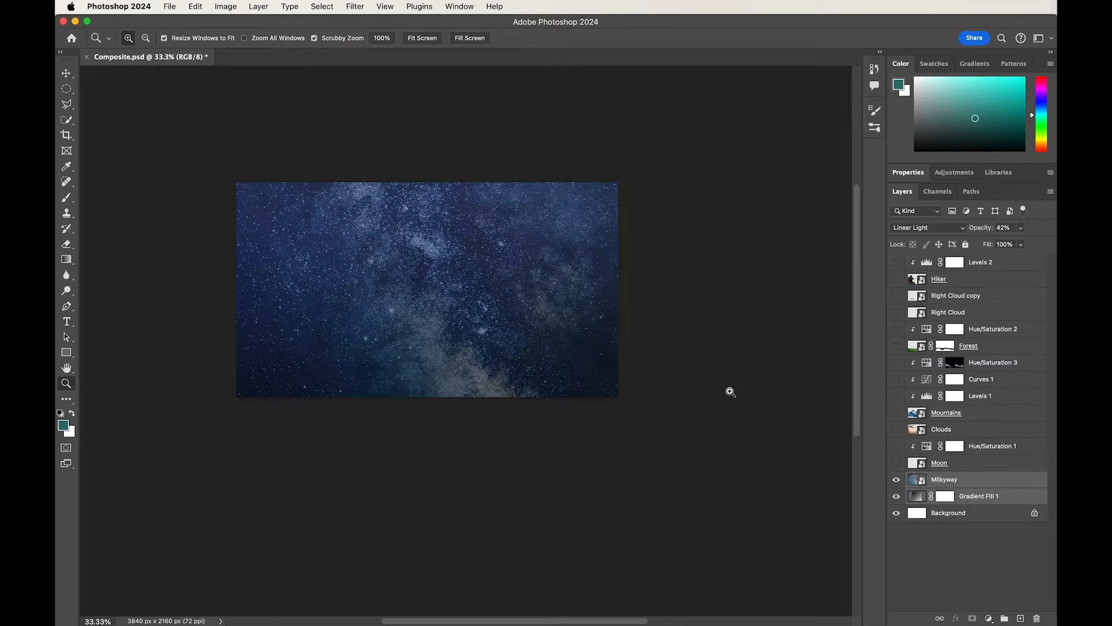
right_click(986, 484)
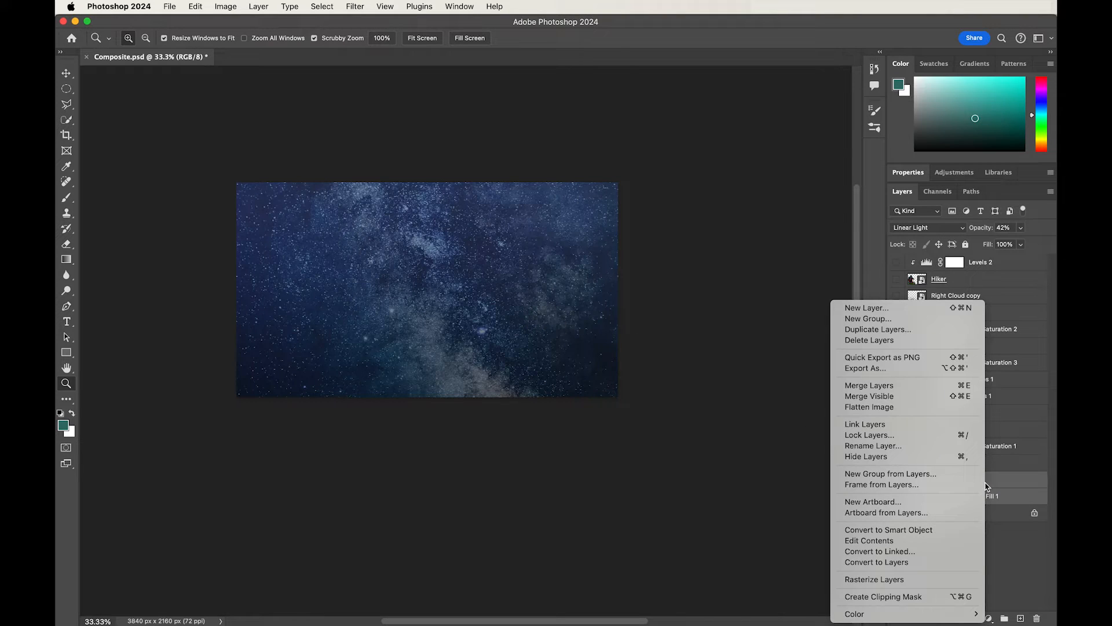
left_click(934, 529)
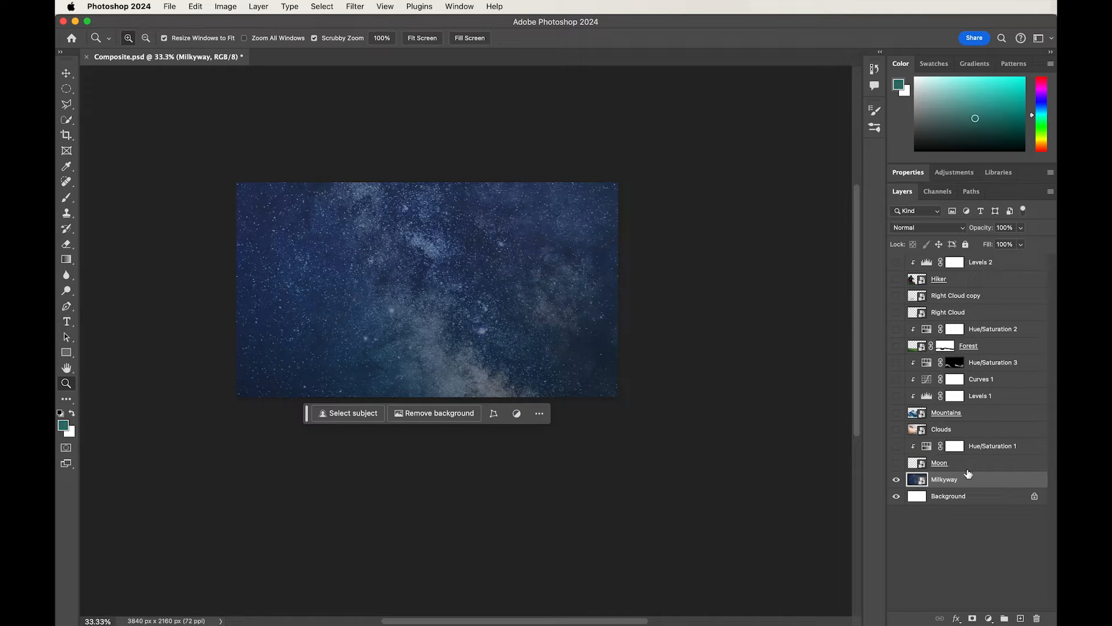
Show the Moon layer and its Hue/Saturation 1 adjustment, and convert both into one smart object.
left_click(899, 468)
left_click(905, 464)
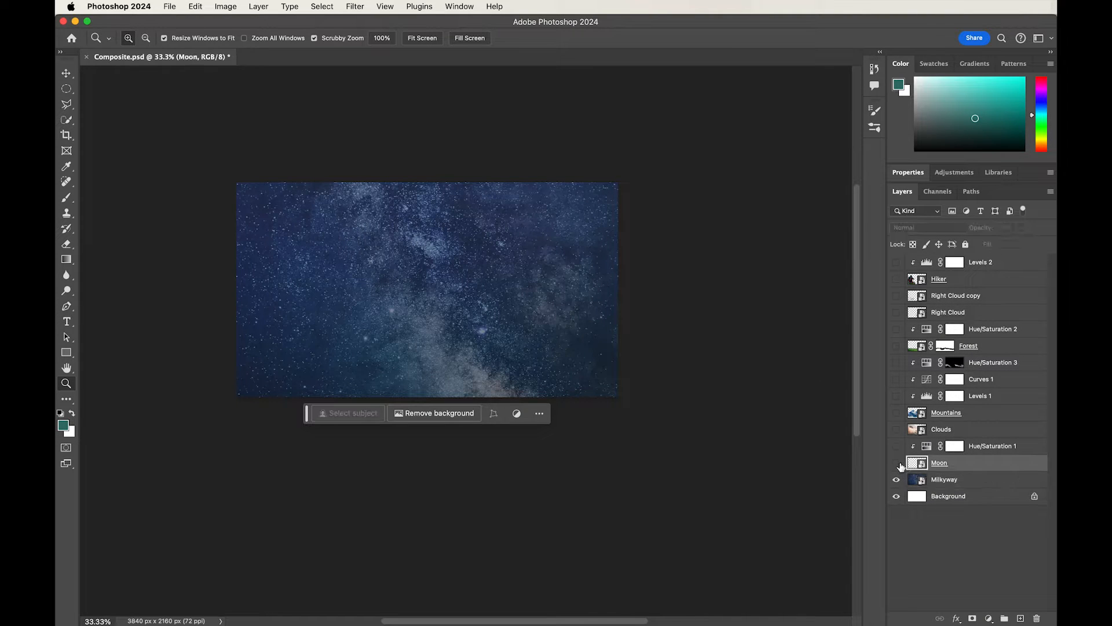
left_click(897, 446)
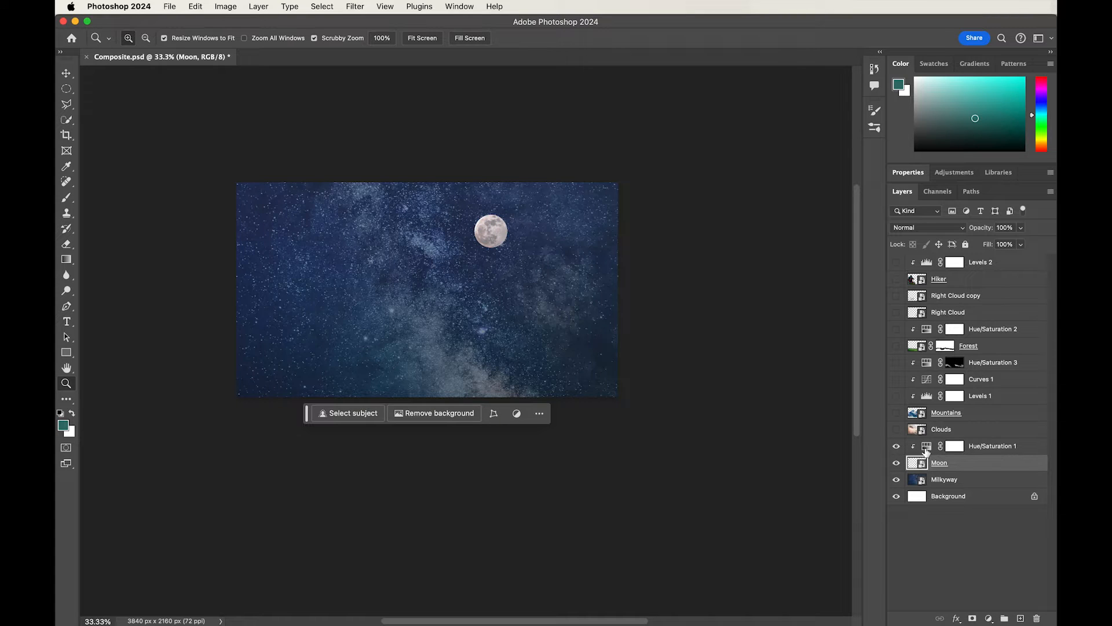
left_click(927, 447)
right_click(927, 448)
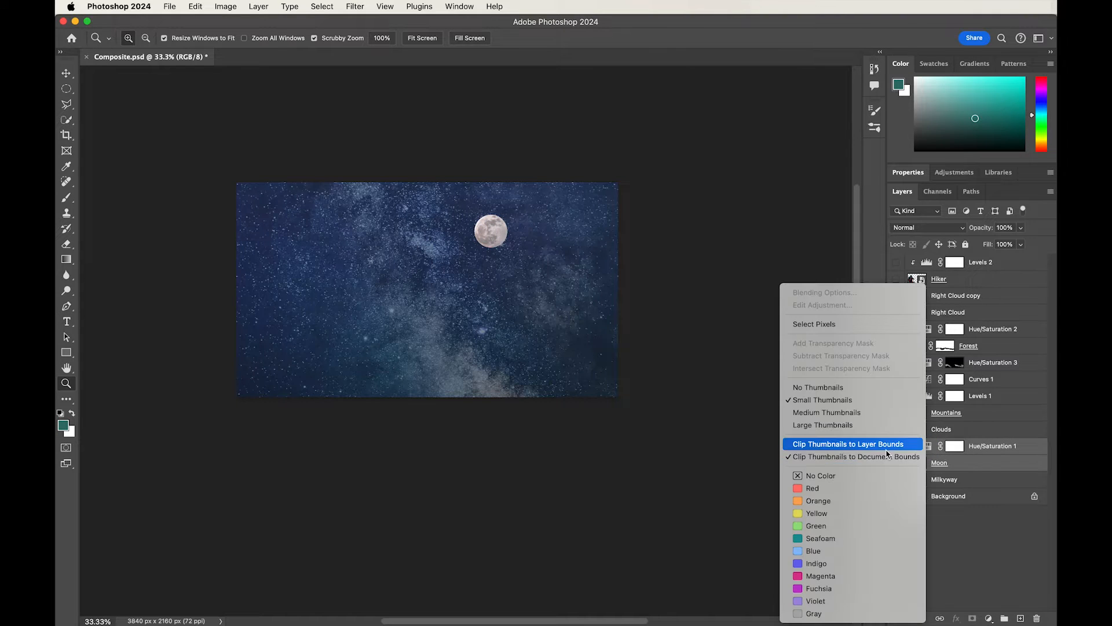
left_click(1013, 454, "alt")
right_click(1013, 455)
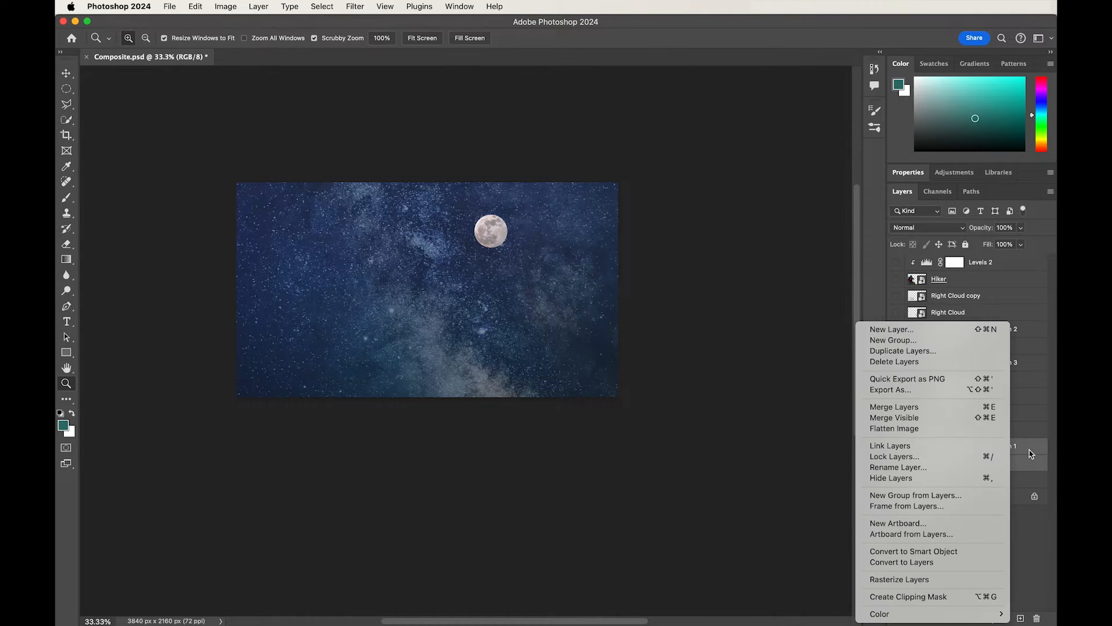
left_click(950, 552)
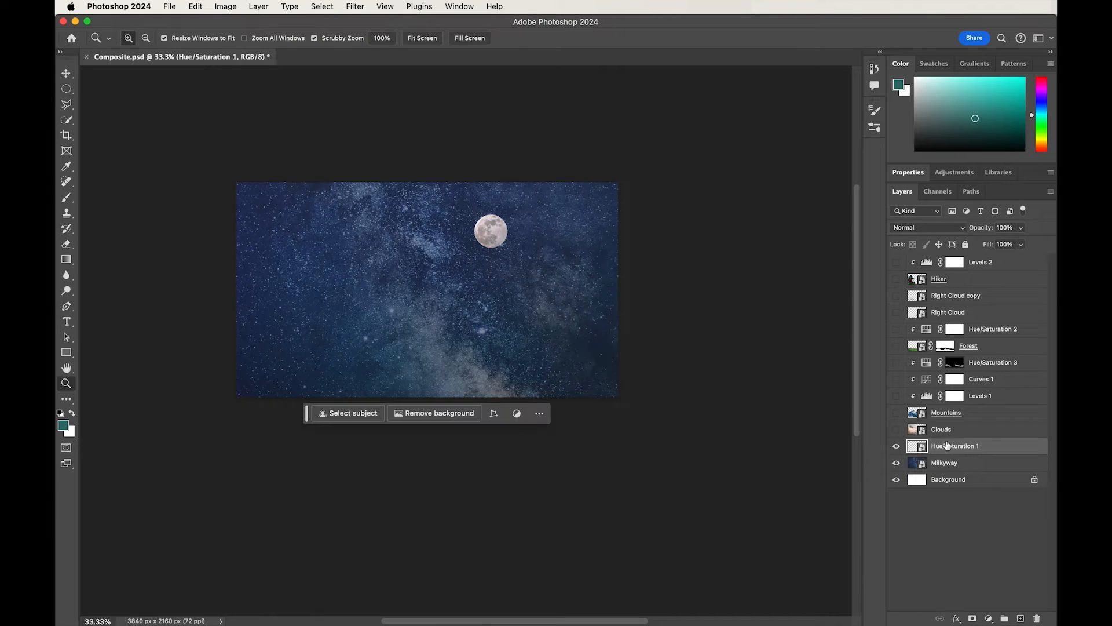
Rename the new smart object above Milkyway as Moon.
double_click(954, 446)
type("Moon")
key("Return")
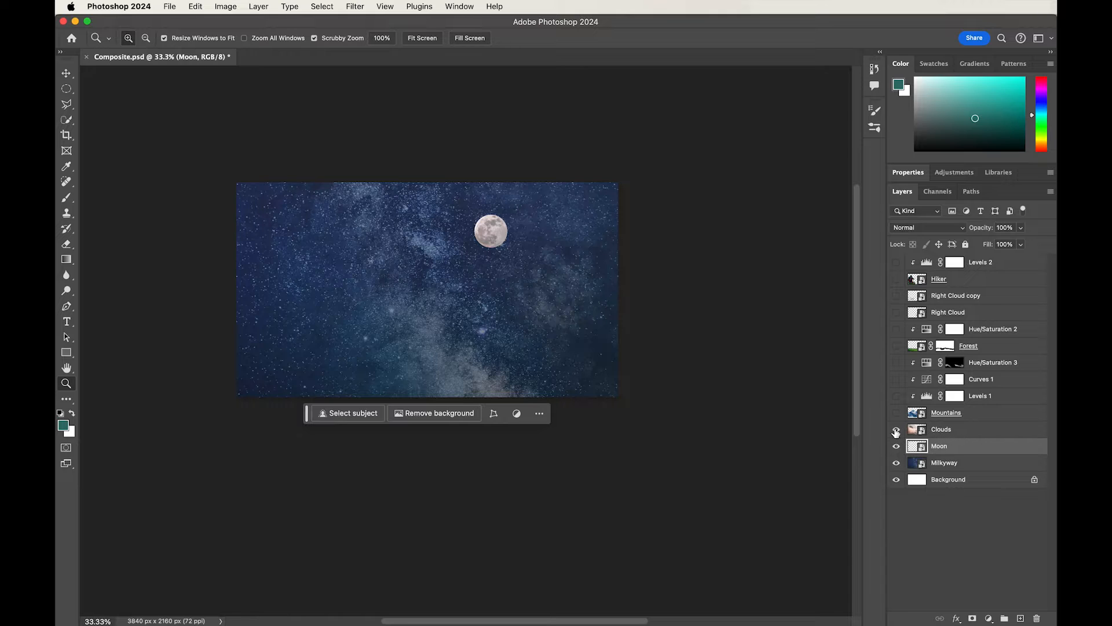
Show the Clouds and Mountains layers along with the Levels 1, Curves 1 and Hue/Saturation 3 adjustments clipped to the mountains.
left_click(896, 429)
left_click(917, 431)
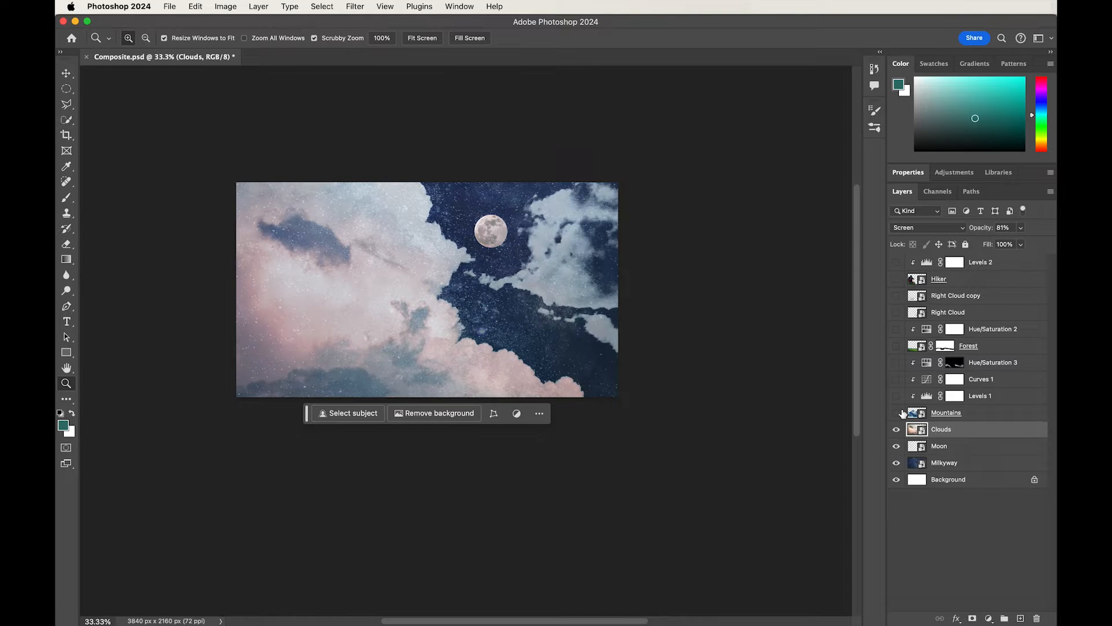
left_click(896, 414)
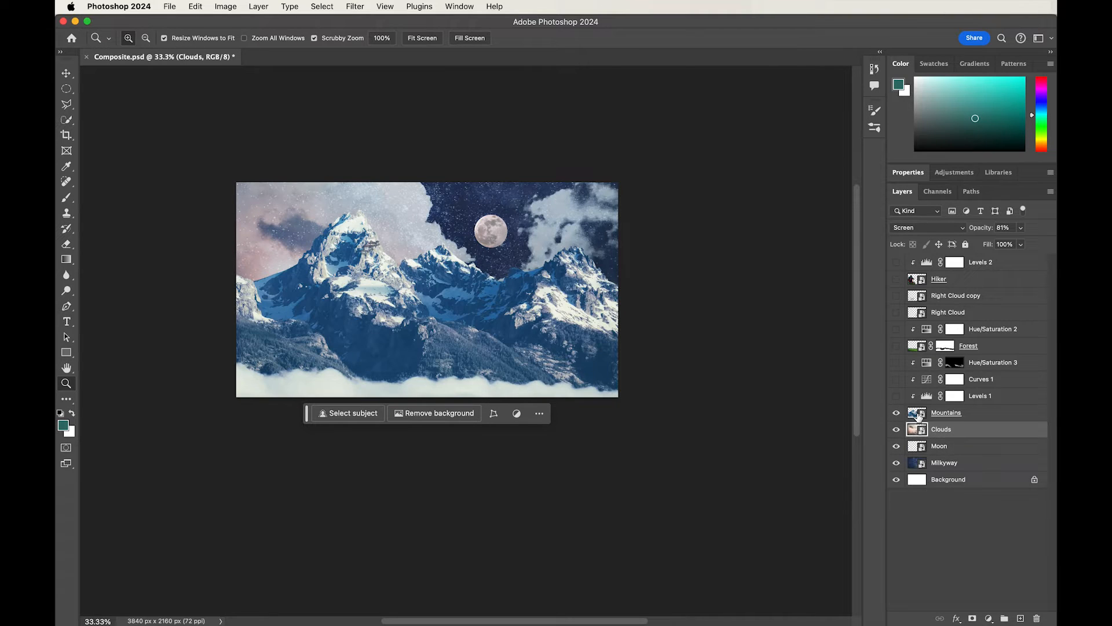
left_click(918, 416)
left_click_drag(897, 396, 897, 371)
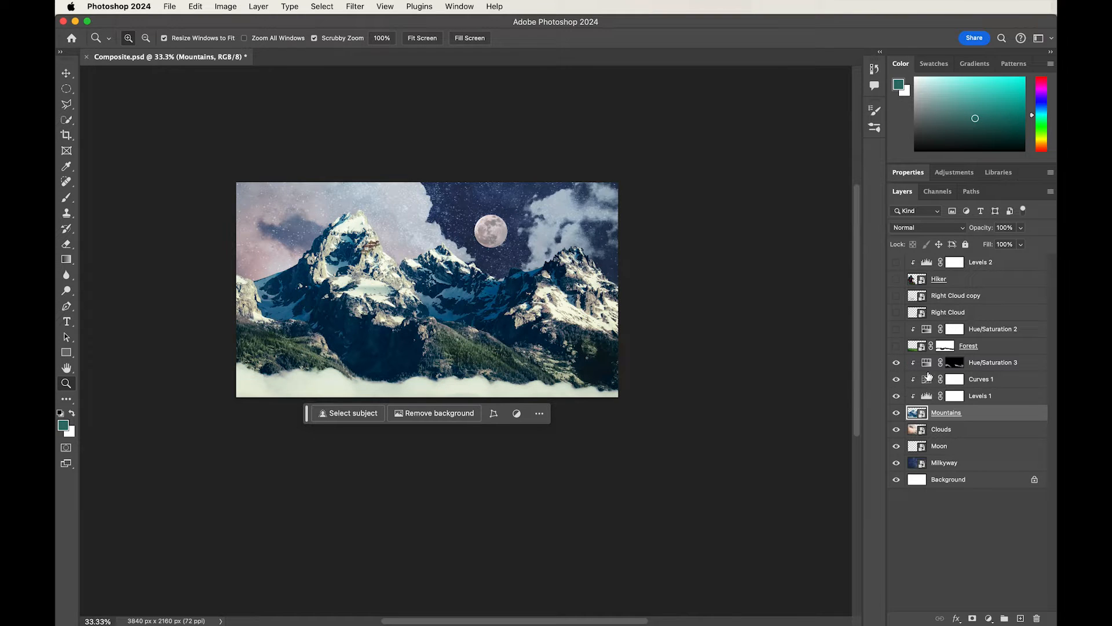
Convert the Mountains layer and its three adjustments into one smart object named Mountains.
left_click(926, 368, "shift")
right_click(1029, 372)
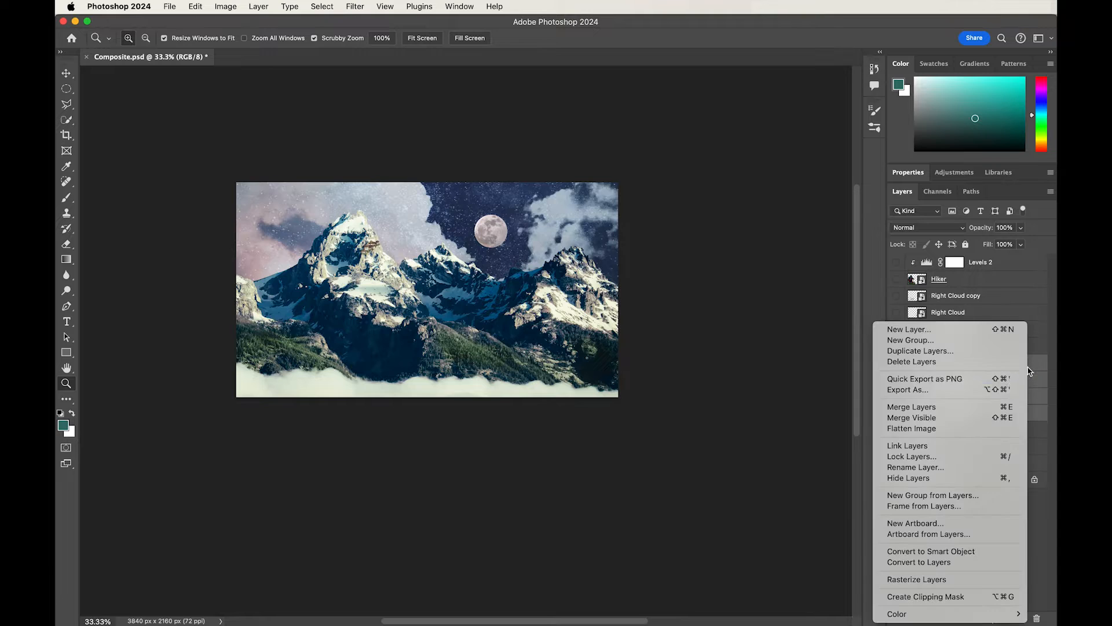
left_click(931, 551)
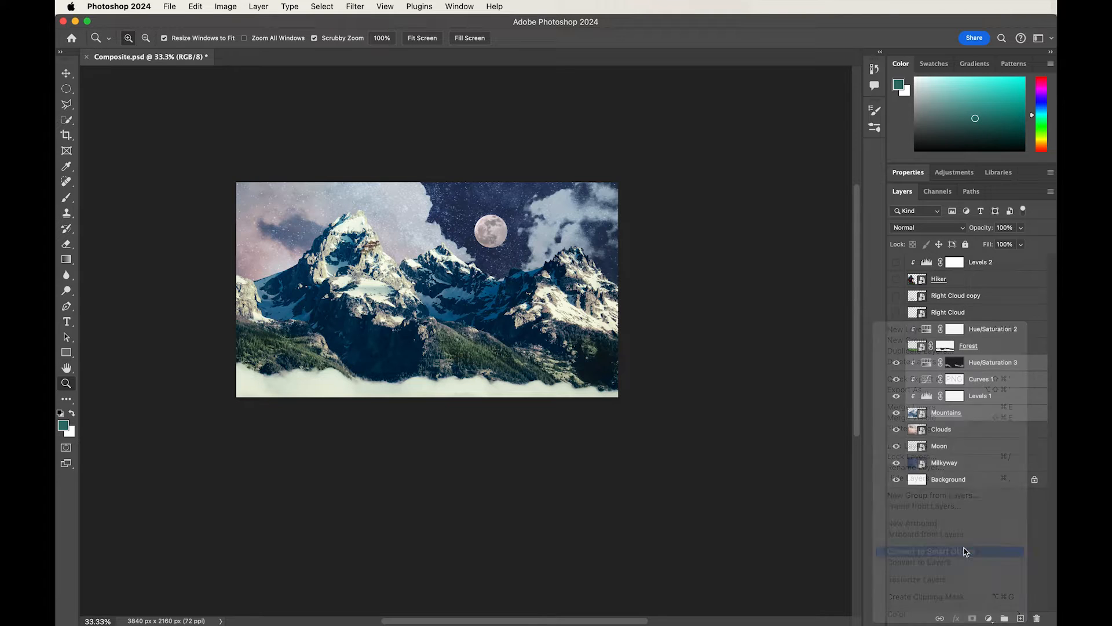
double_click(961, 363)
type("Mountains")
key("Return")
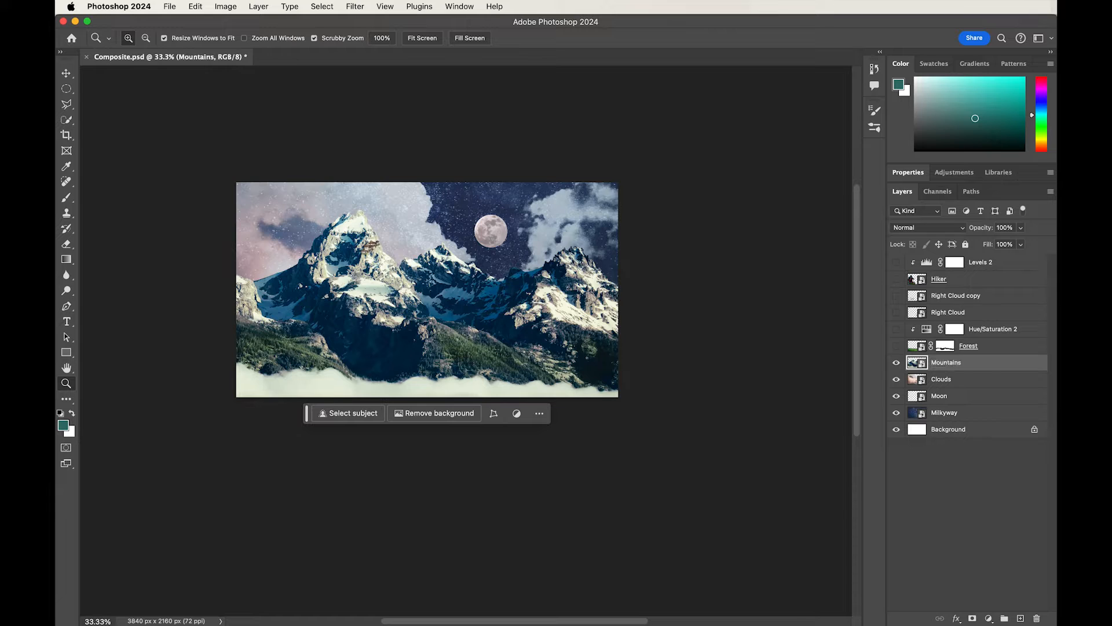
Show the Forest layer and its Hue/Saturation 2 adjustment, and convert both into one smart object.
left_click(896, 345)
left_click(896, 328)
left_click(1032, 347, "shift")
left_click(1026, 331, "shift")
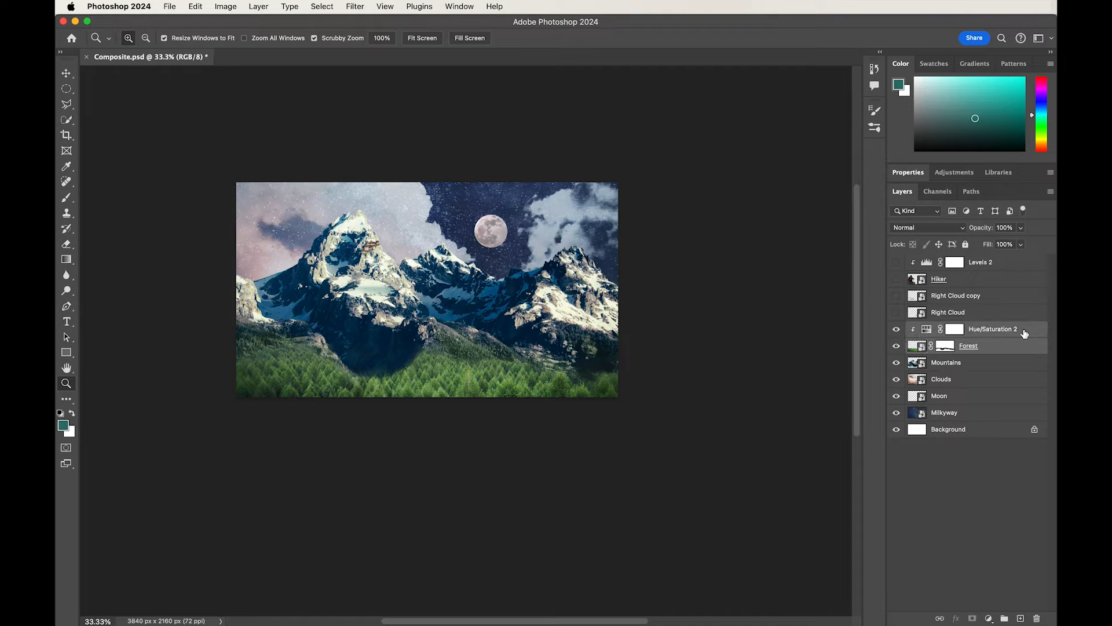
right_click(1025, 334)
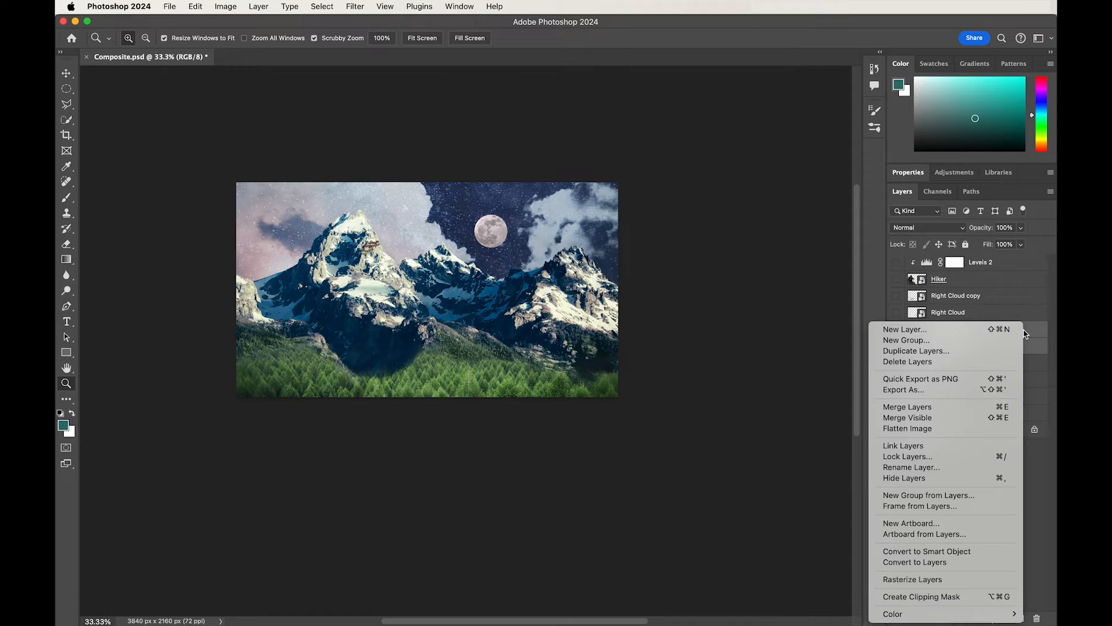
left_click(956, 552)
Rename the new smart object above Mountains as Forest.
double_click(964, 329)
type("Forest")
key("Return")
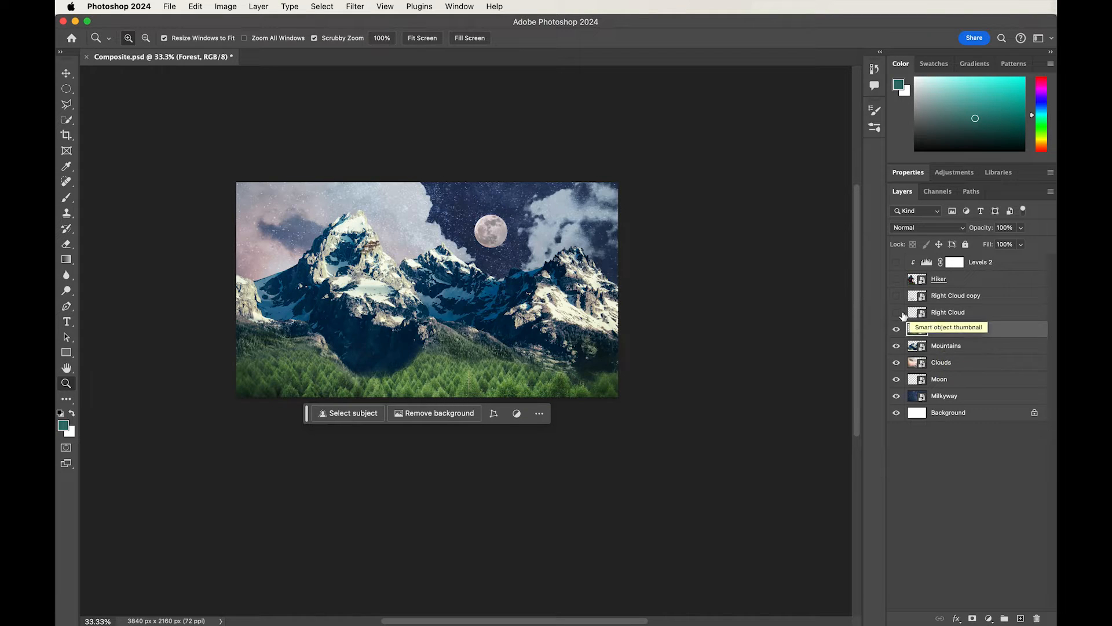
Show both fog cloud layers above Forest and rename Right Cloud copy as Left Cloud.
left_click(897, 313)
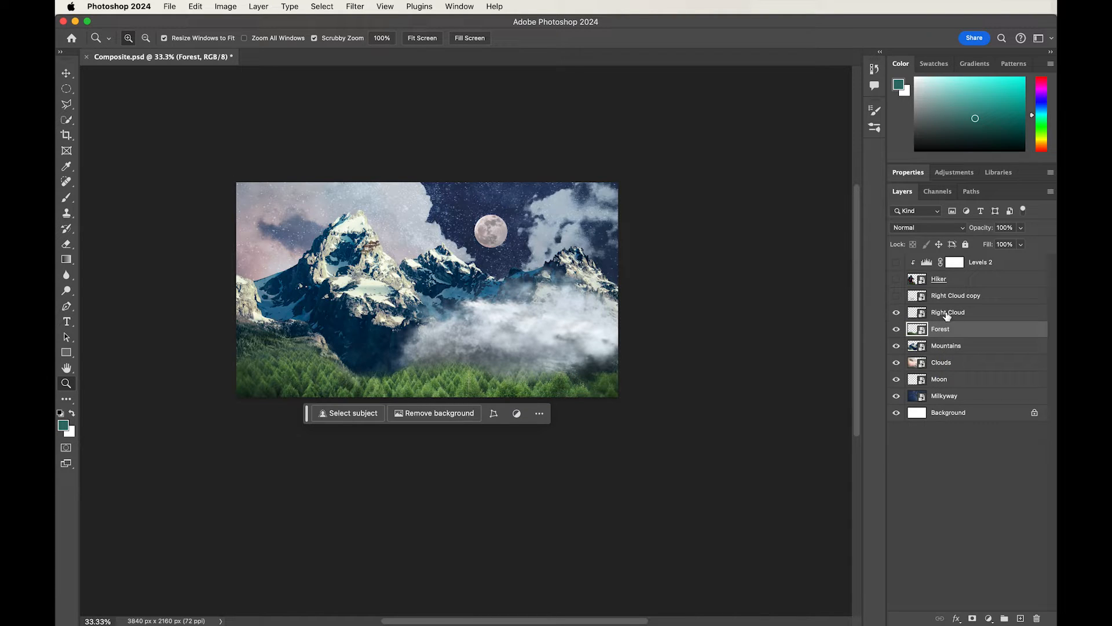
left_click(897, 295)
left_click(947, 298)
double_click(948, 298)
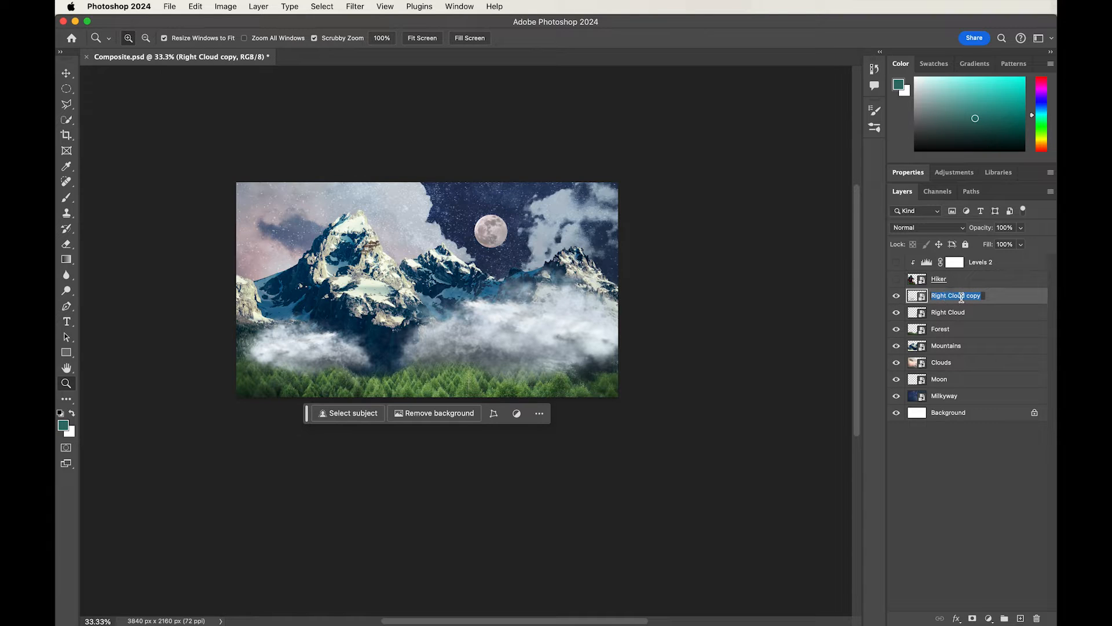
type("Left Cloud")
key("Return")
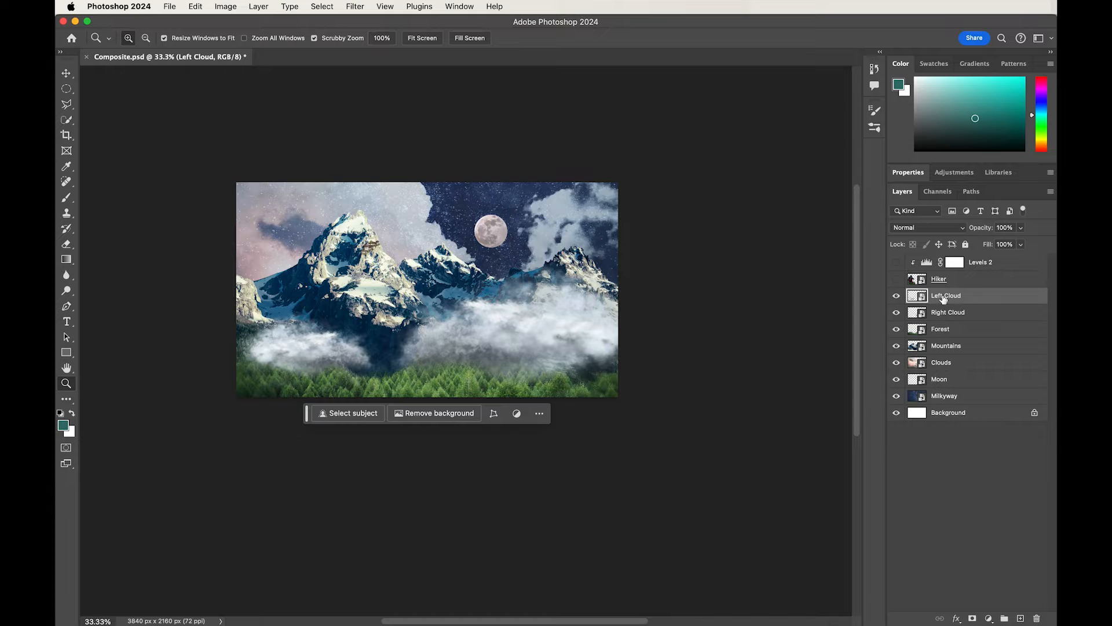
Show the Hiker layer and its Levels 2 adjustment, and convert both into one smart object named Hiker.
left_click(897, 278)
left_click(897, 262)
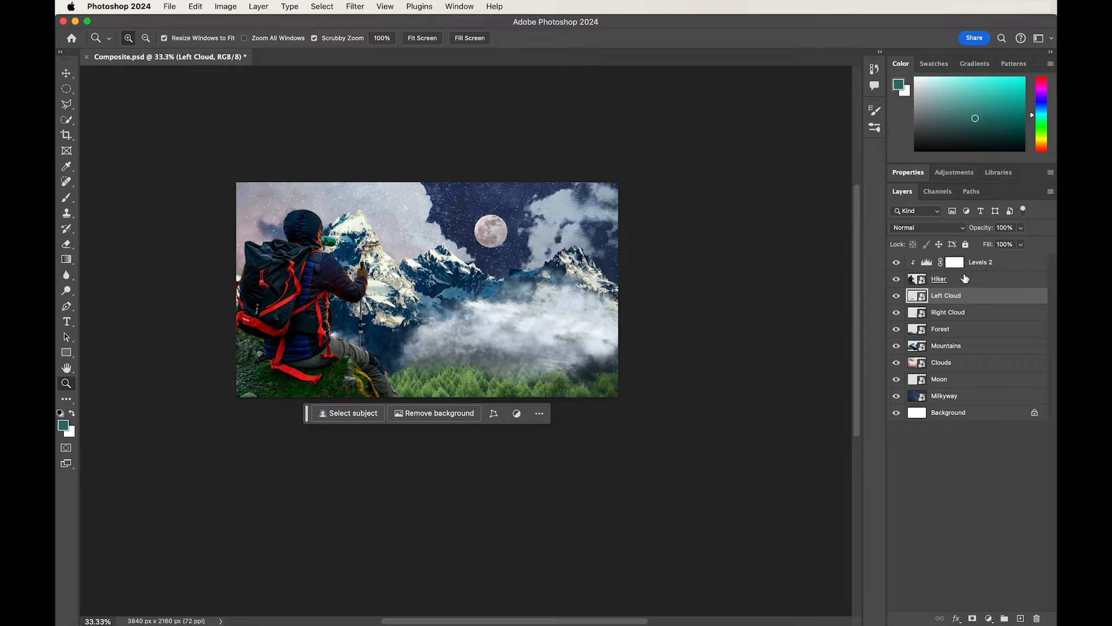
left_click(964, 278)
left_click(1020, 269, "shift")
right_click(1018, 267)
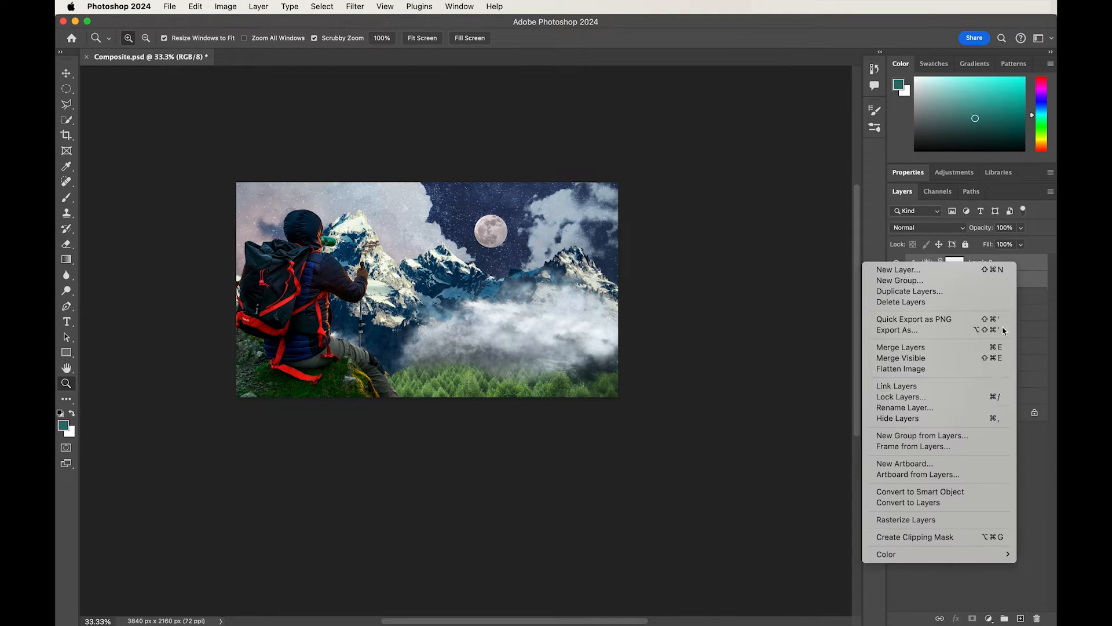
left_click(958, 491)
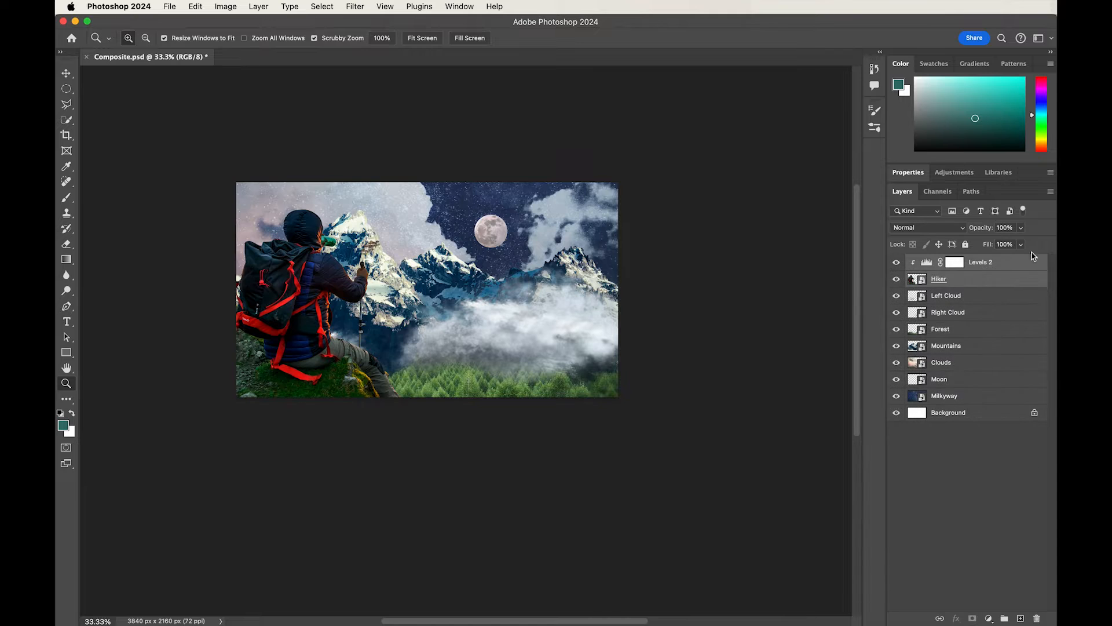
type("Hiker")
key("Return")
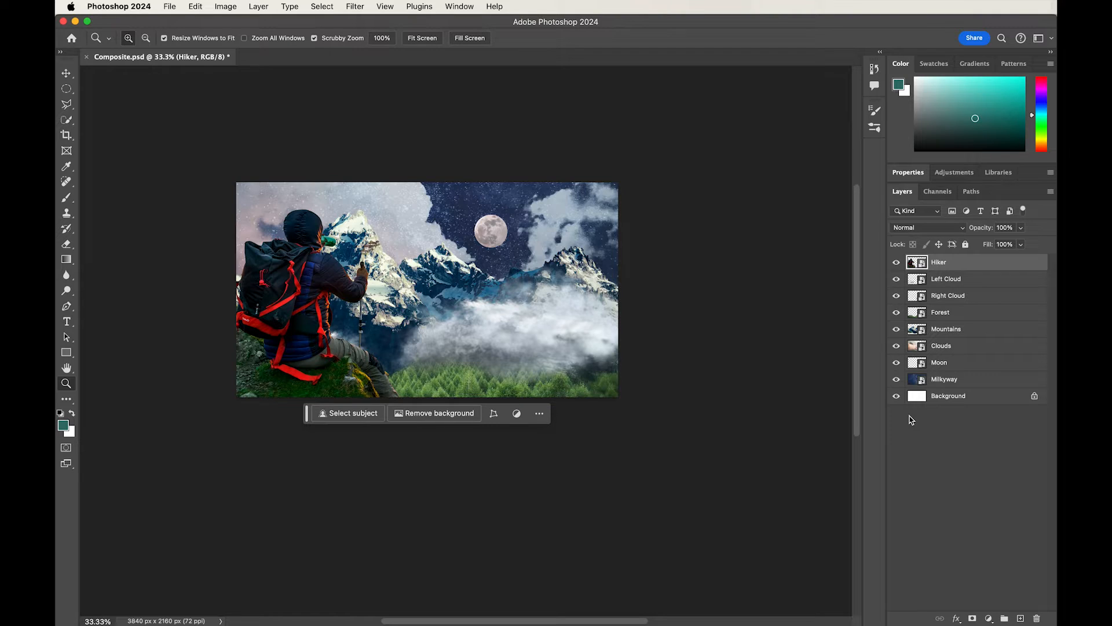
Save the composite document and switch to After Effects.
key("super+s")
key("super+Tab")
key("super+Tab")
key("super+Tab")
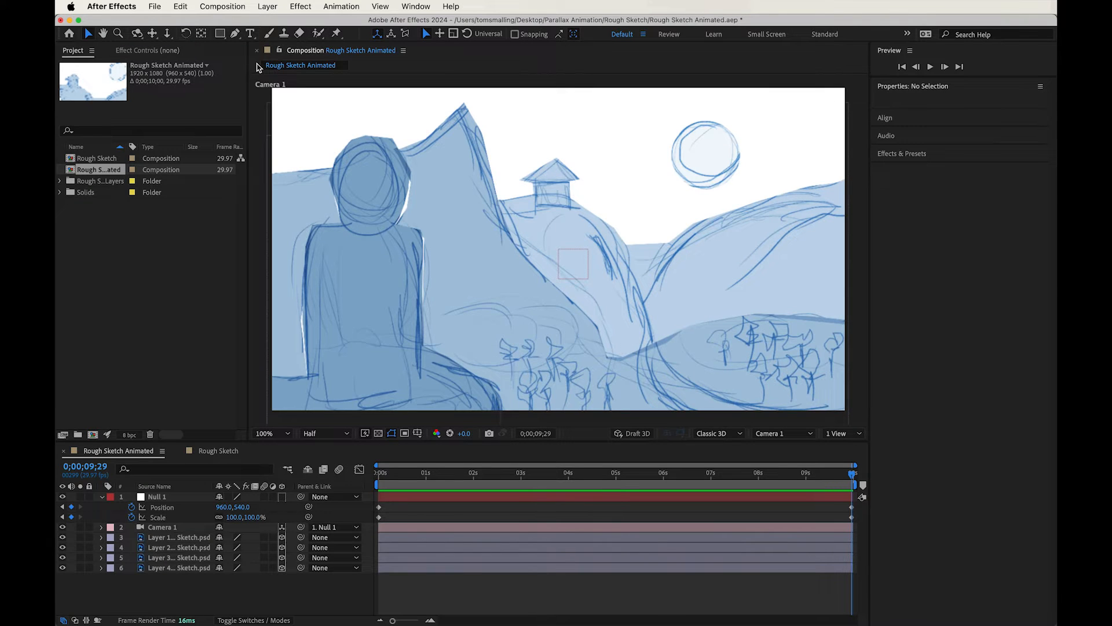
Start a new project, discarding the unsaved changes to Rough Sketch Animated.aep.
left_click(152, 7)
mouse_move(174, 20)
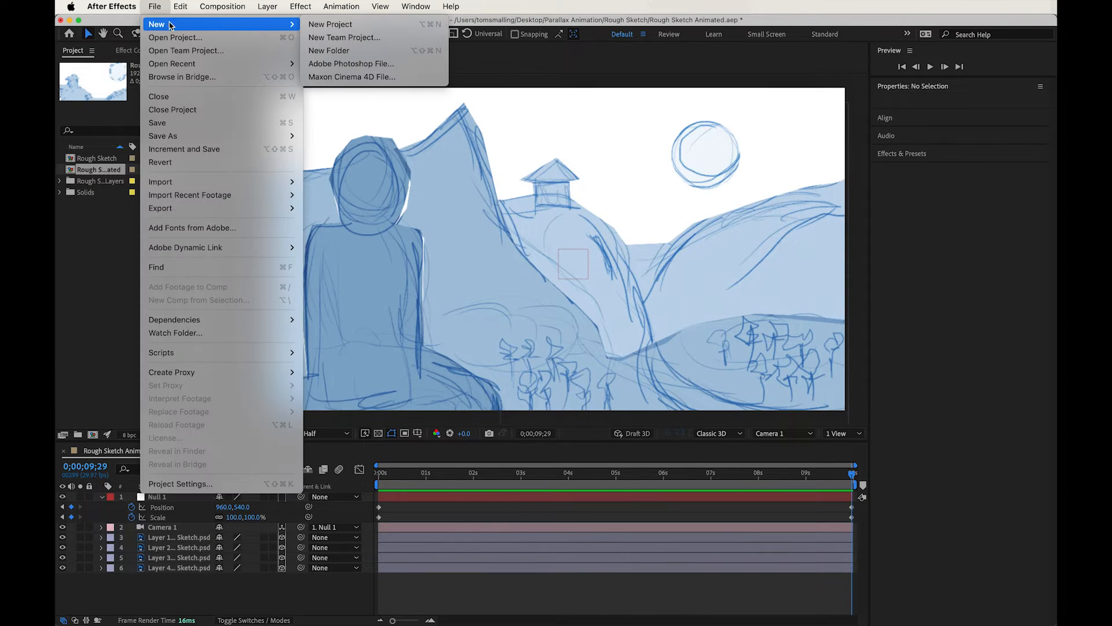
left_click(356, 24)
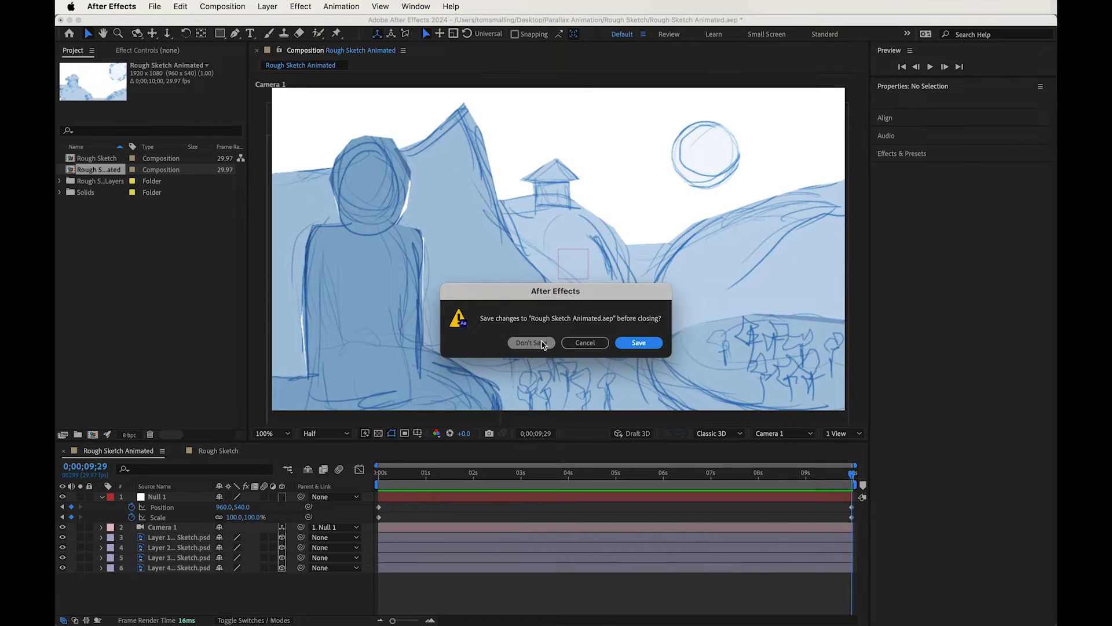
left_click(543, 344)
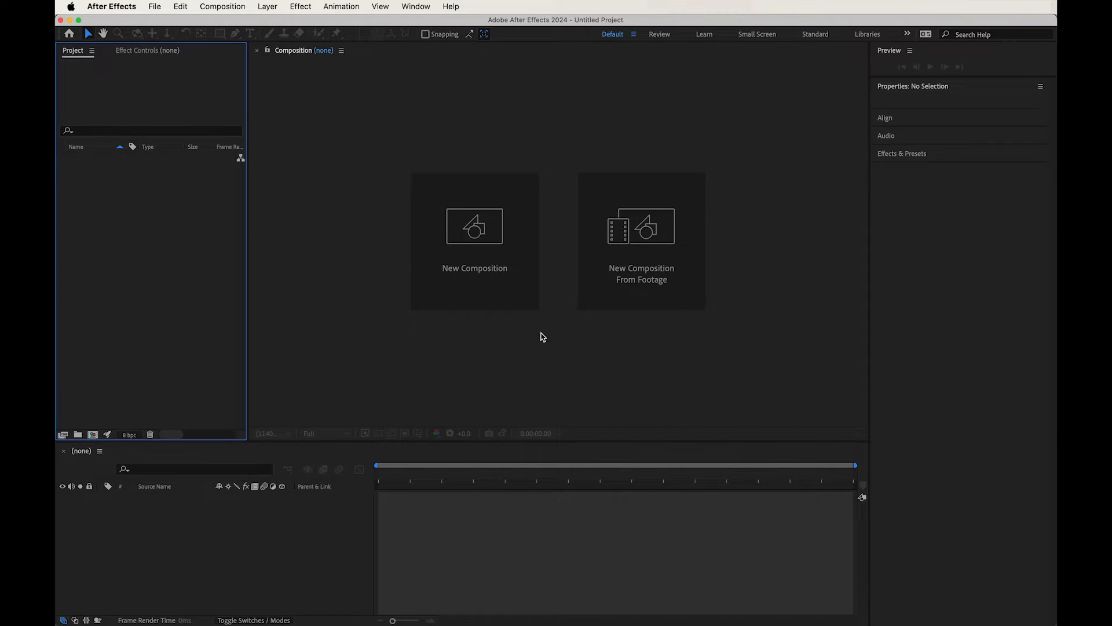
Save the new project as Parallax Animation in the Parallax Animation folder on the Desktop.
left_click(152, 8)
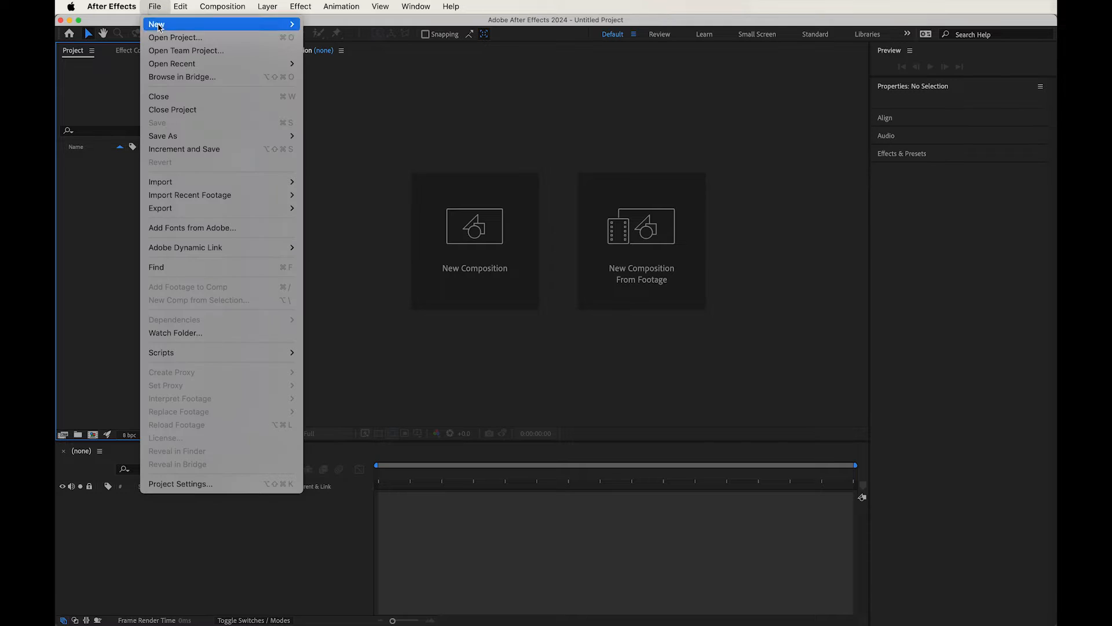
mouse_move(184, 141)
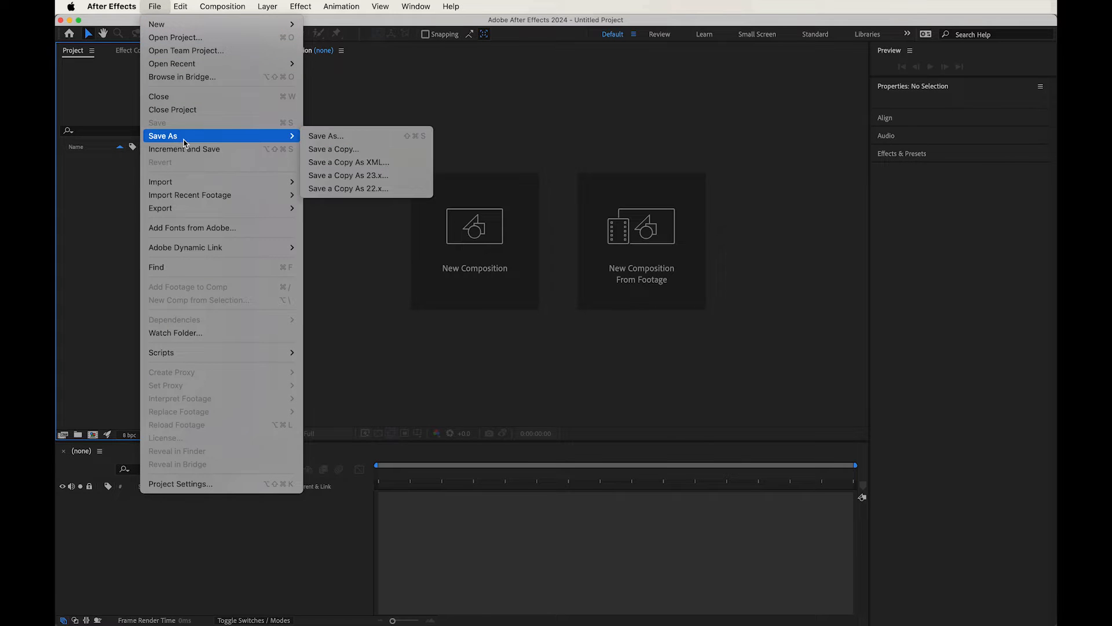
left_click(342, 137)
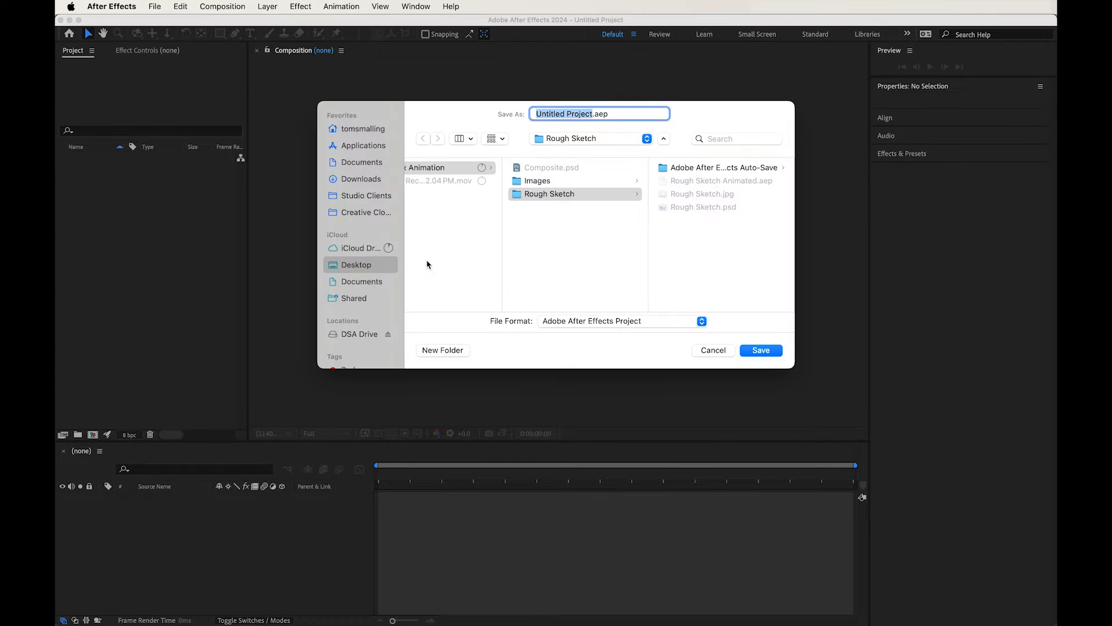
left_click(362, 266)
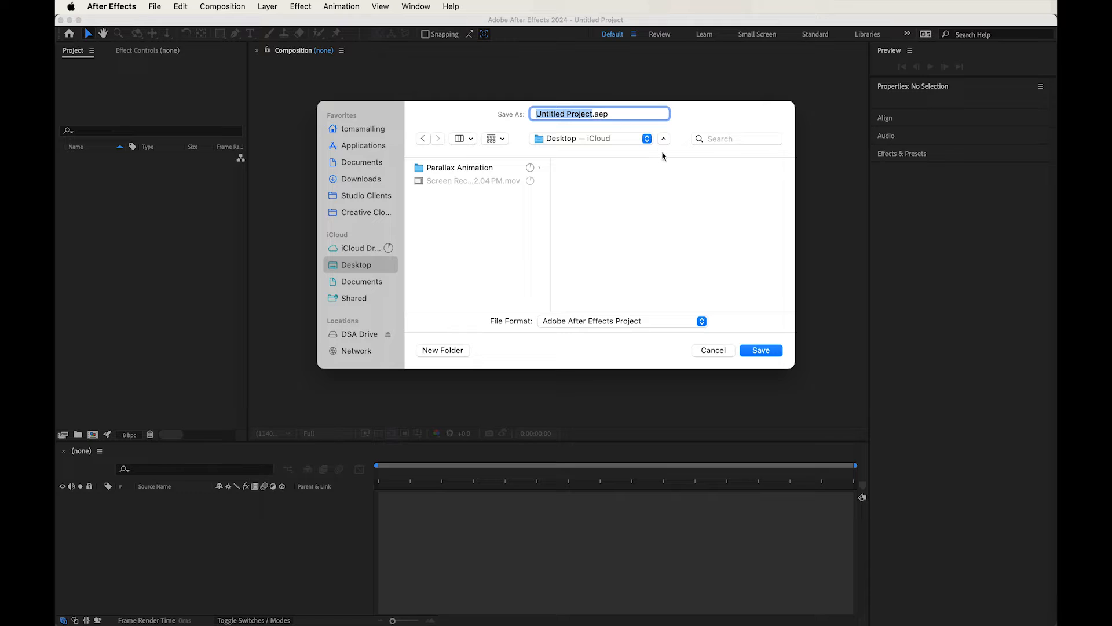
left_click(510, 167)
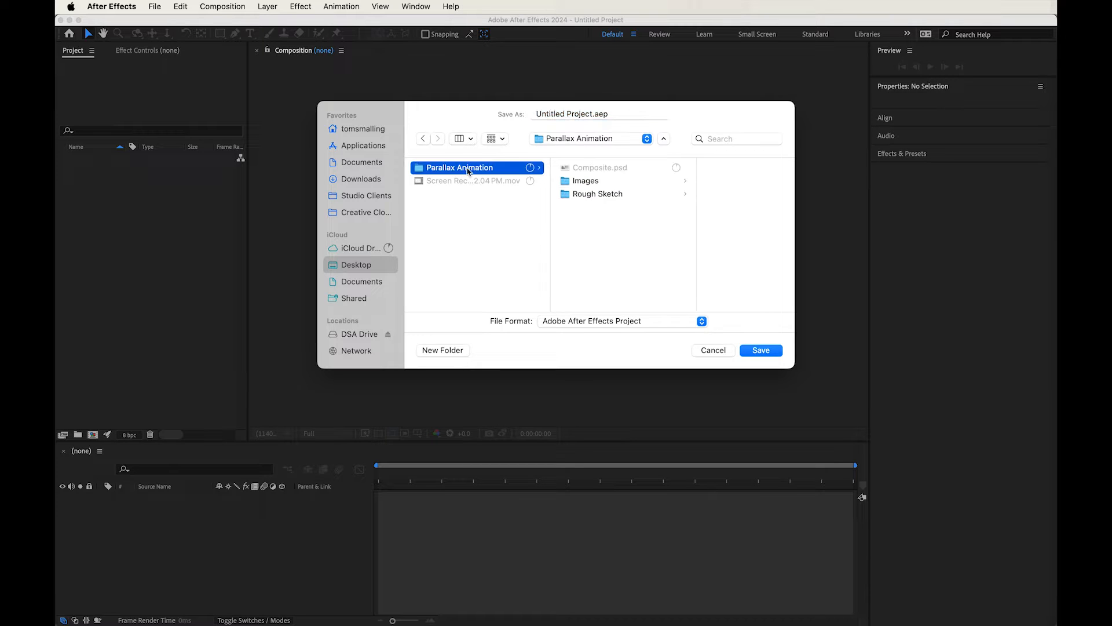
left_click(592, 114)
type("Para")
type("llax Animat")
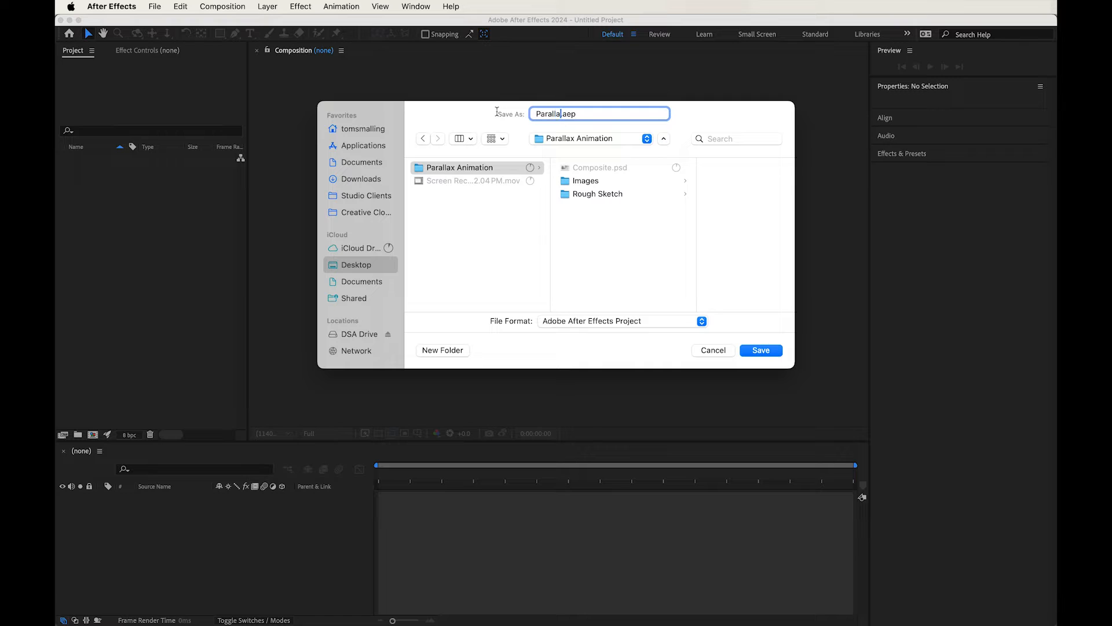
type("ion")
key("Return")
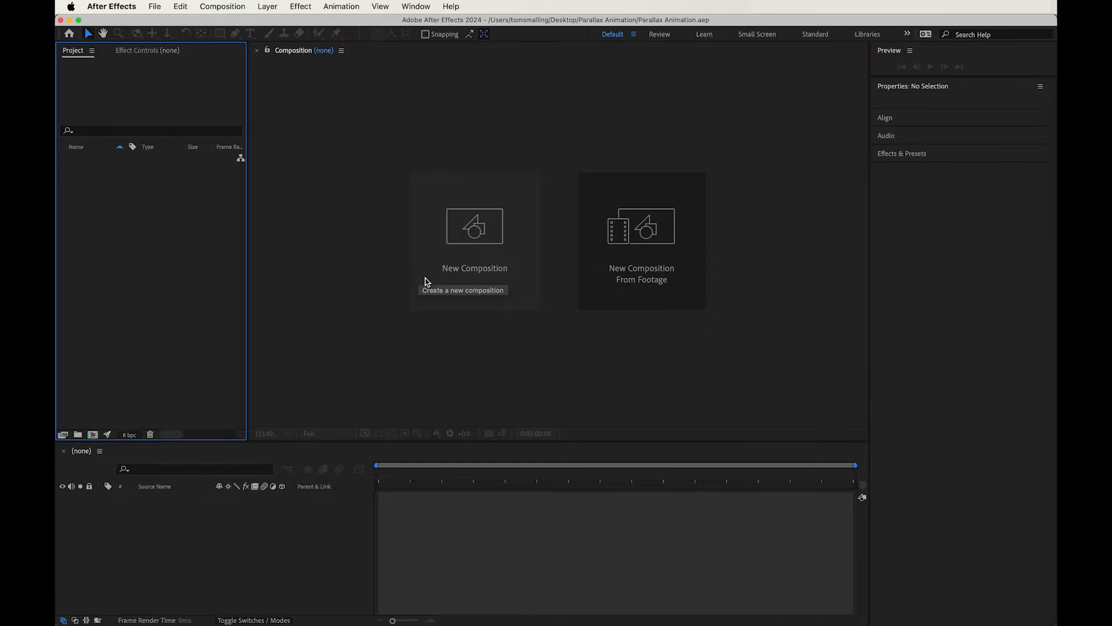
Create an HD 1920x1080, 29.97 fps, 10-second composition named with the creator's full name followed by "- Parallax".
left_click(468, 256)
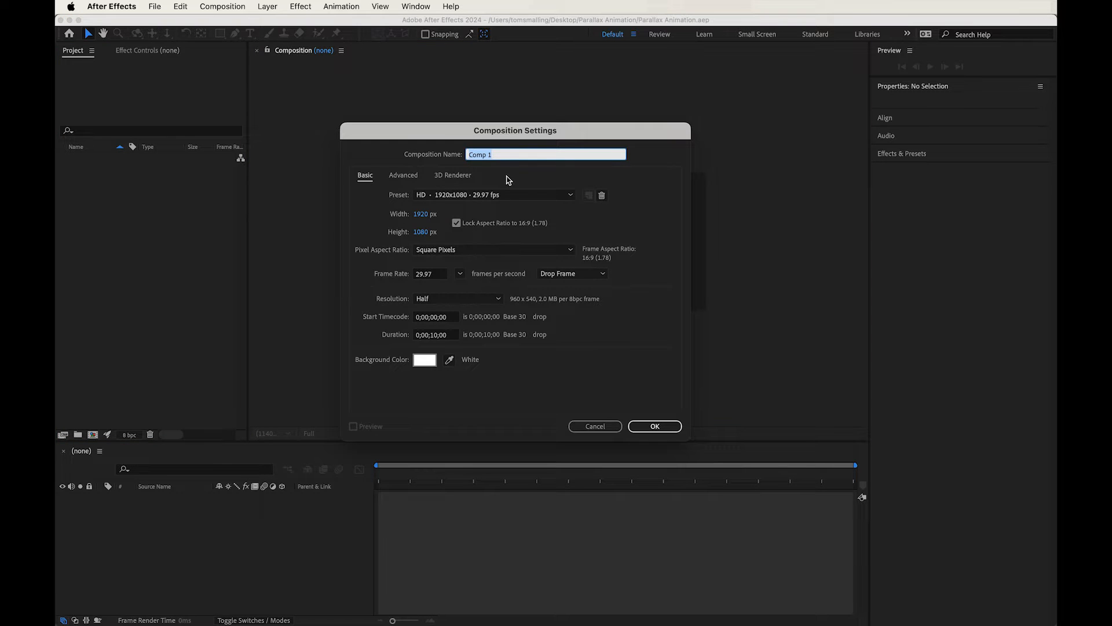
type("Smalling, T")
left_click(655, 427)
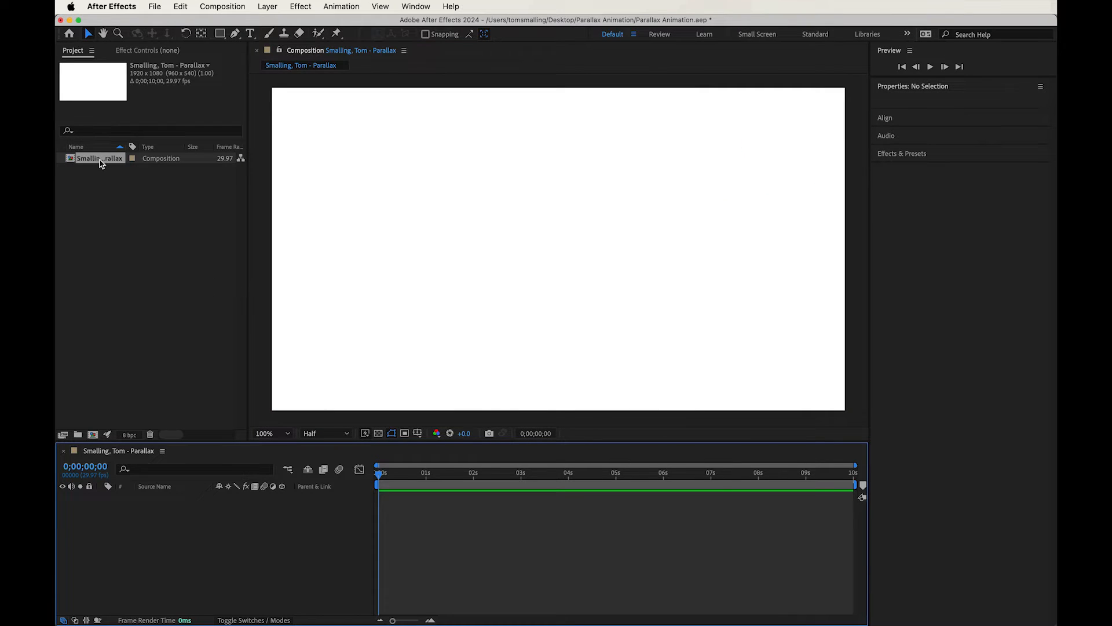
Review the Parallax composition's settings, including its preset, frame rate and duration.
left_click(234, 7)
left_click(235, 42)
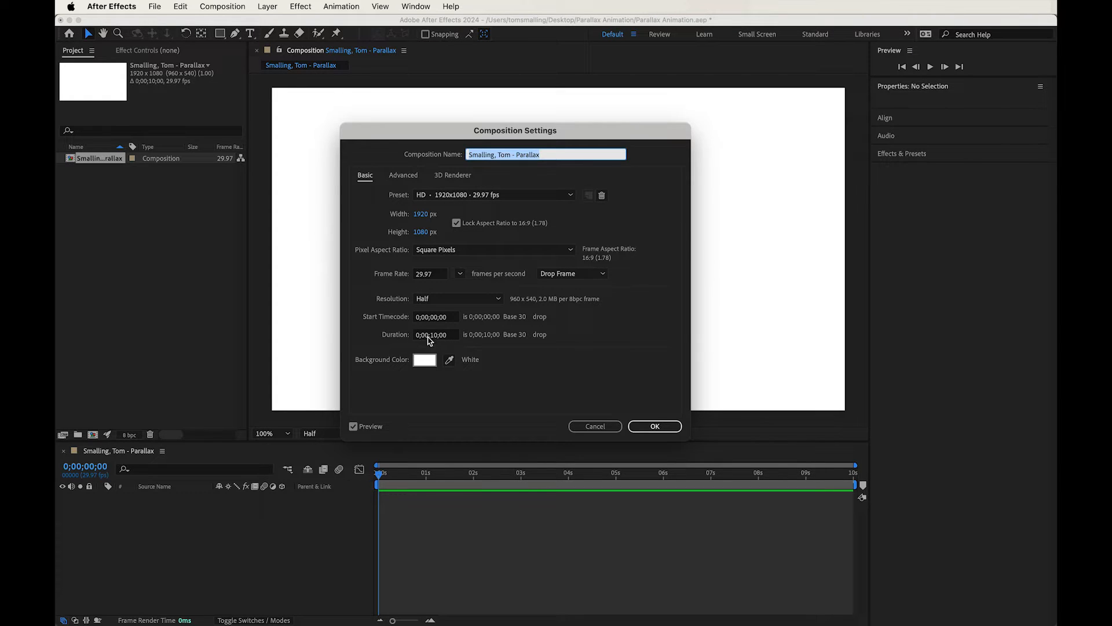
left_click(641, 429)
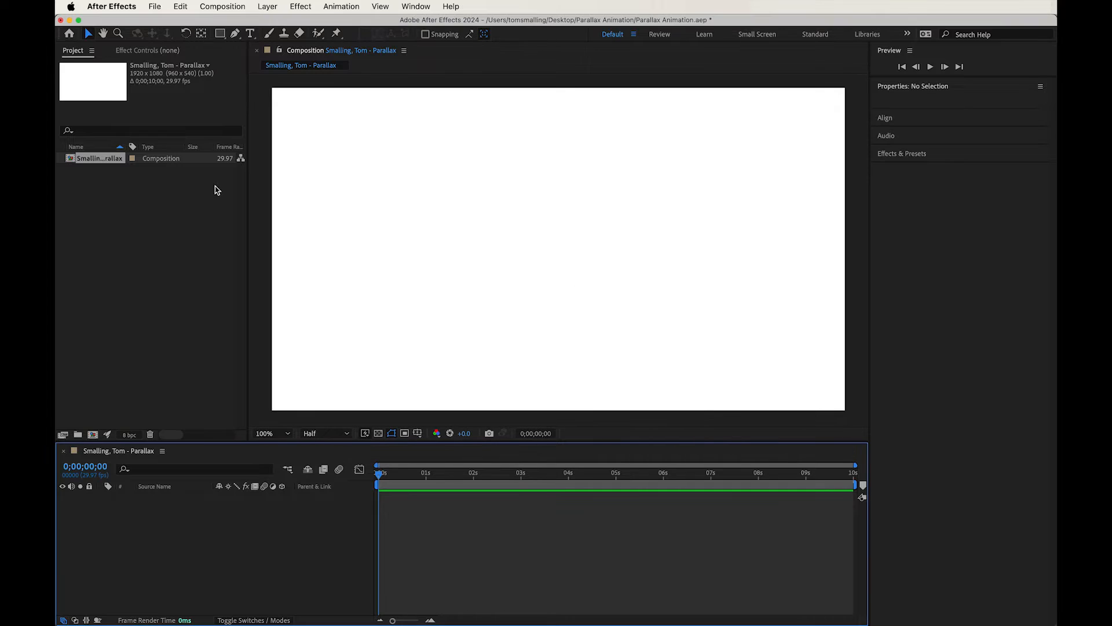
Import Composite.psd from the Parallax Animation folder as a Composition, with layer styles merged into footage.
left_click(107, 218)
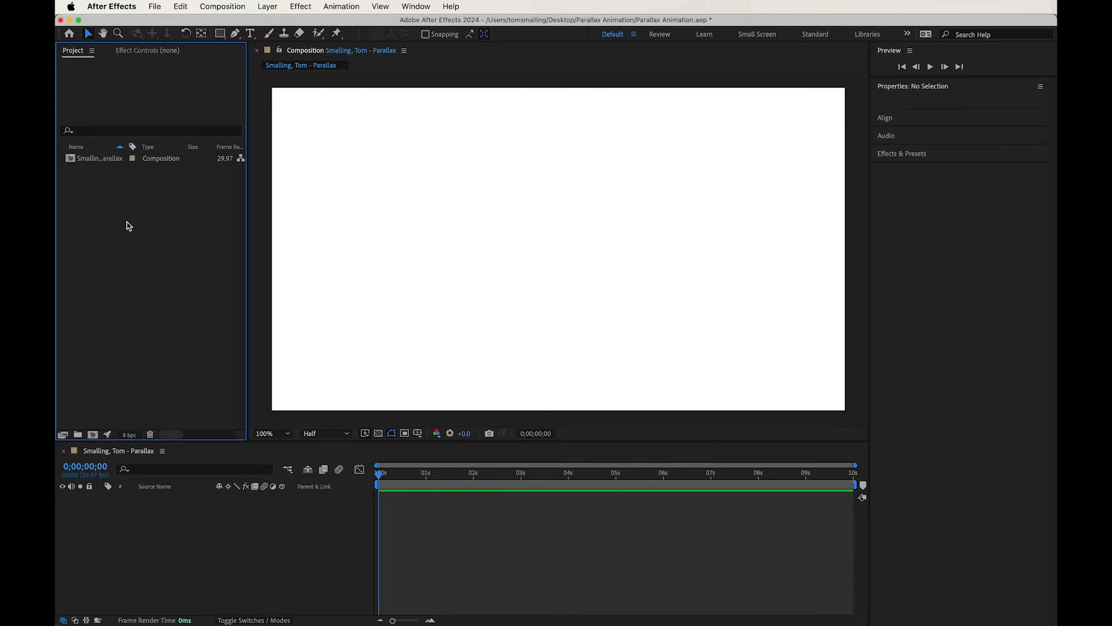
right_click(134, 224)
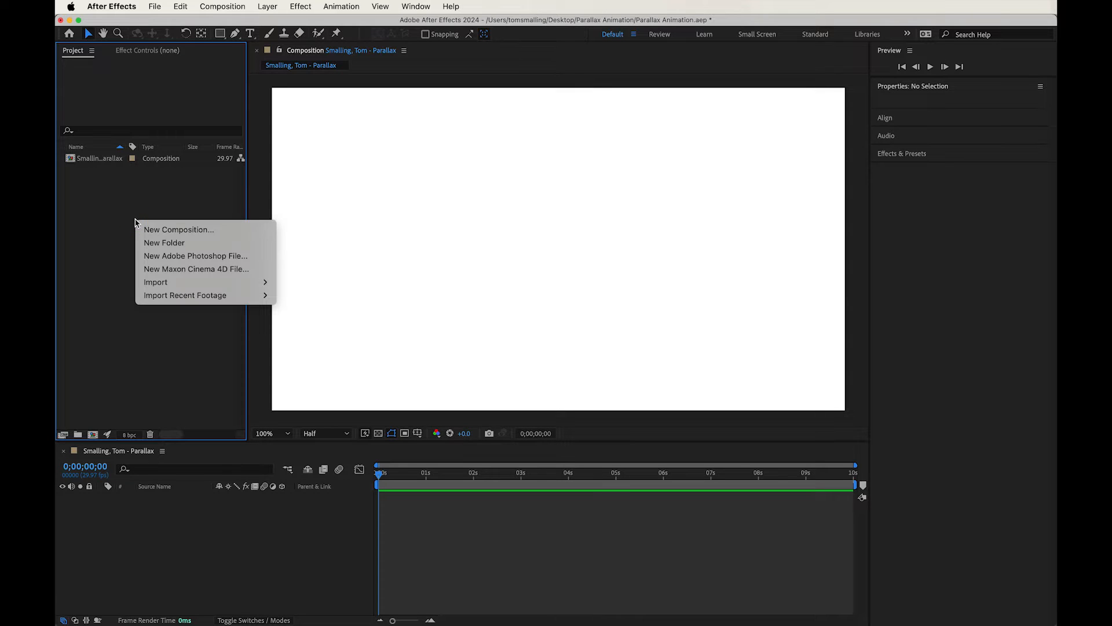
mouse_move(168, 285)
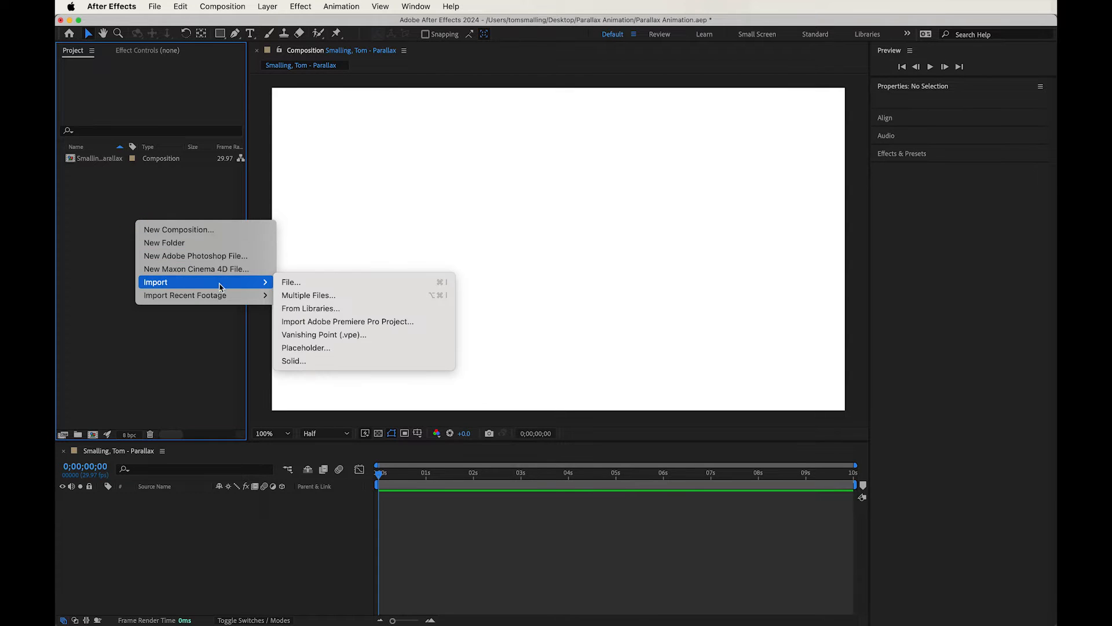
left_click(295, 284)
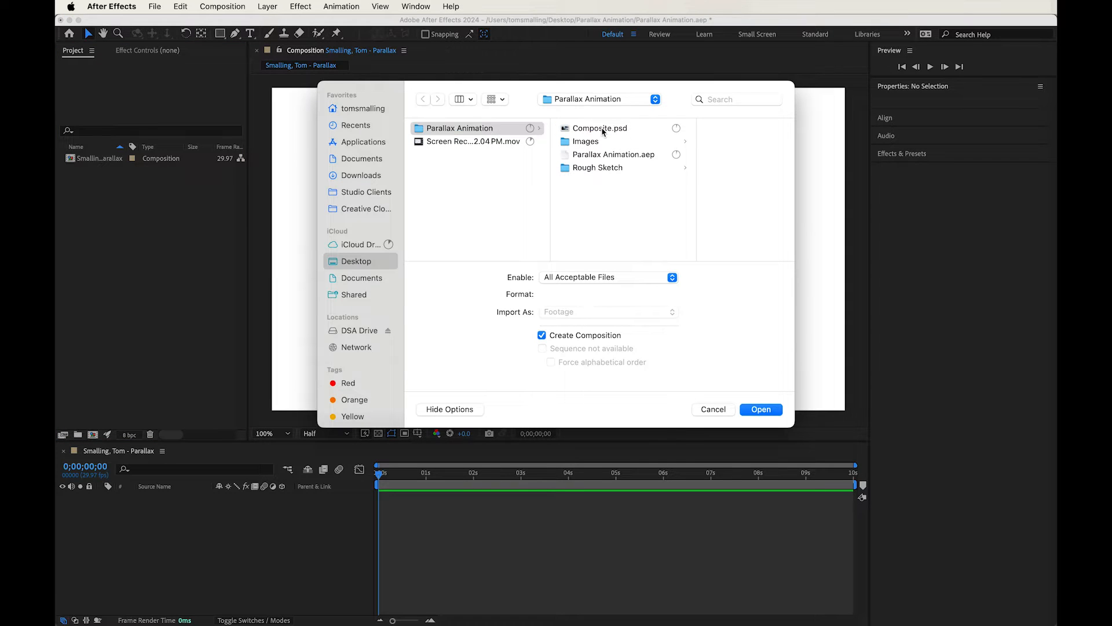
left_click(605, 129)
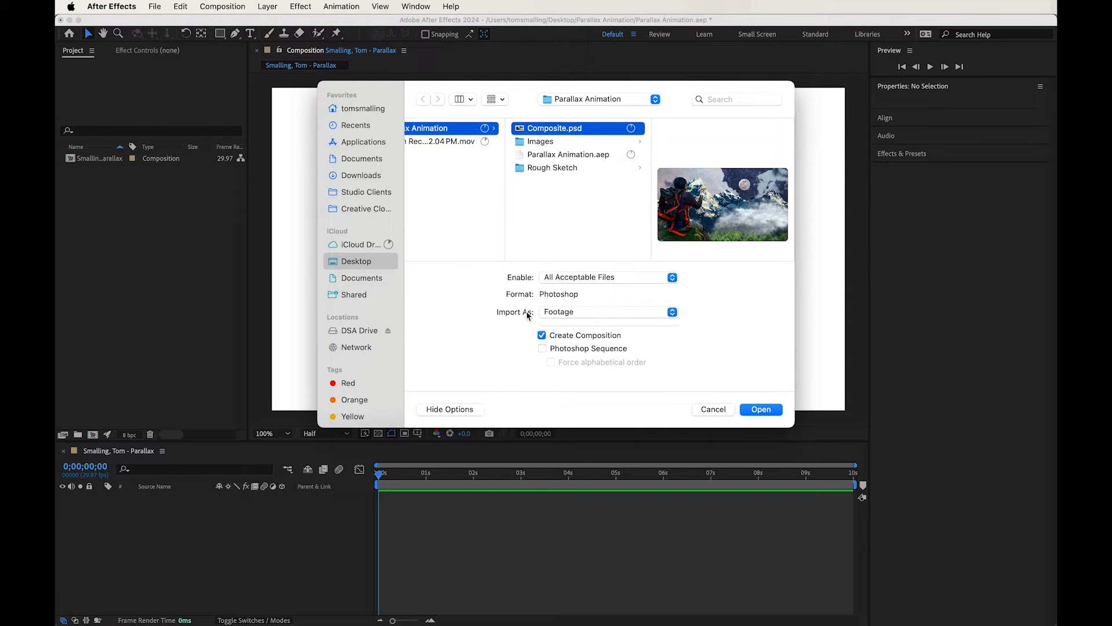
left_click(556, 313)
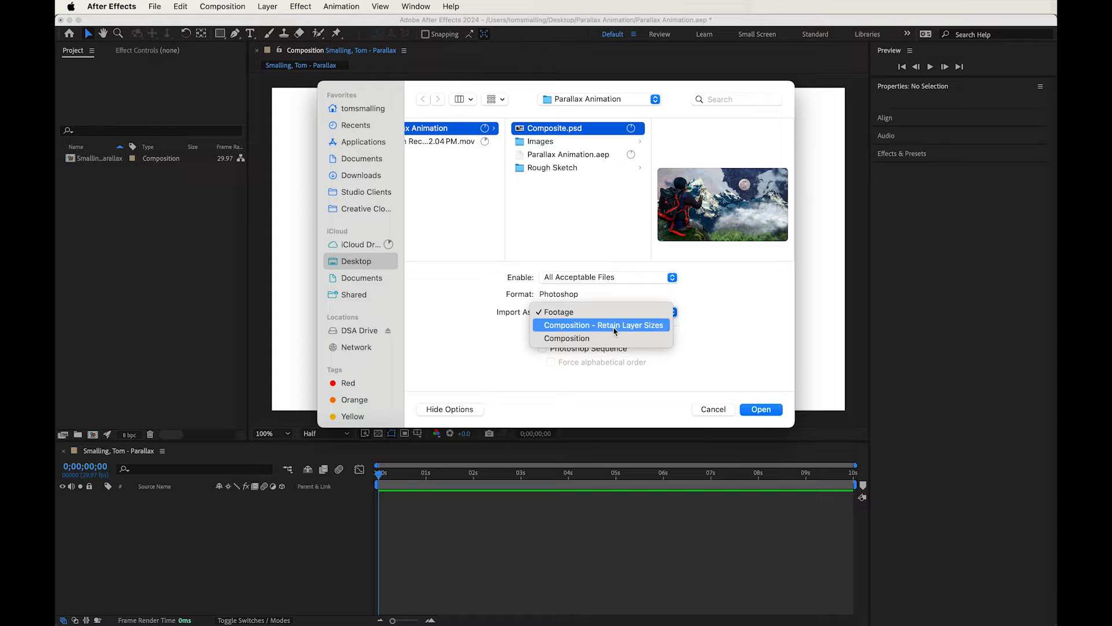
left_click(571, 340)
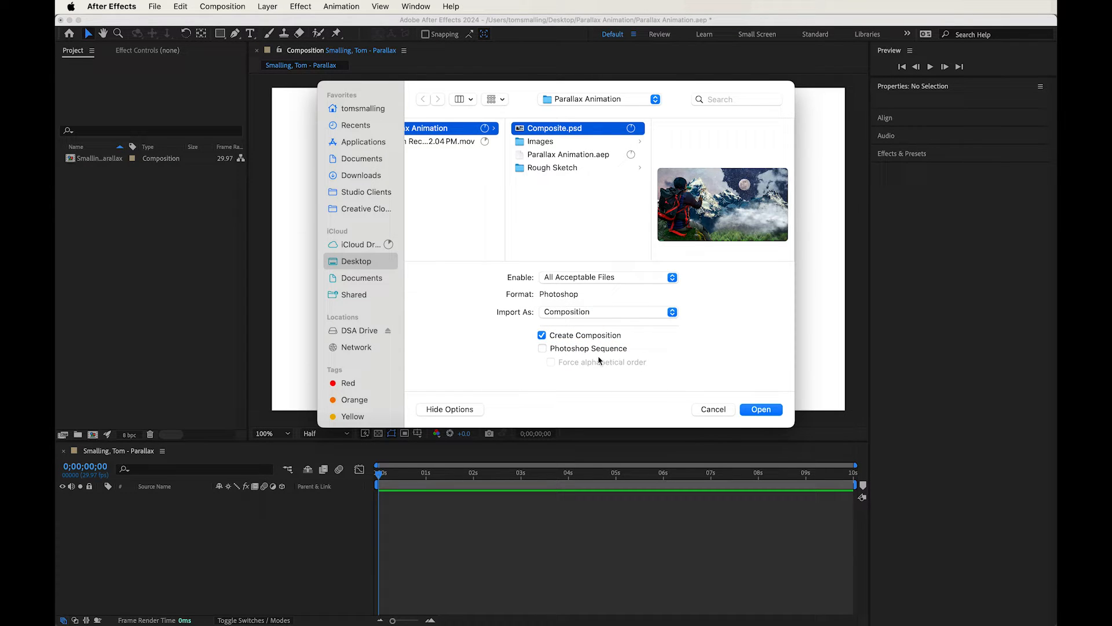
left_click(769, 412)
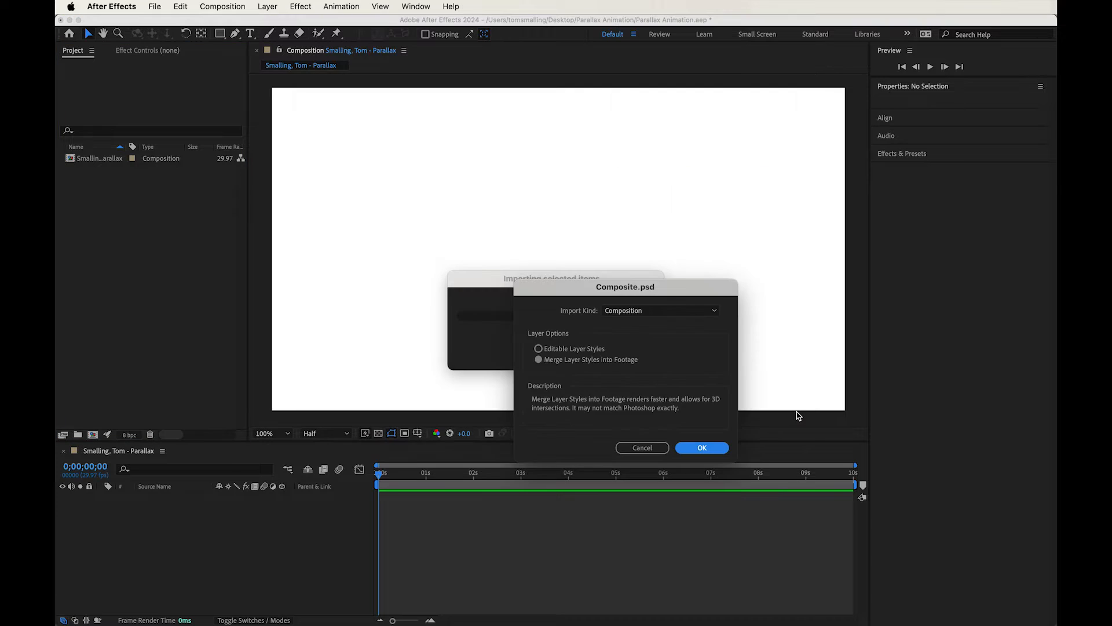
left_click(614, 313)
left_click(616, 313)
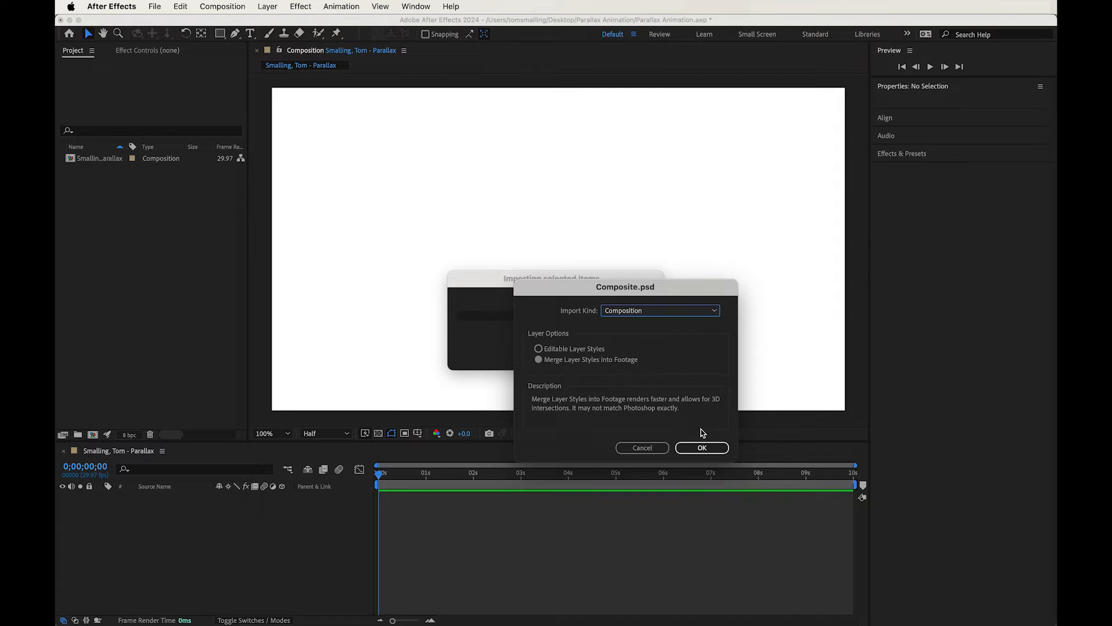
left_click(699, 449)
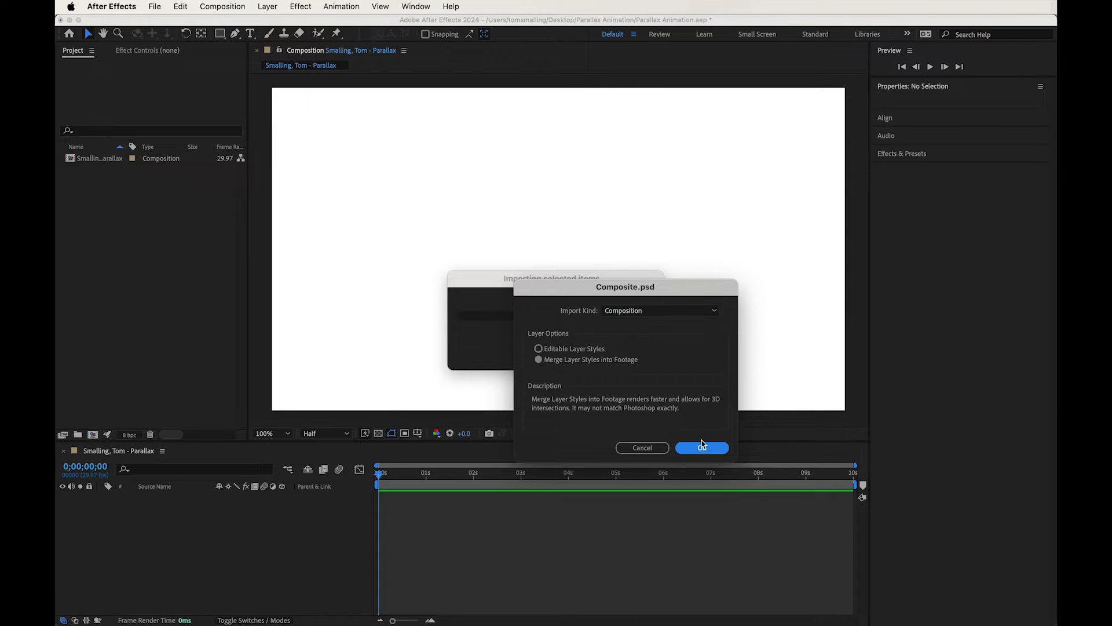
left_click(702, 447)
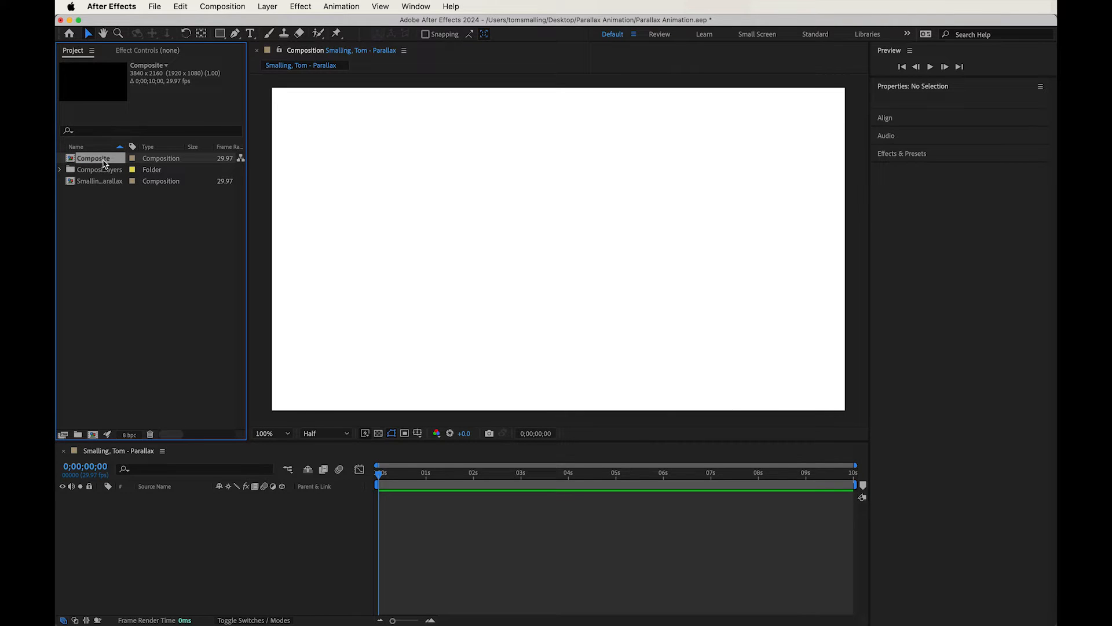
Expand the Composite Layers folder and open the imported Composite composition.
left_click(61, 169)
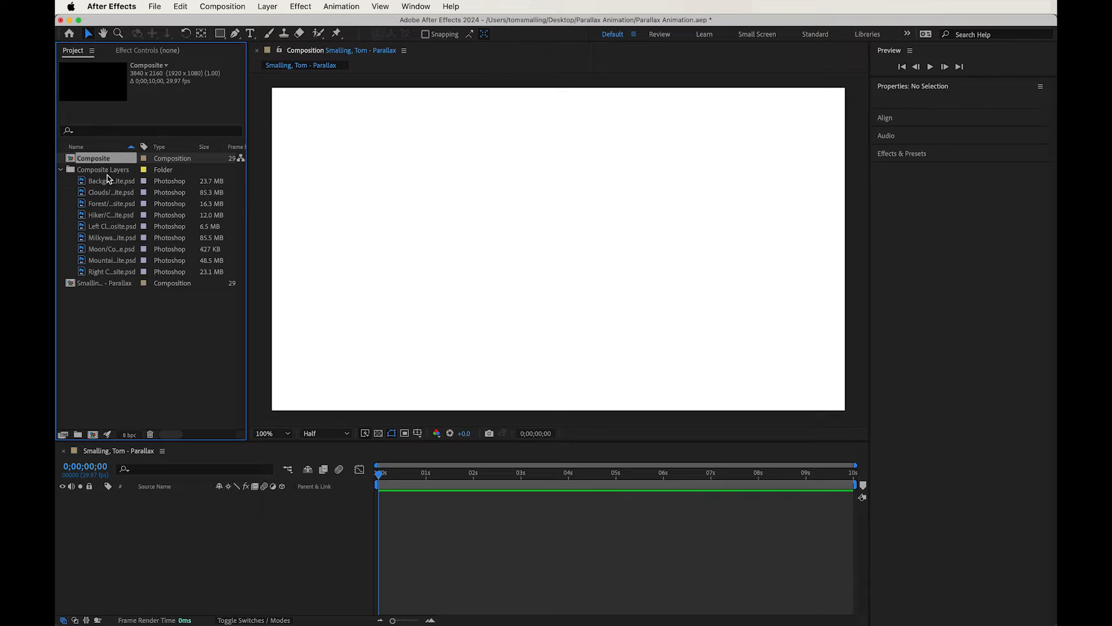
double_click(70, 160)
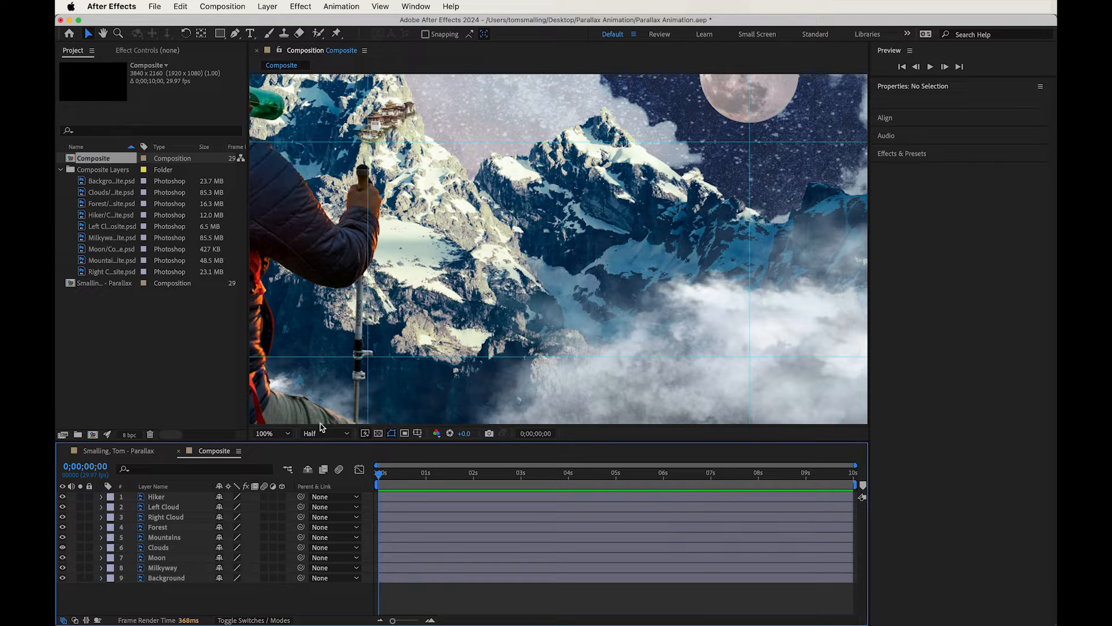
left_click(288, 433)
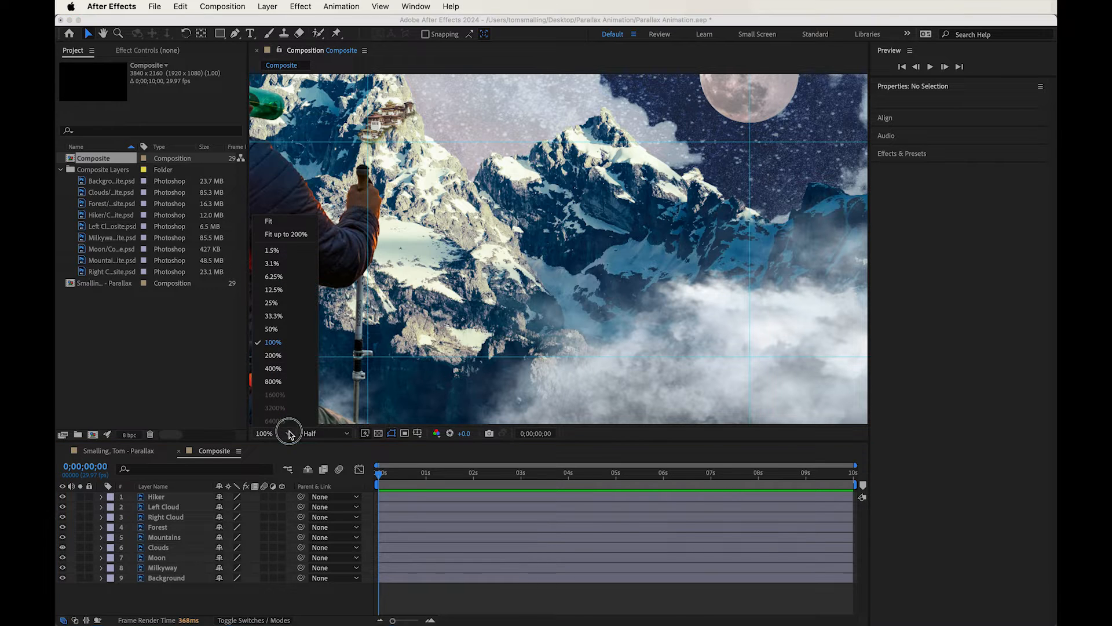
left_click(289, 236)
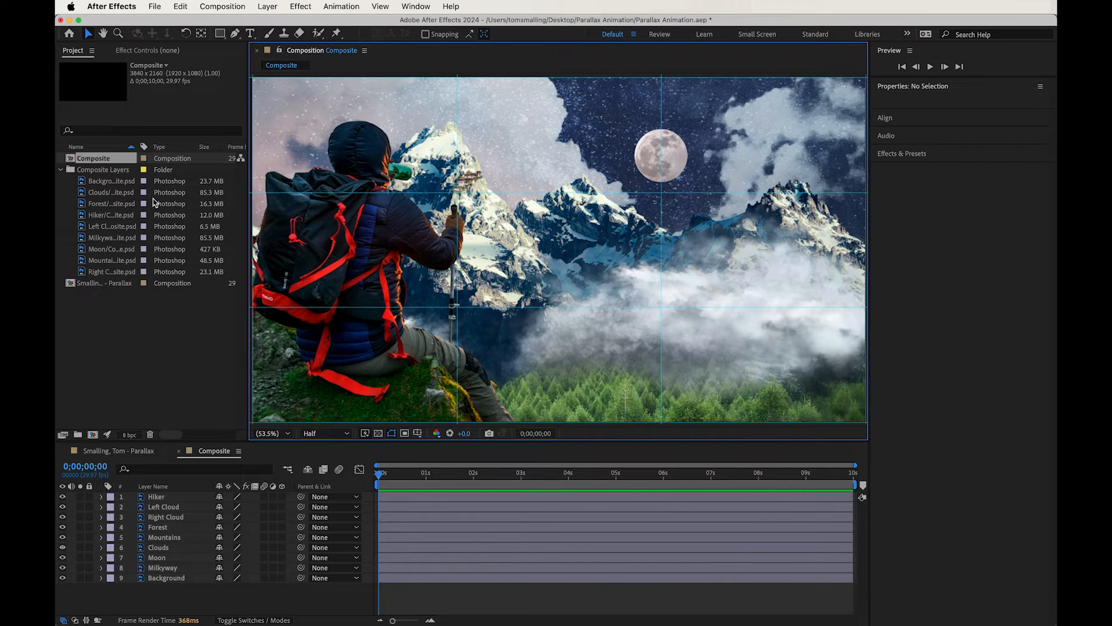
Copy all nine layers of the Composite composition into the empty Parallax composition.
left_click_drag(186, 597, 174, 535)
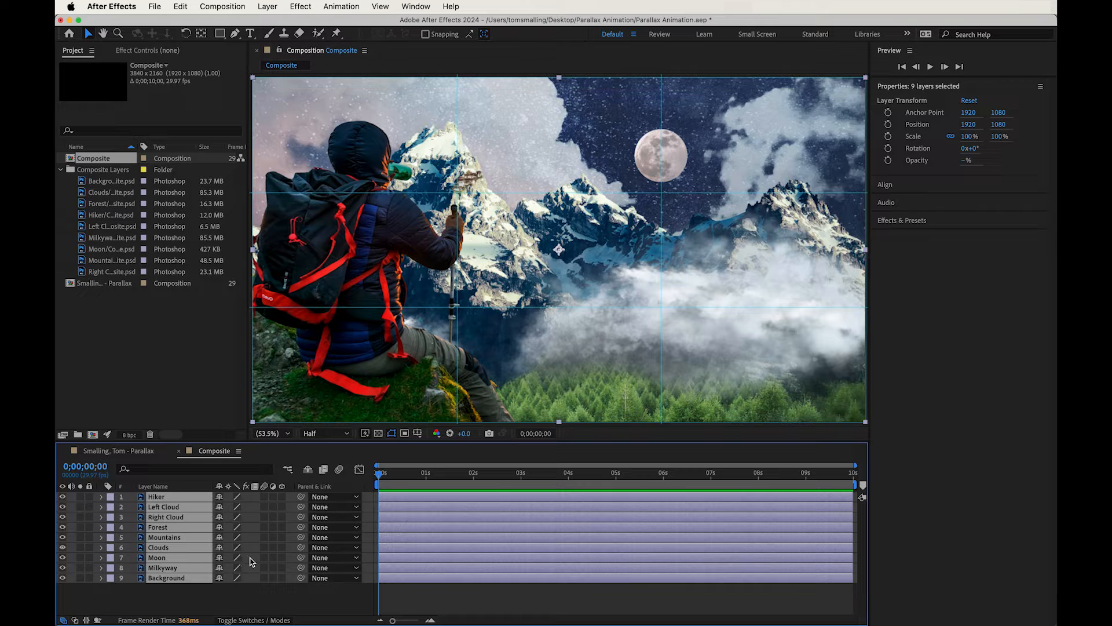
left_click(118, 454)
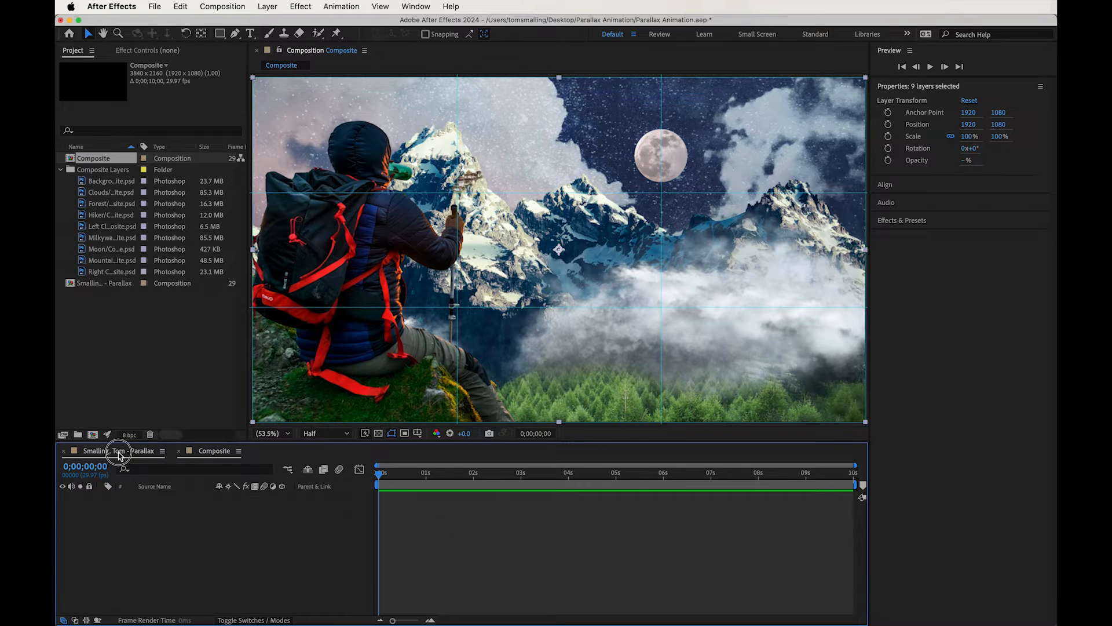
left_click(141, 520)
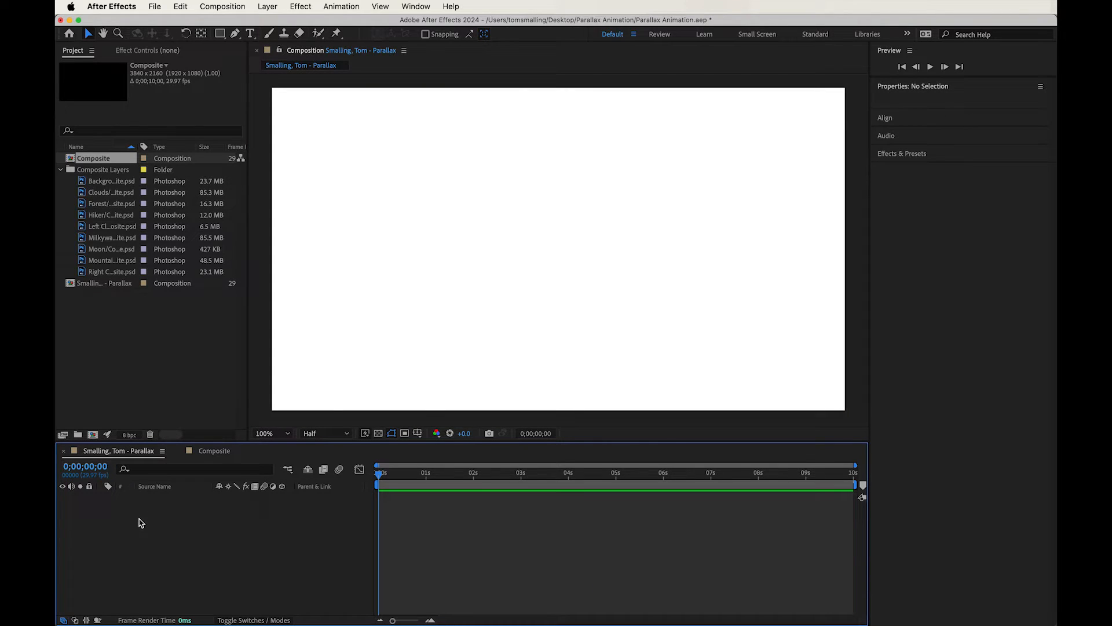
key("super+v")
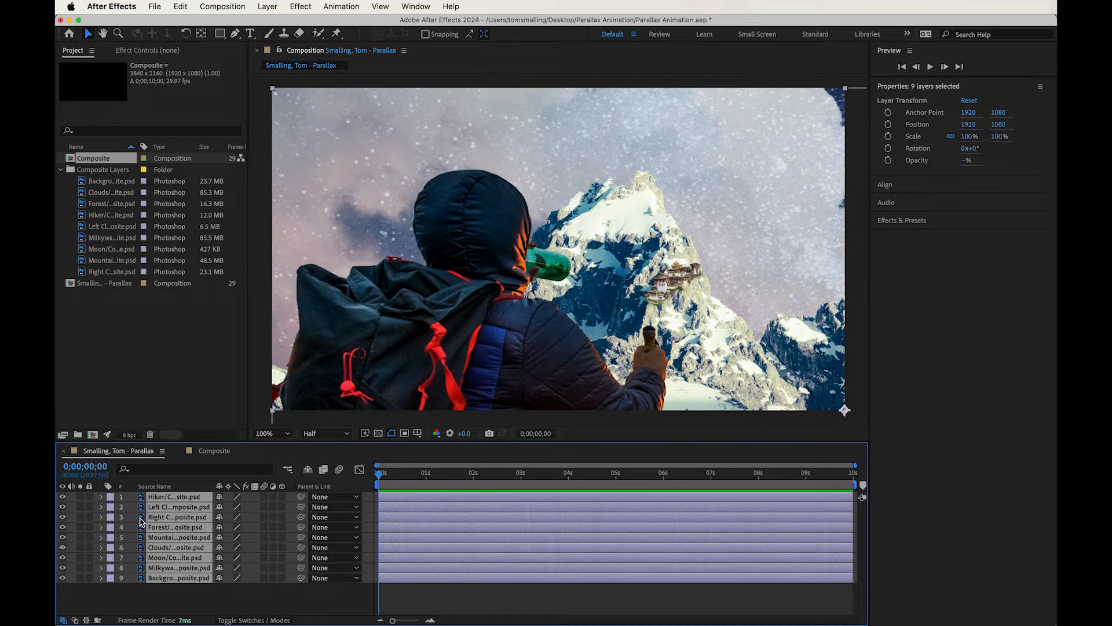
Scale all nine layers together to about 50.8% and position them at about 956, 536 to fill the composition frame.
left_click(284, 434)
left_click(283, 234)
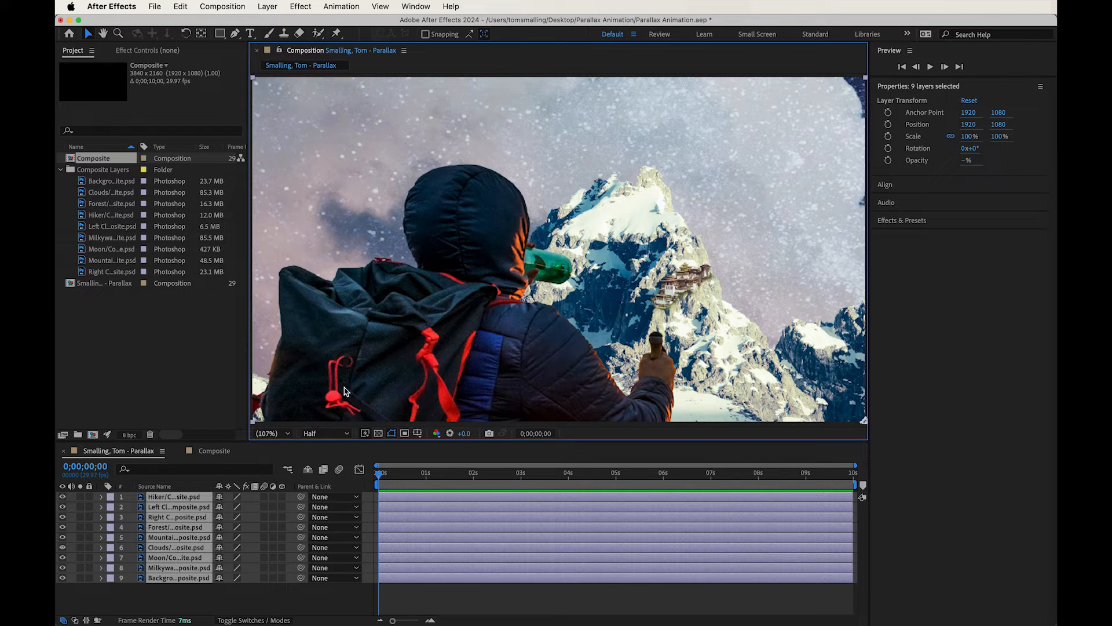
left_click(268, 433)
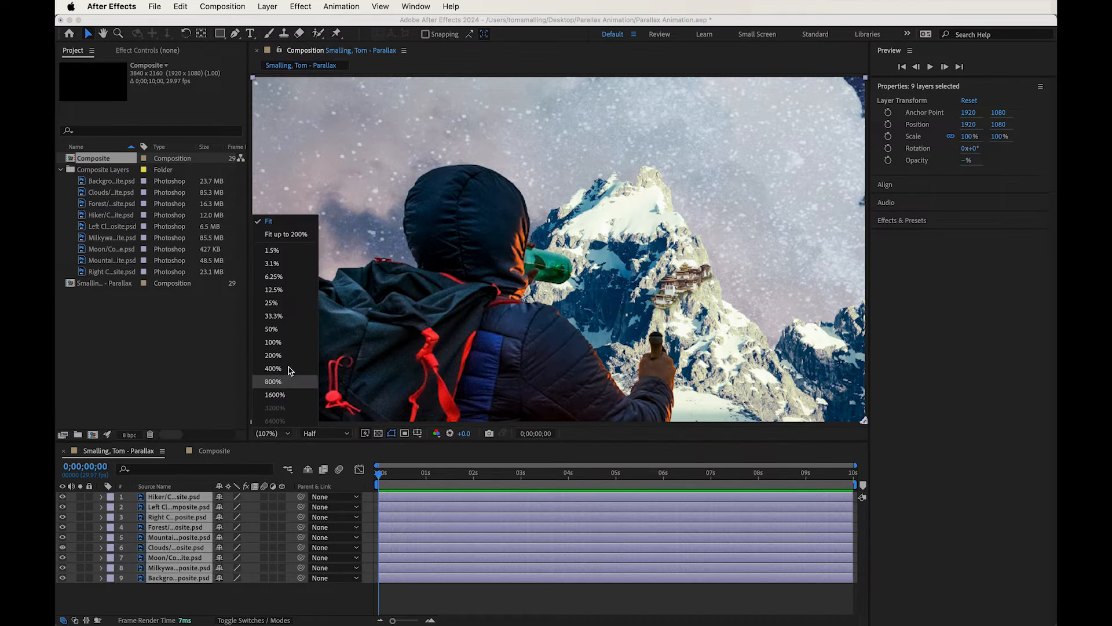
left_click(279, 329)
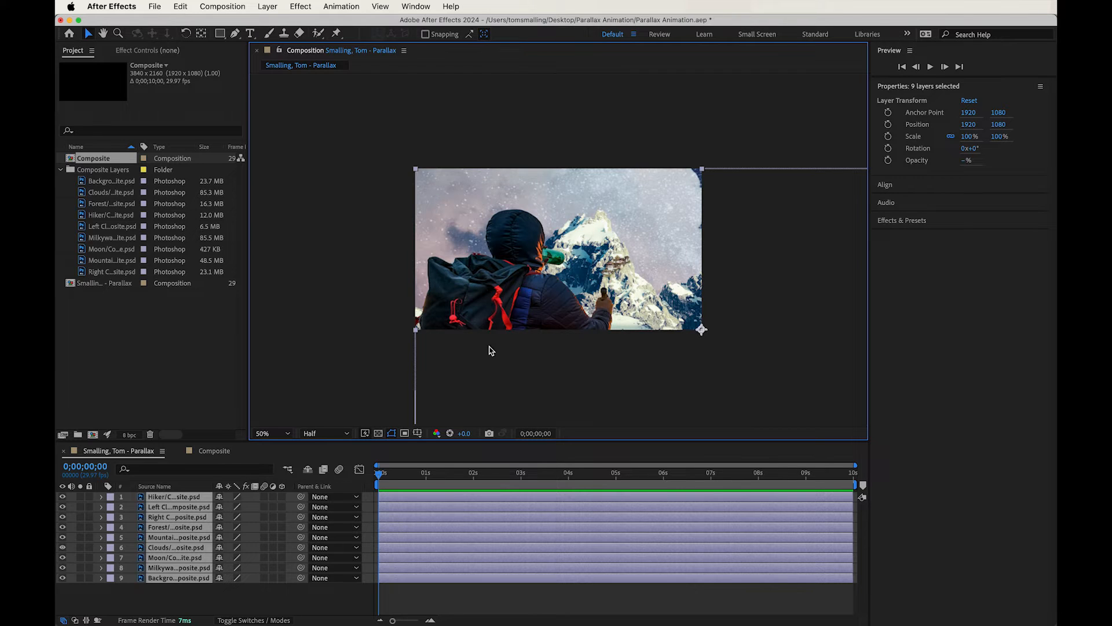
left_click_drag(416, 170, 583, 270)
left_click_drag(635, 300, 463, 205)
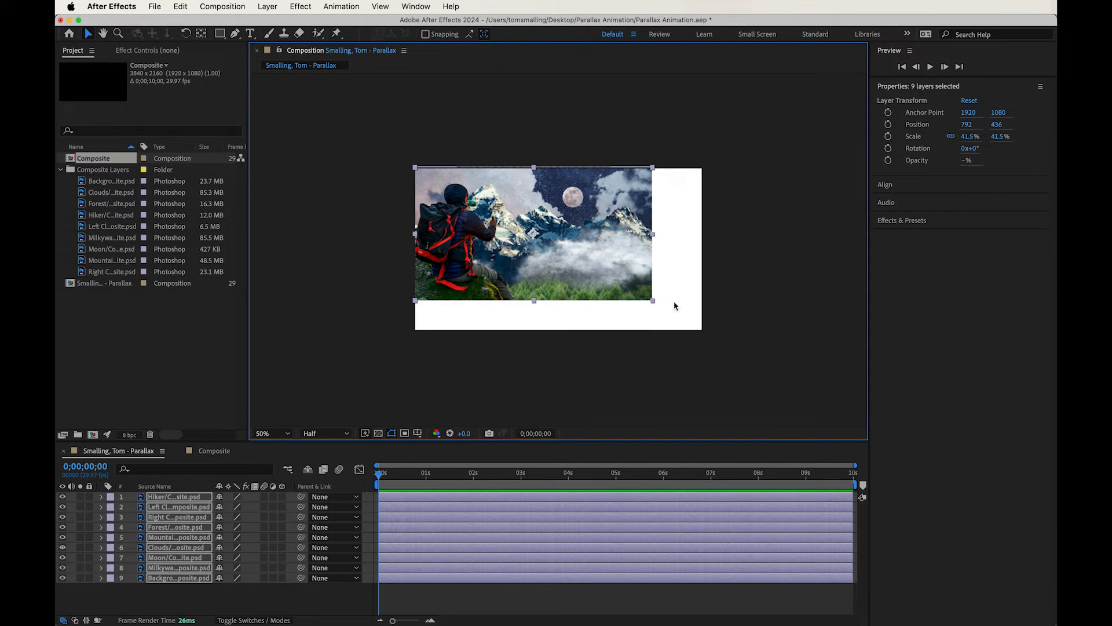
left_click_drag(653, 301, 678, 313)
left_click_drag(608, 280, 635, 296)
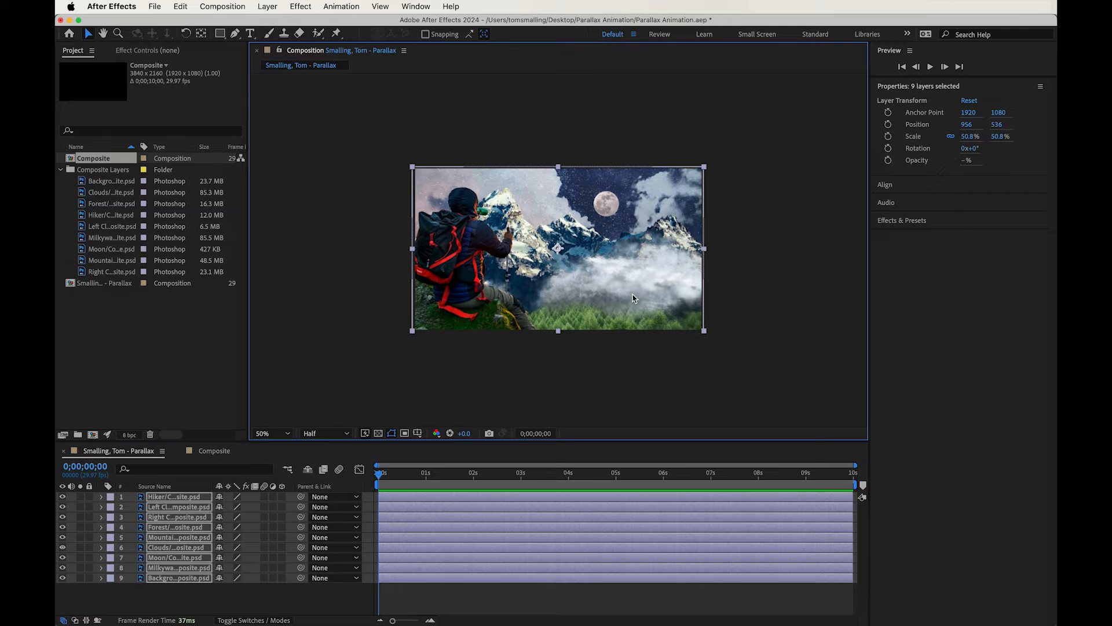
left_click(603, 399)
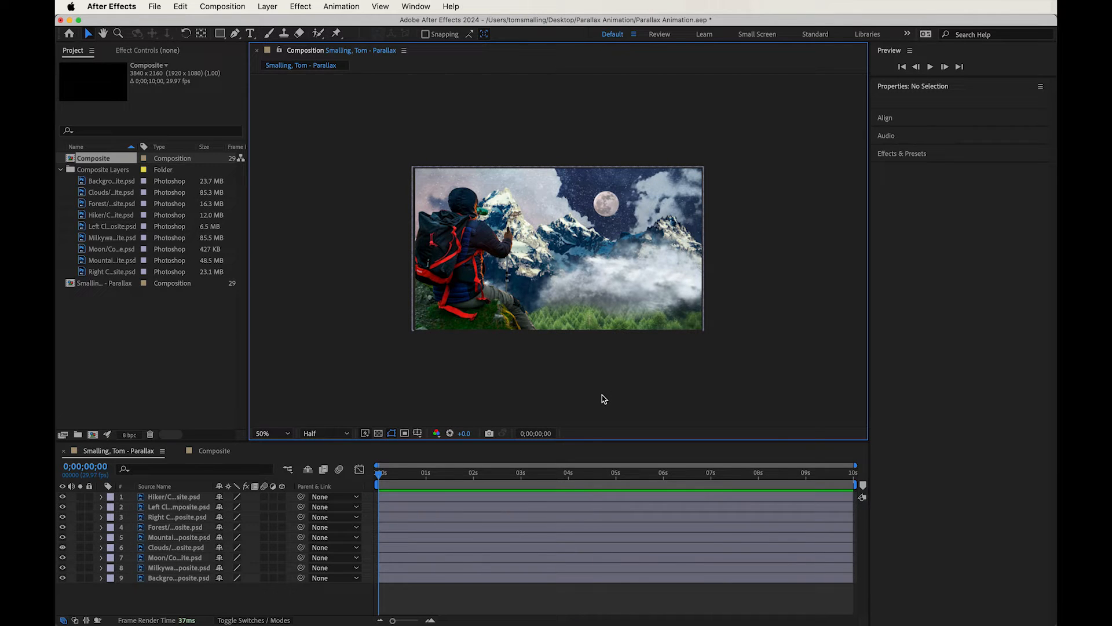
Save the Parallax Animation project.
left_click(174, 598)
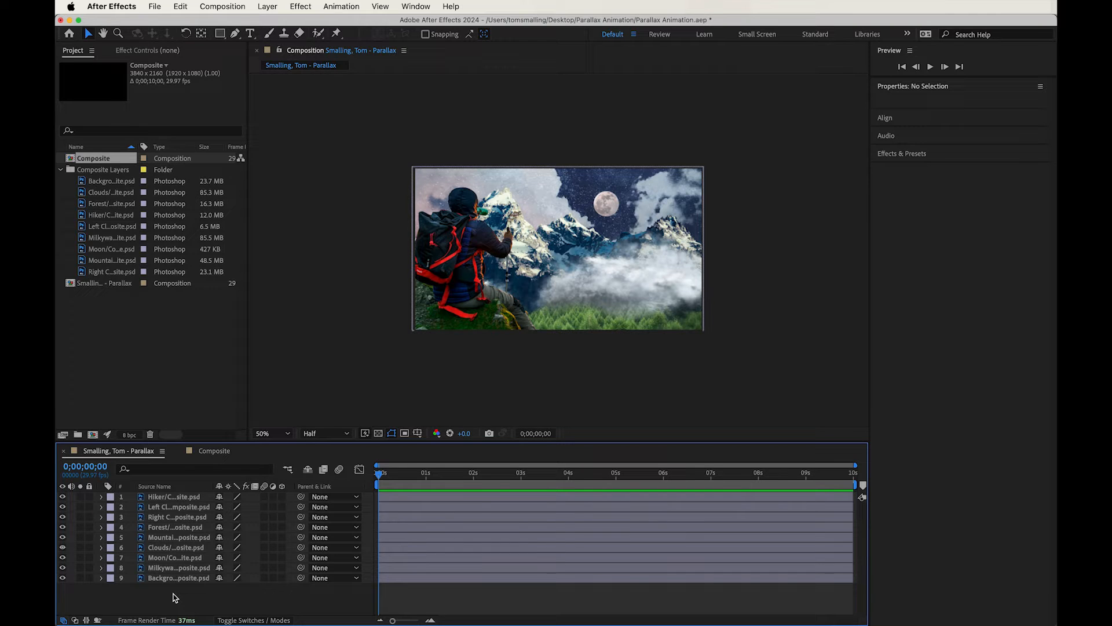
left_click(155, 6)
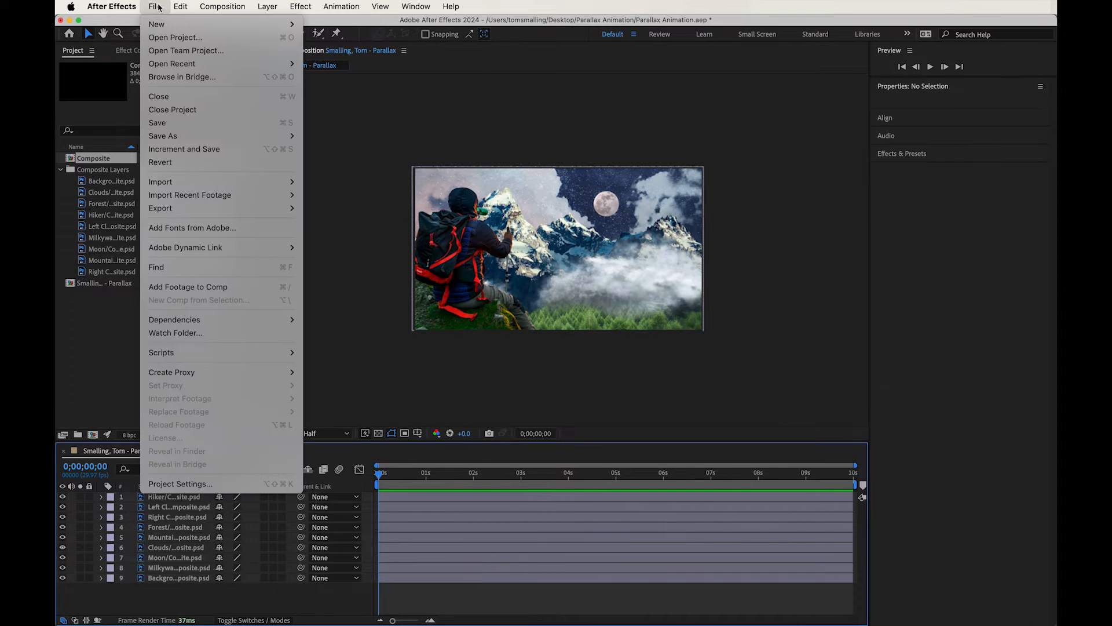
left_click(174, 122)
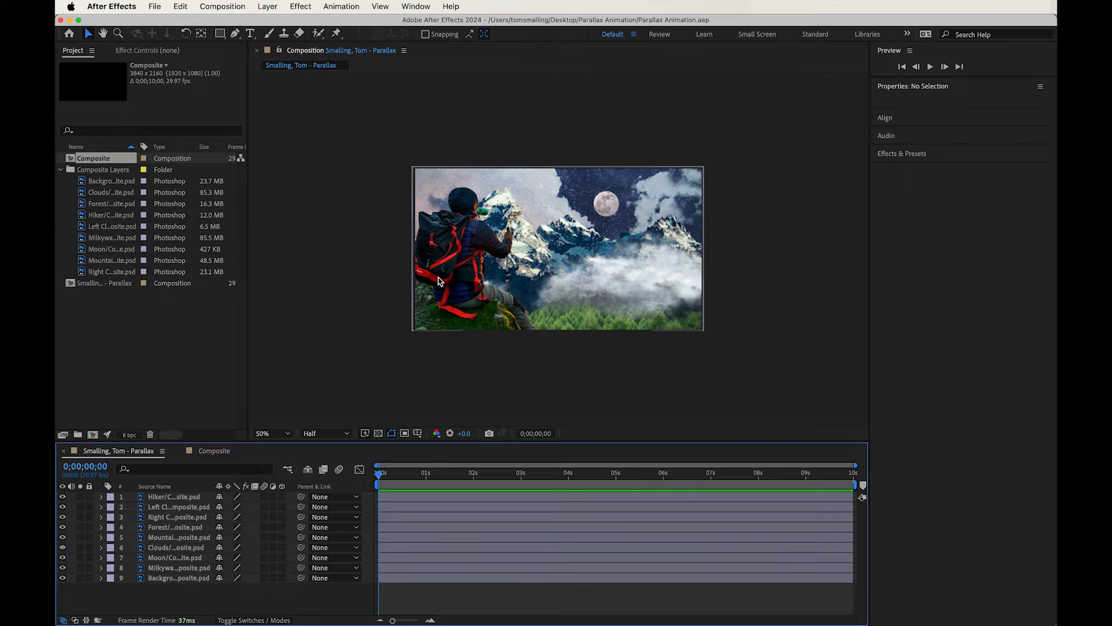
Add a two-node camera with the 50mm preset to the Parallax composition.
right_click(220, 598)
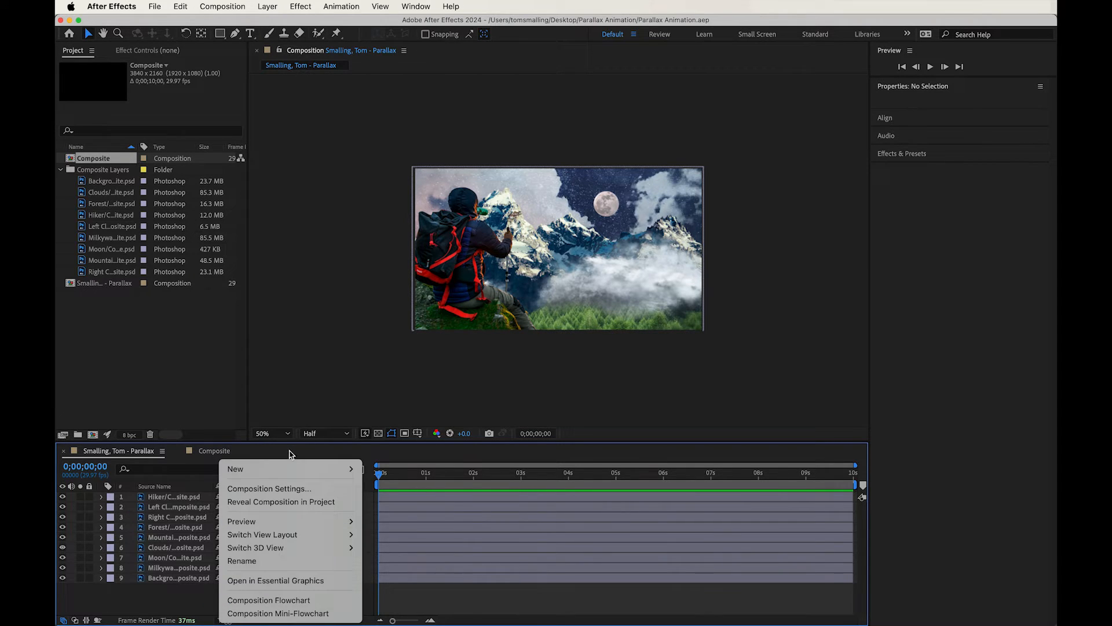
mouse_move(284, 468)
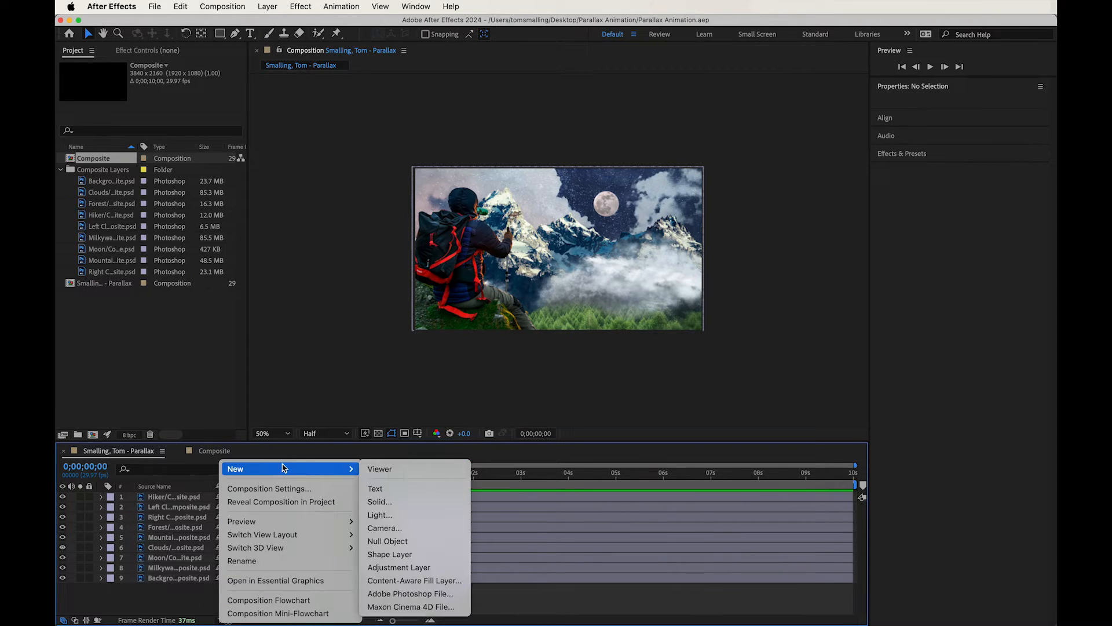
left_click(383, 527)
left_click(564, 215)
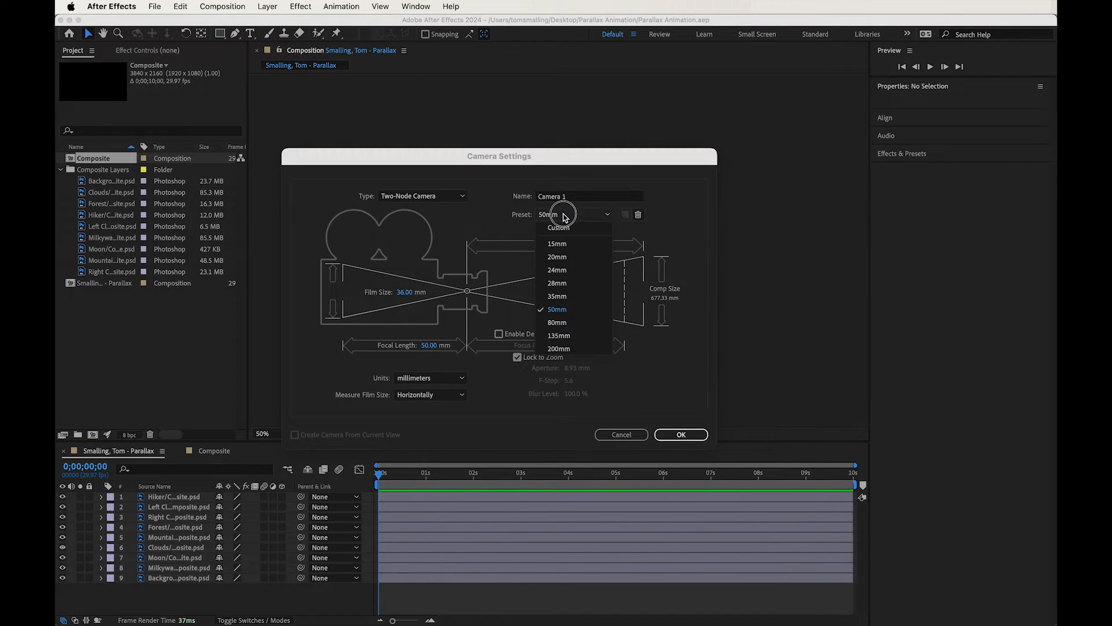
left_click(568, 307)
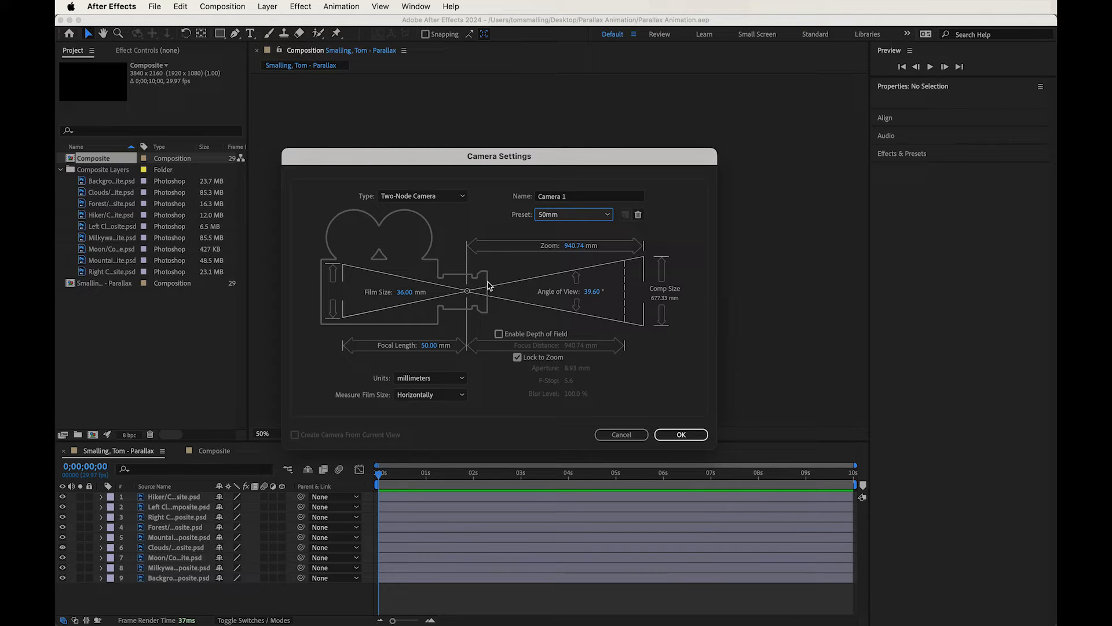
left_click(667, 434)
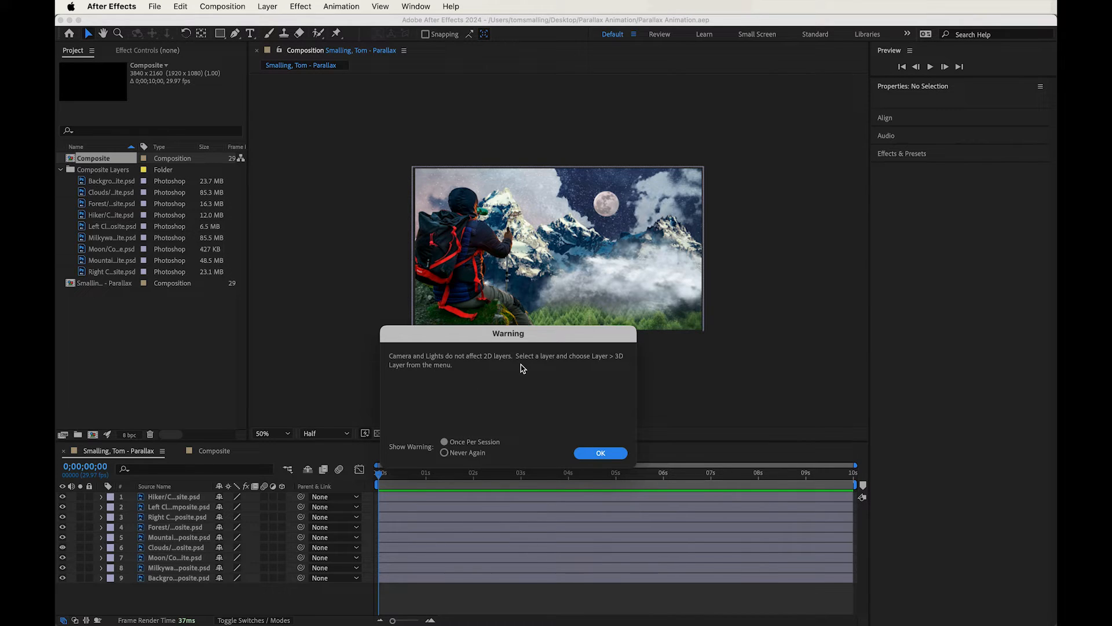
left_click(584, 456)
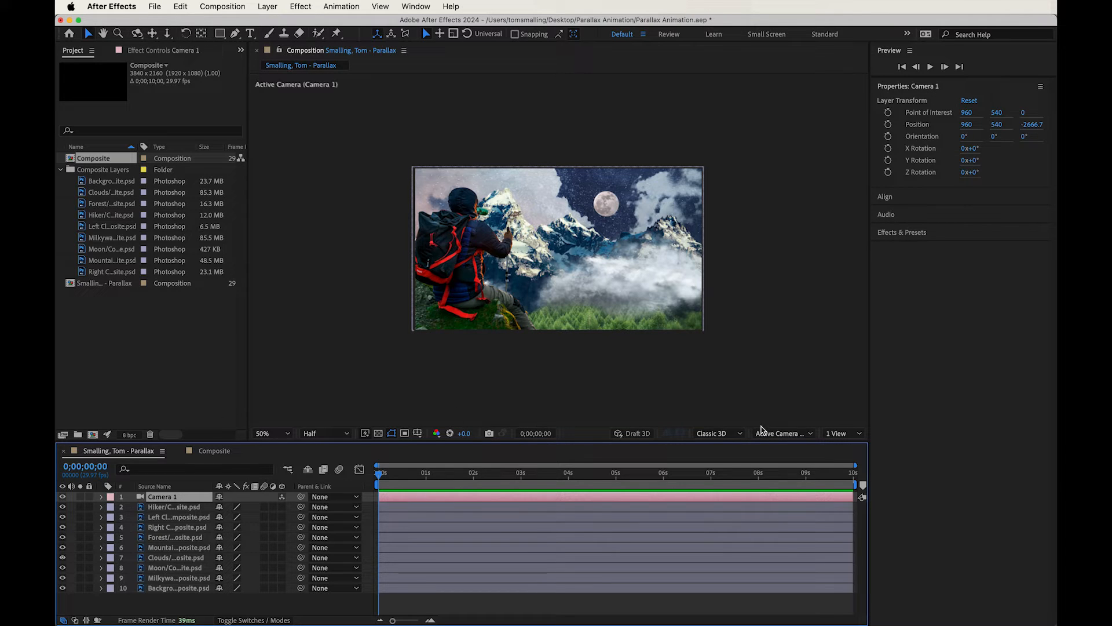
Examine the whole camera and its field of view from the Top view at 12.5% magnification.
left_click(765, 433)
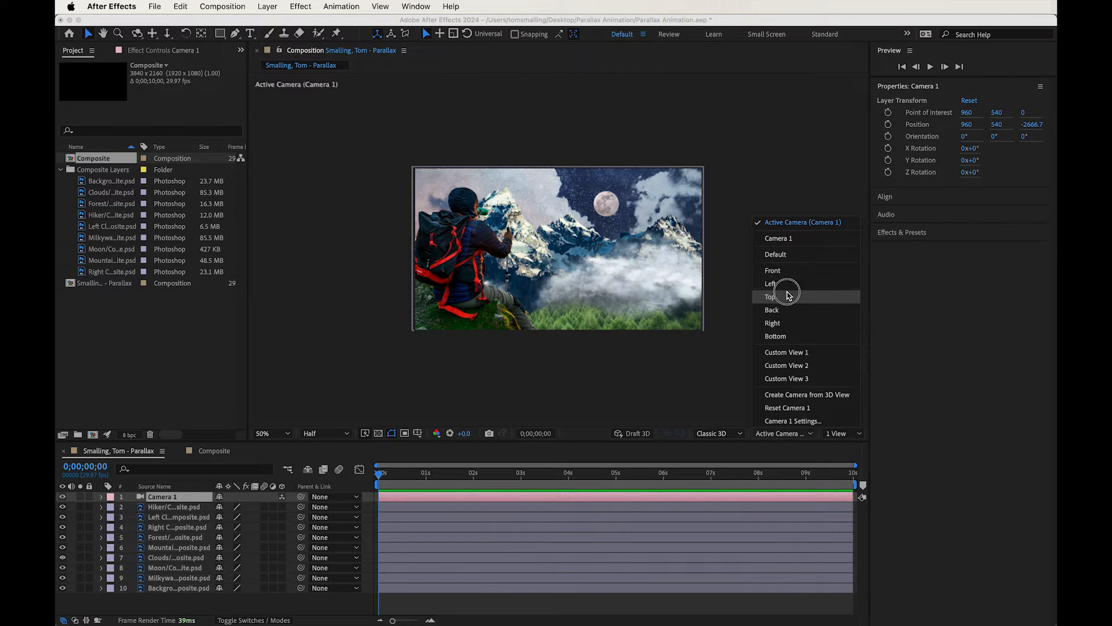
left_click(779, 297)
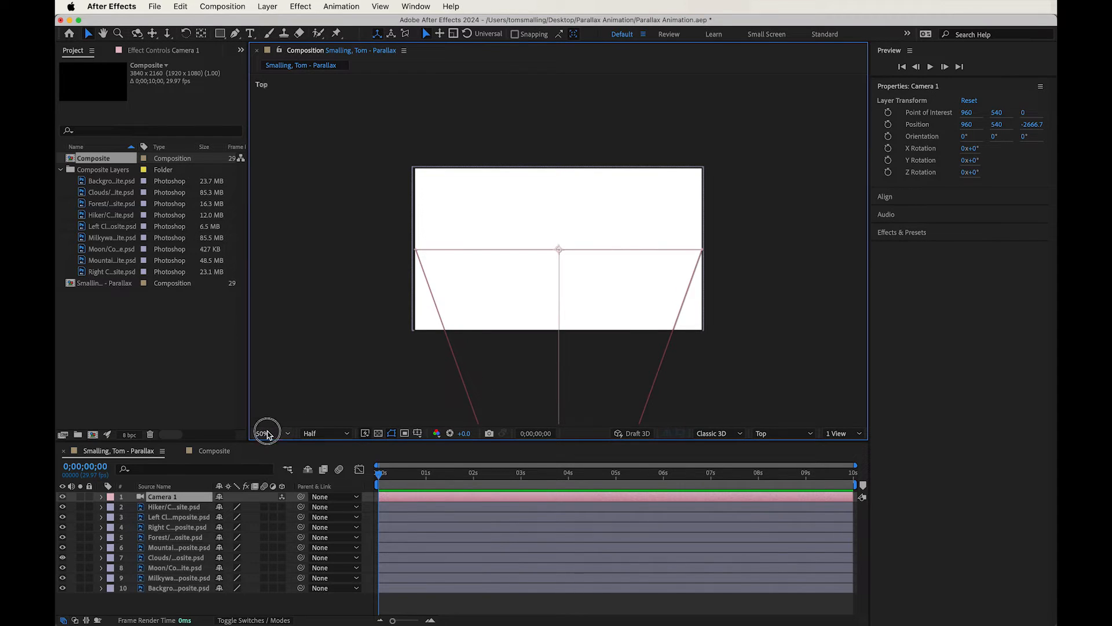
left_click(269, 433)
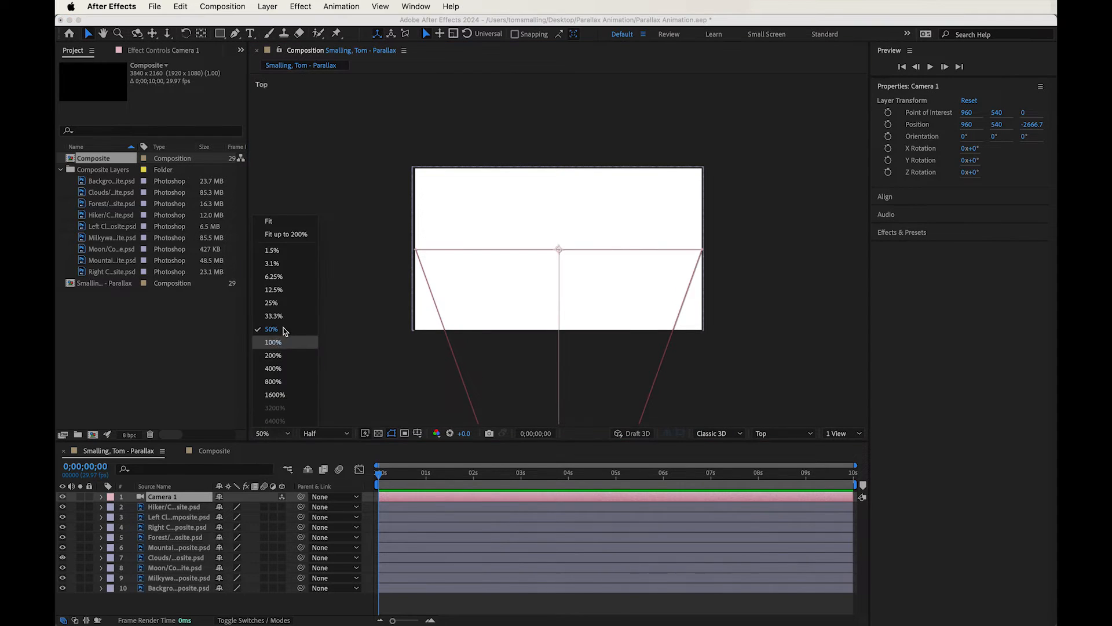
left_click(275, 290)
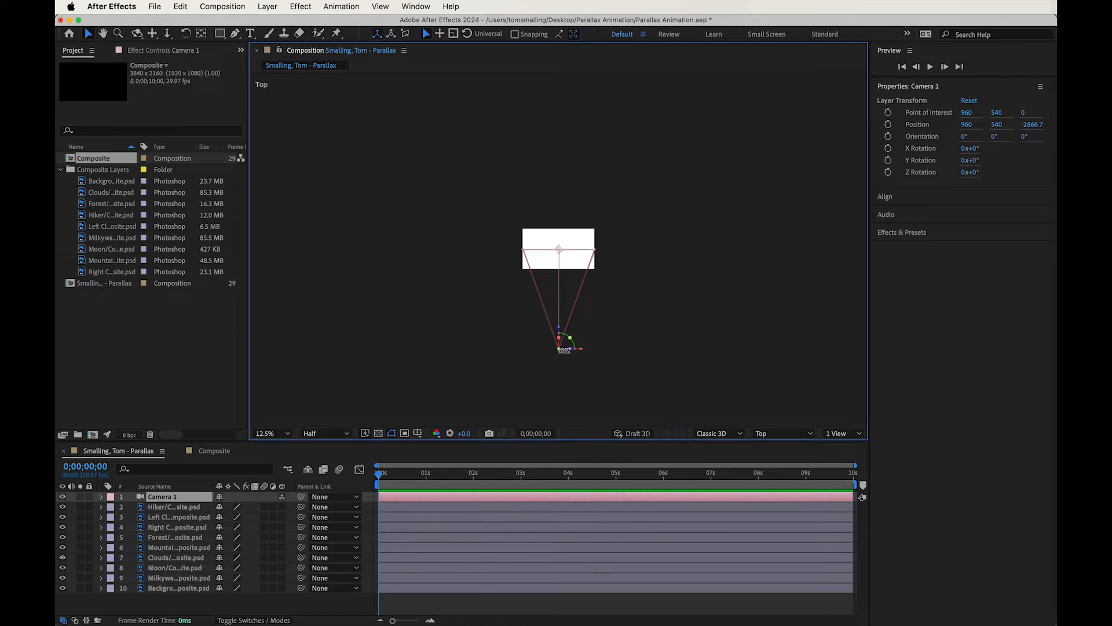
Add a null object to the Parallax composition and parent the camera to it.
right_click(218, 608)
mouse_move(285, 469)
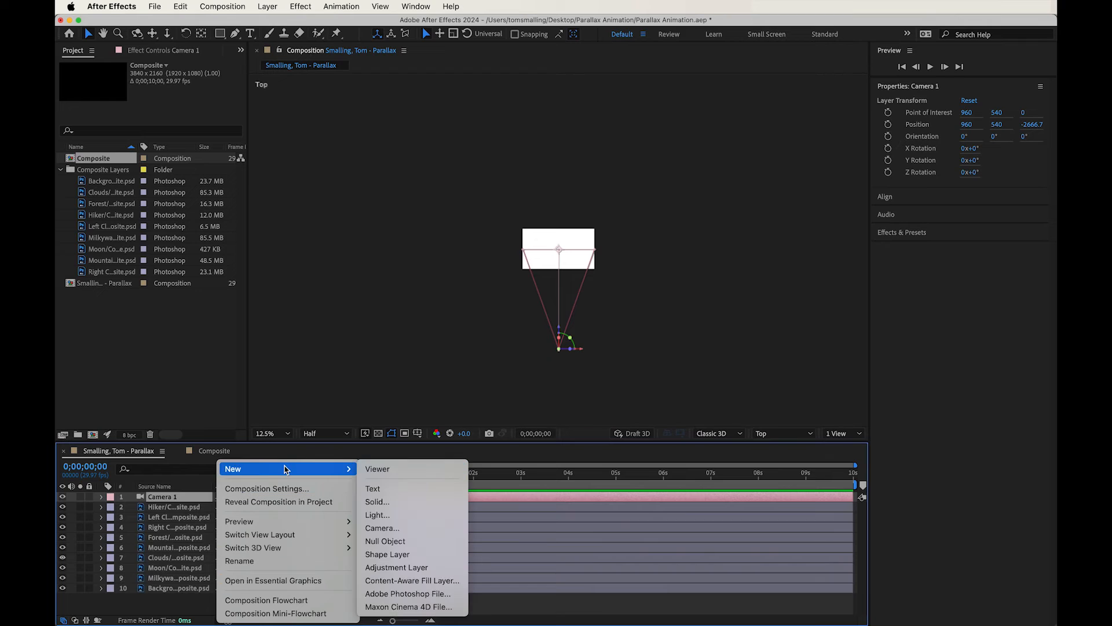
left_click(406, 544)
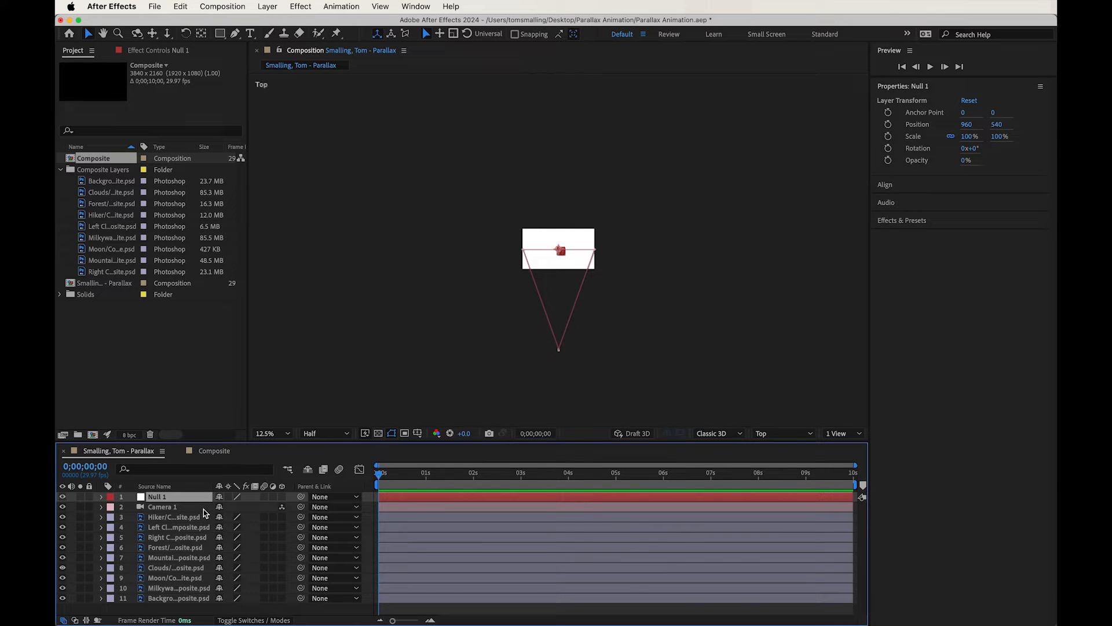
left_click(322, 507)
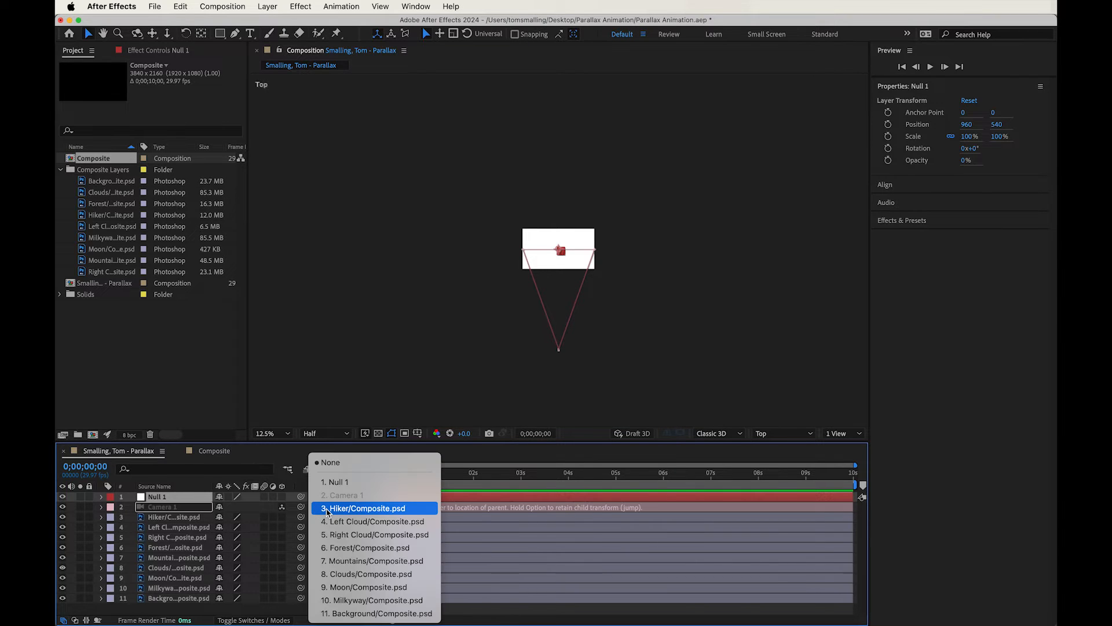
left_click(349, 482)
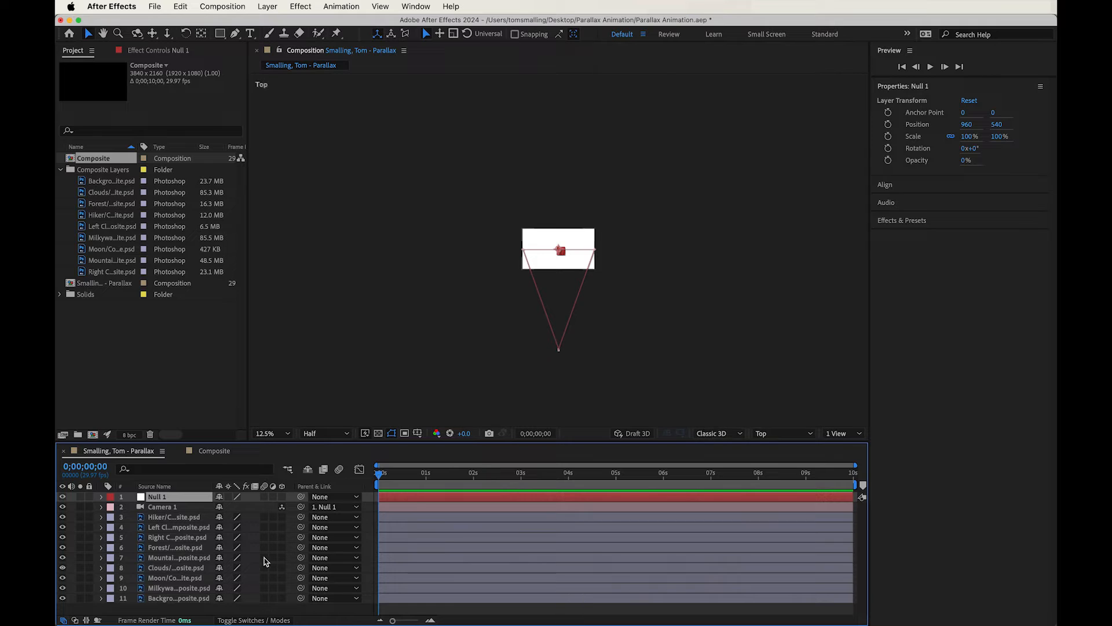
Make the Milkyway layer 3D and examine it in Custom View 1 at 50% magnification.
left_click(175, 588)
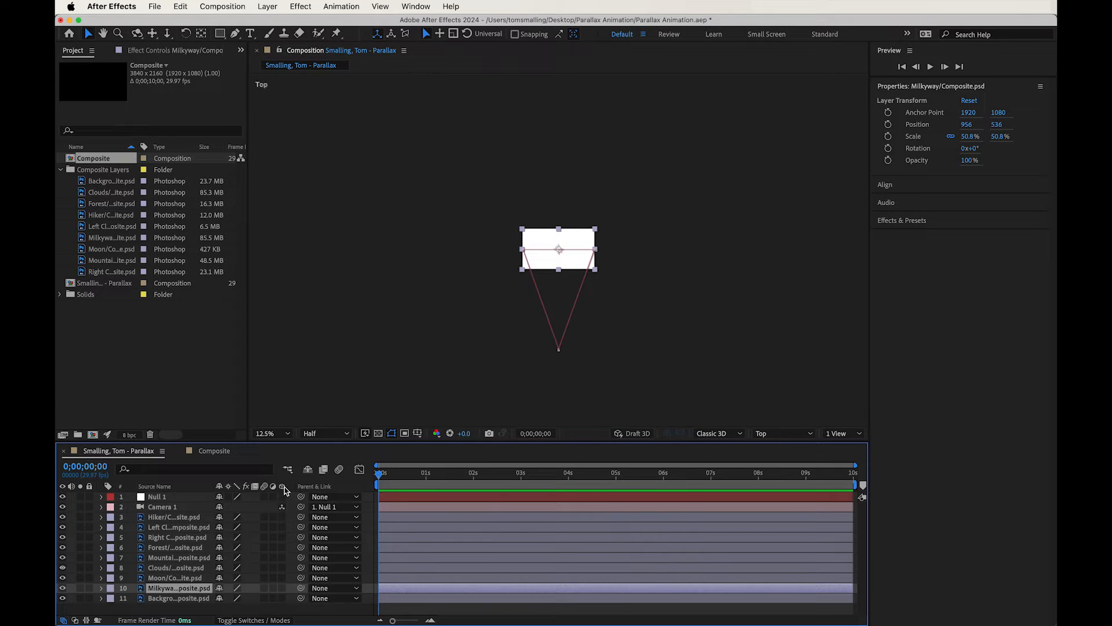
left_click(283, 588)
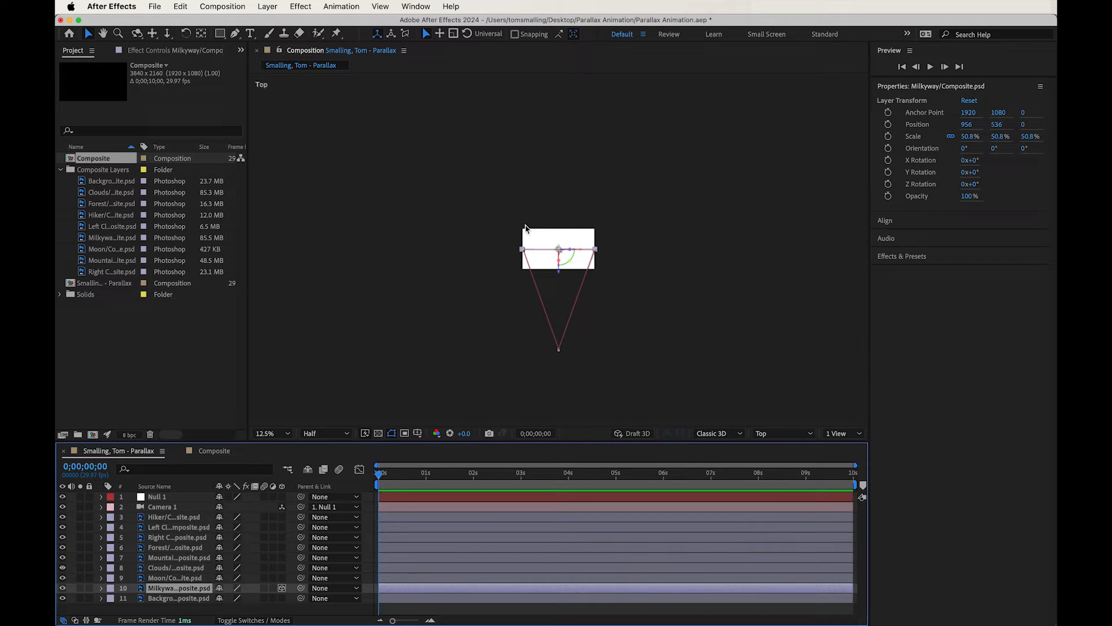
left_click(782, 433)
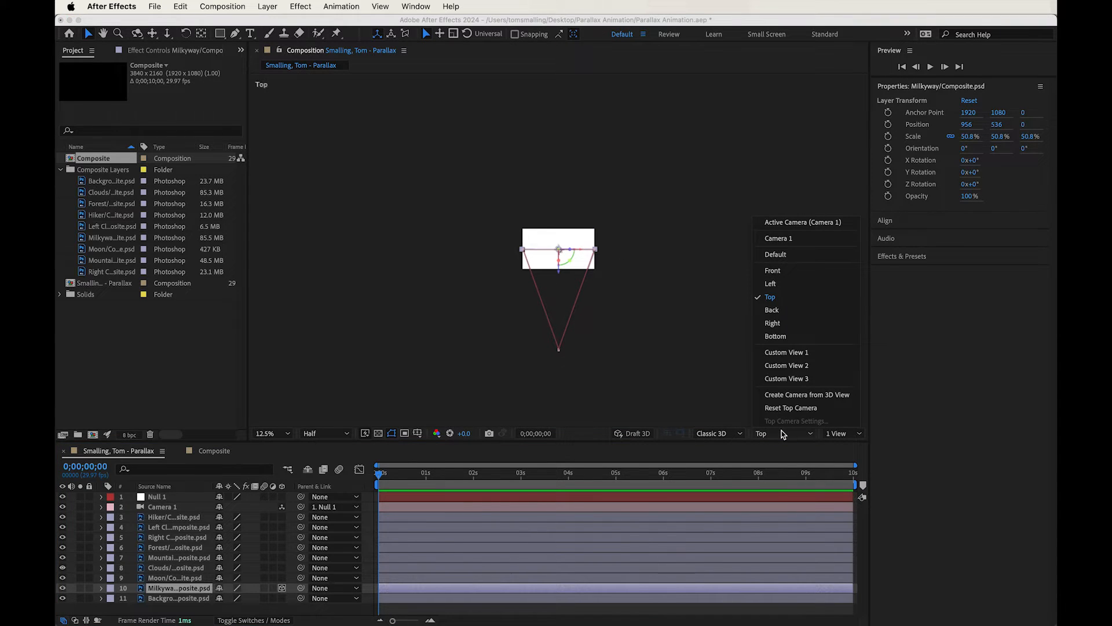
left_click(796, 355)
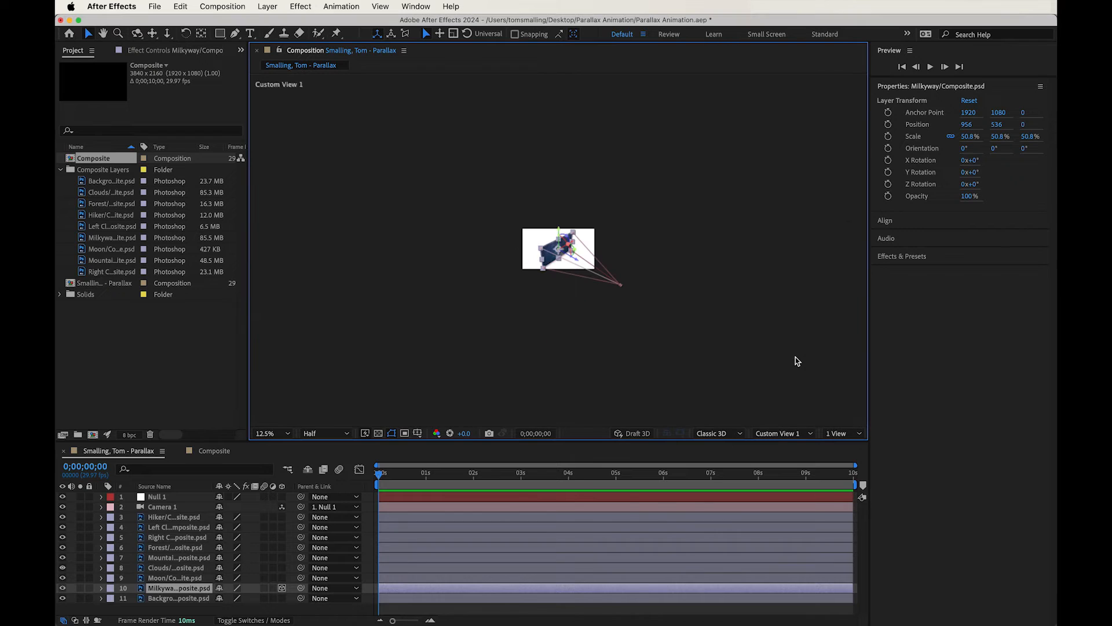
left_click(272, 434)
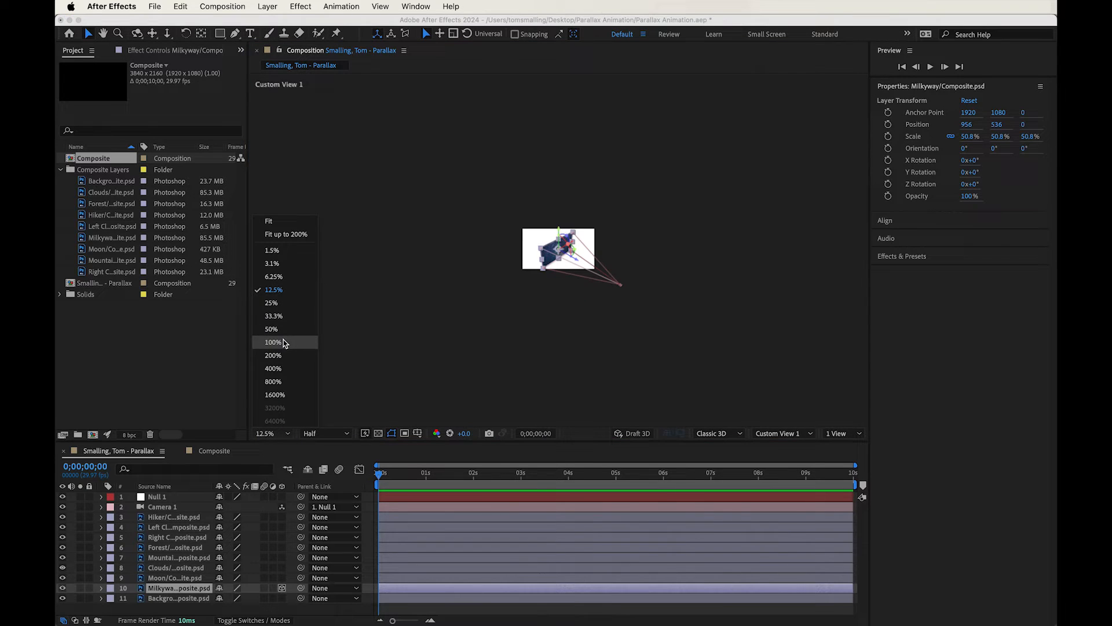
left_click(282, 329)
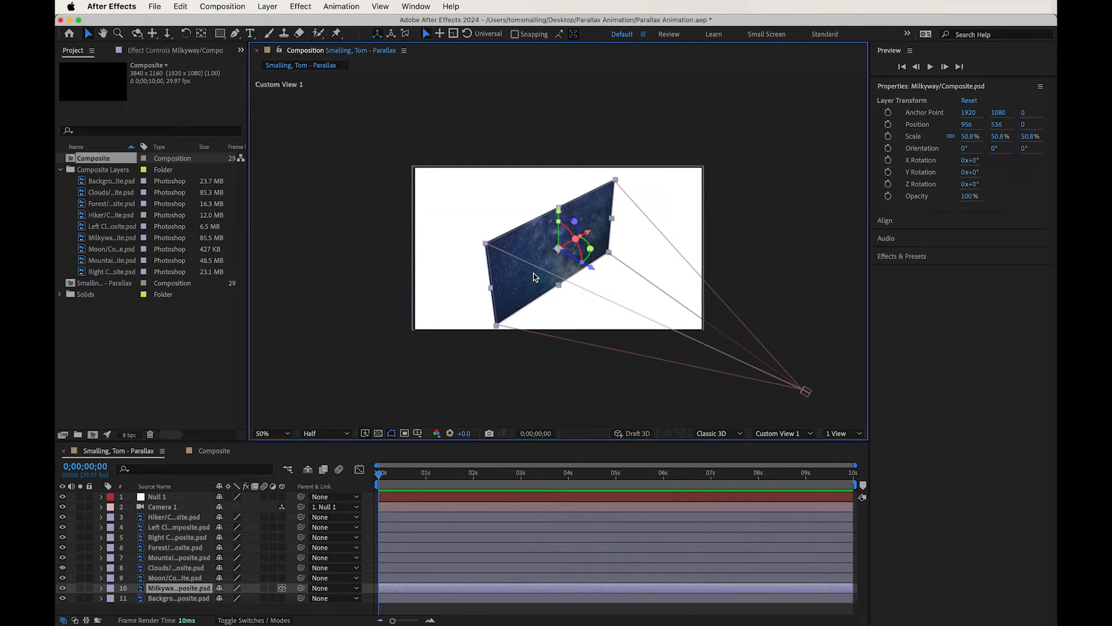
left_click(282, 588)
left_click(282, 588)
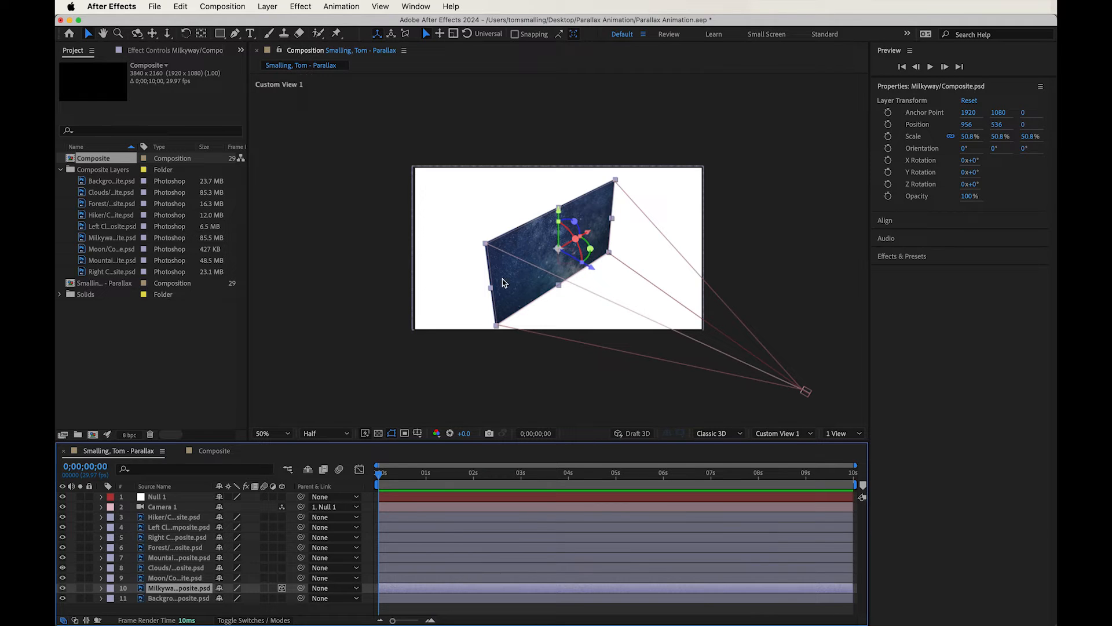
In the Top view, push the Milkyway layer back from the camera along Z to about 568.
left_click(777, 434)
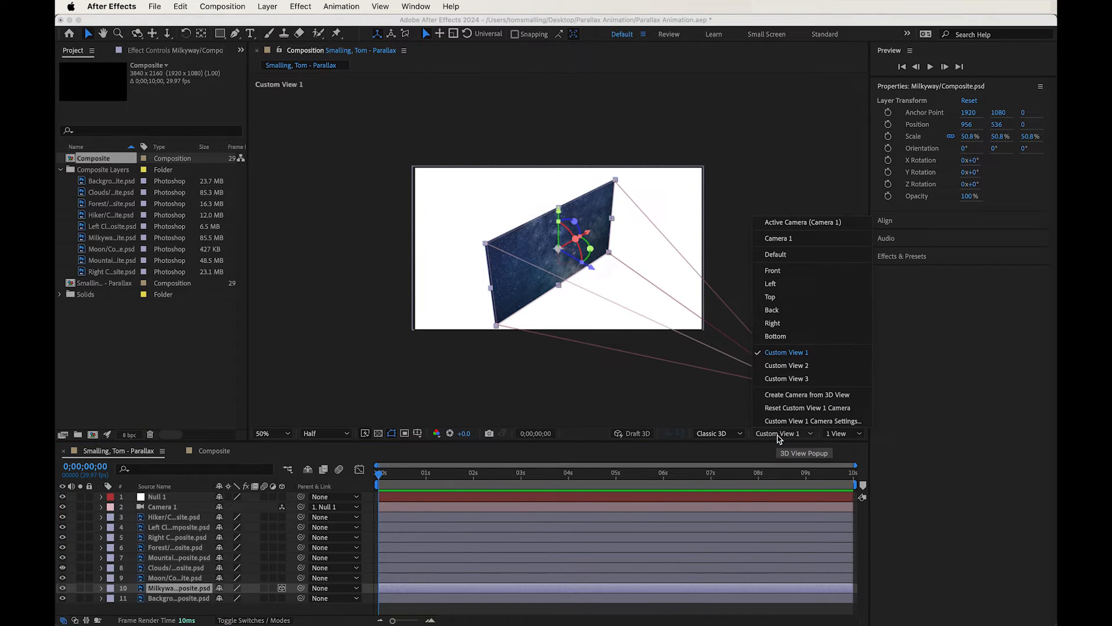
left_click(787, 298)
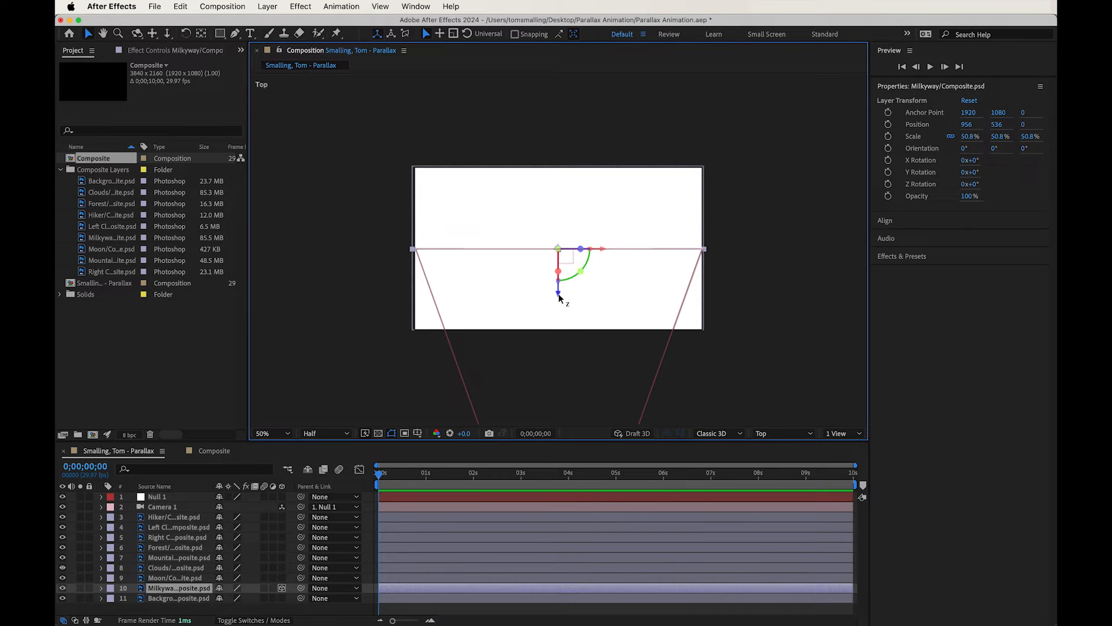
left_click_drag(559, 295, 564, 211)
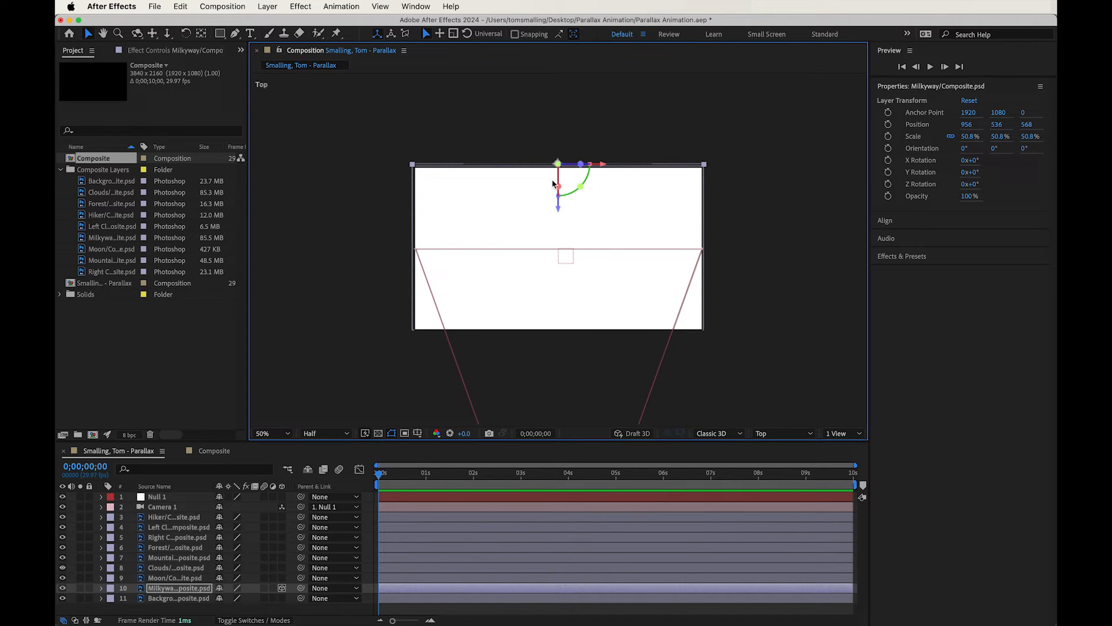
Make the Moon layer 3D and push it back along Z to about 472, just in front of the Milkyway layer.
left_click(282, 581)
left_click(199, 579)
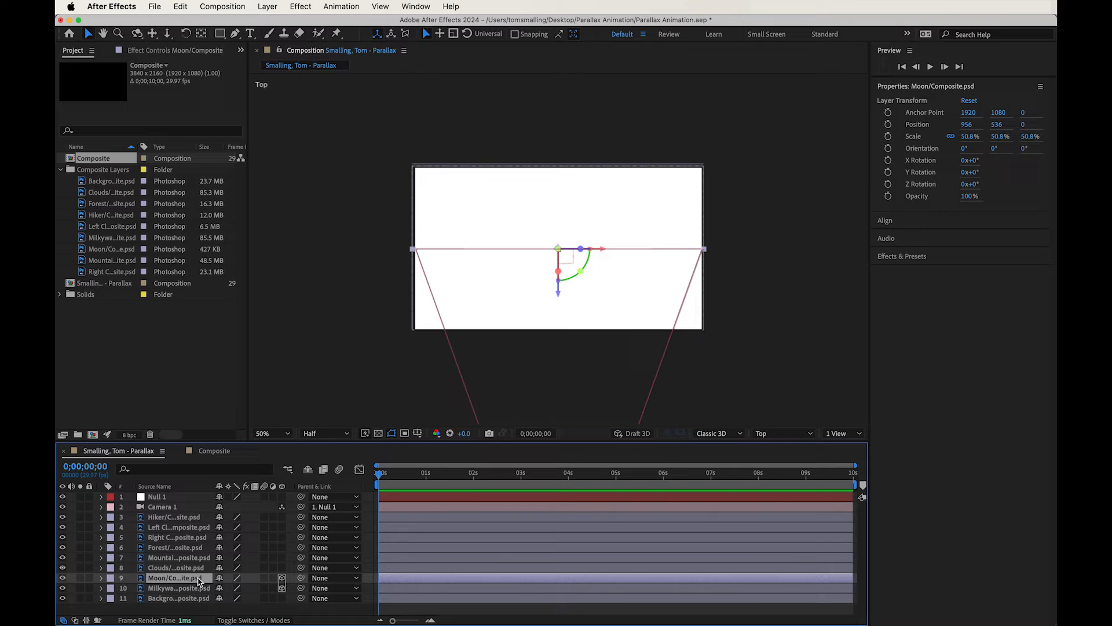
left_click_drag(559, 299, 564, 226)
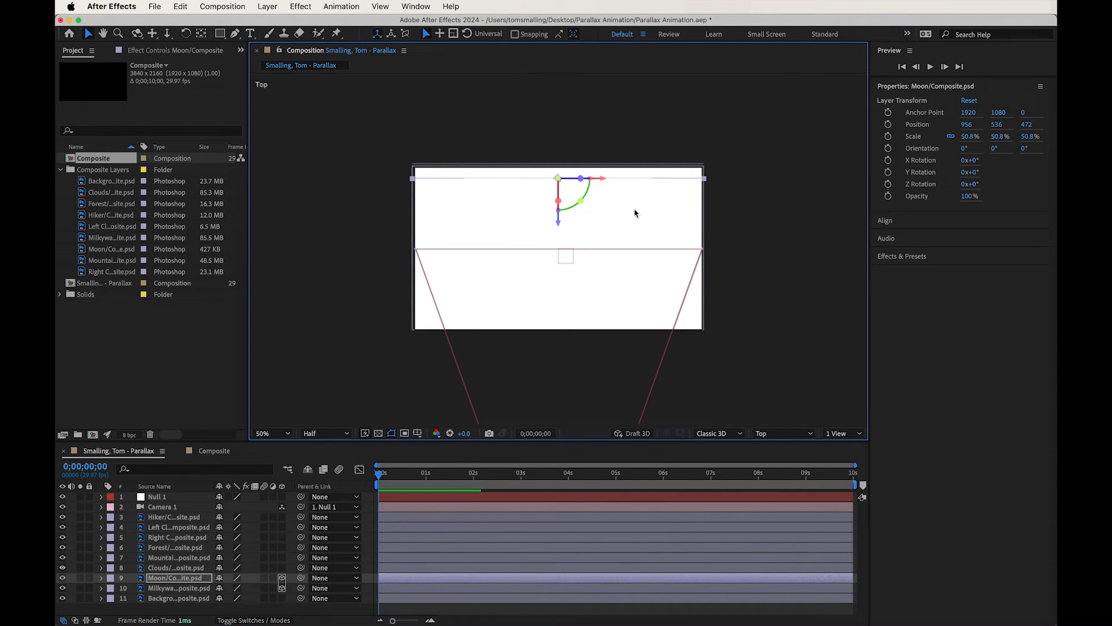
Bring the Moon layer forward to about Z 436, and make the Clouds layer 3D at about Z 316.
left_click_drag(560, 227, 560, 233)
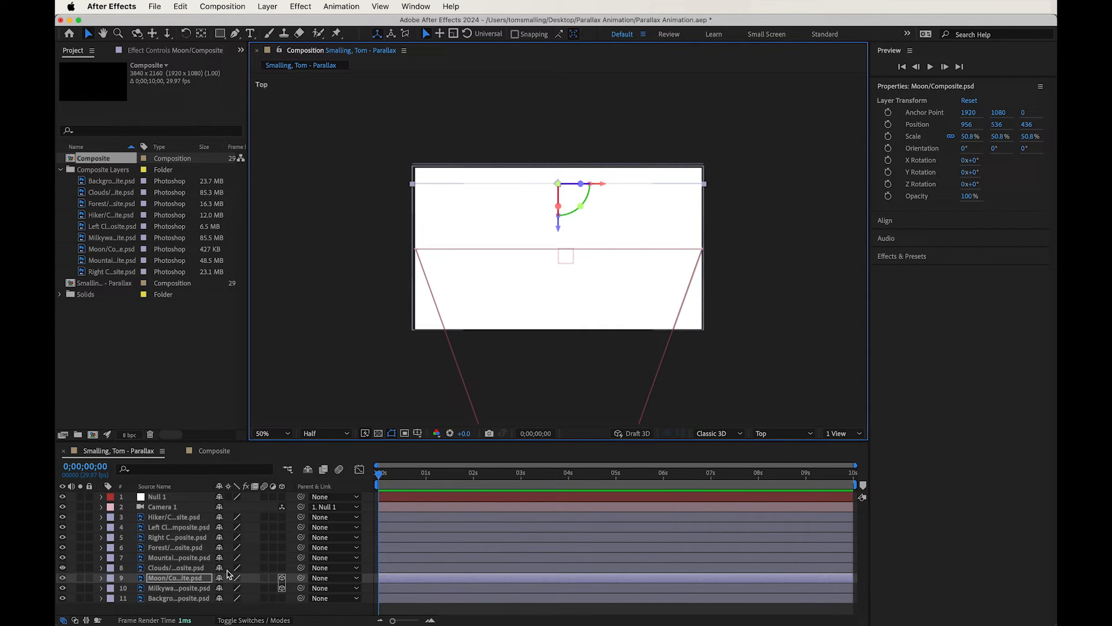
left_click(282, 567)
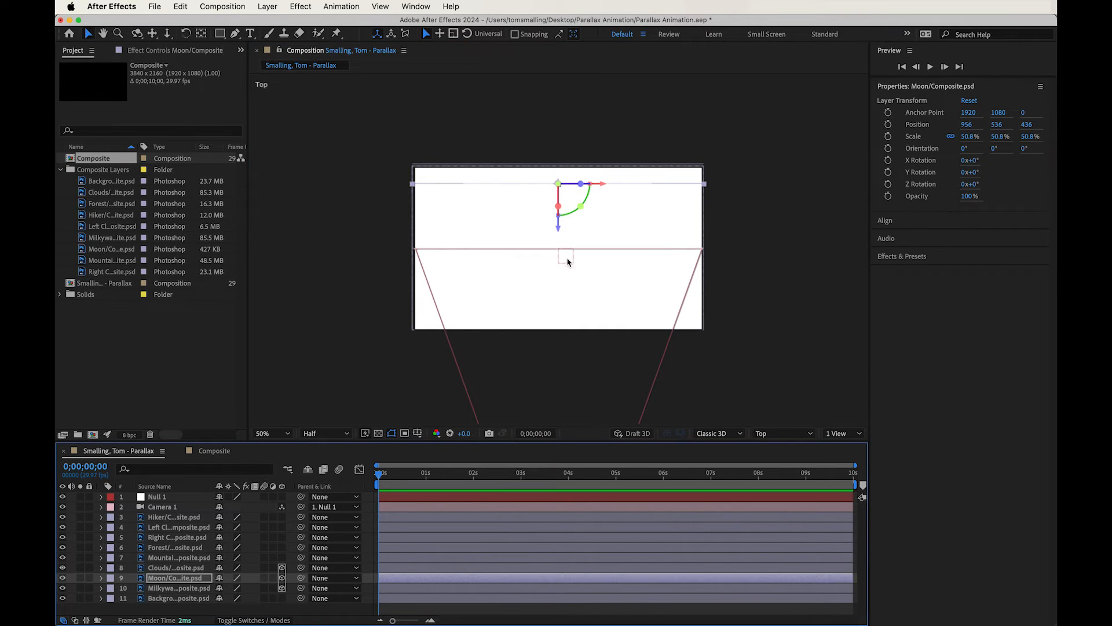
left_click(196, 568)
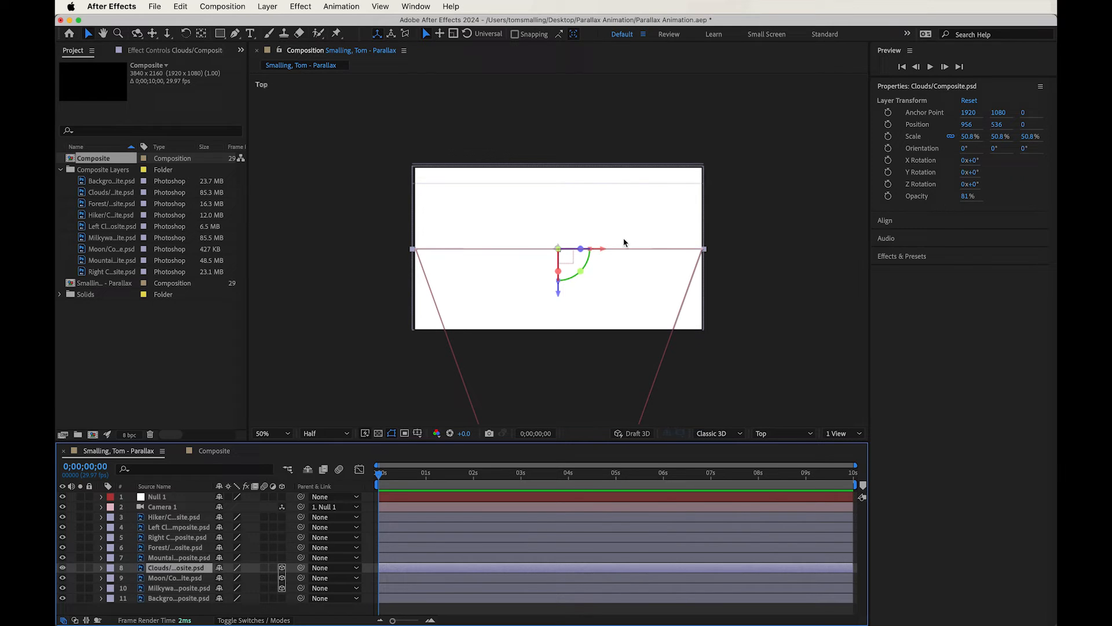
left_click_drag(559, 295, 562, 242)
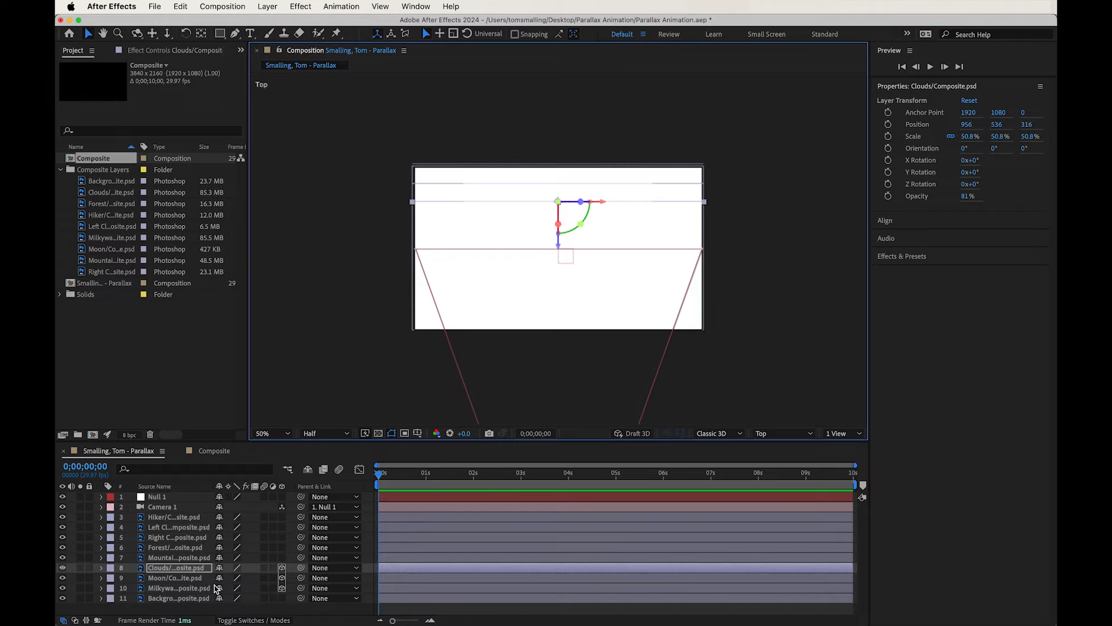
Make the Mountains and Forest layers 3D and push them back along Z to about 172 and 68.
left_click(282, 557)
left_click(202, 559)
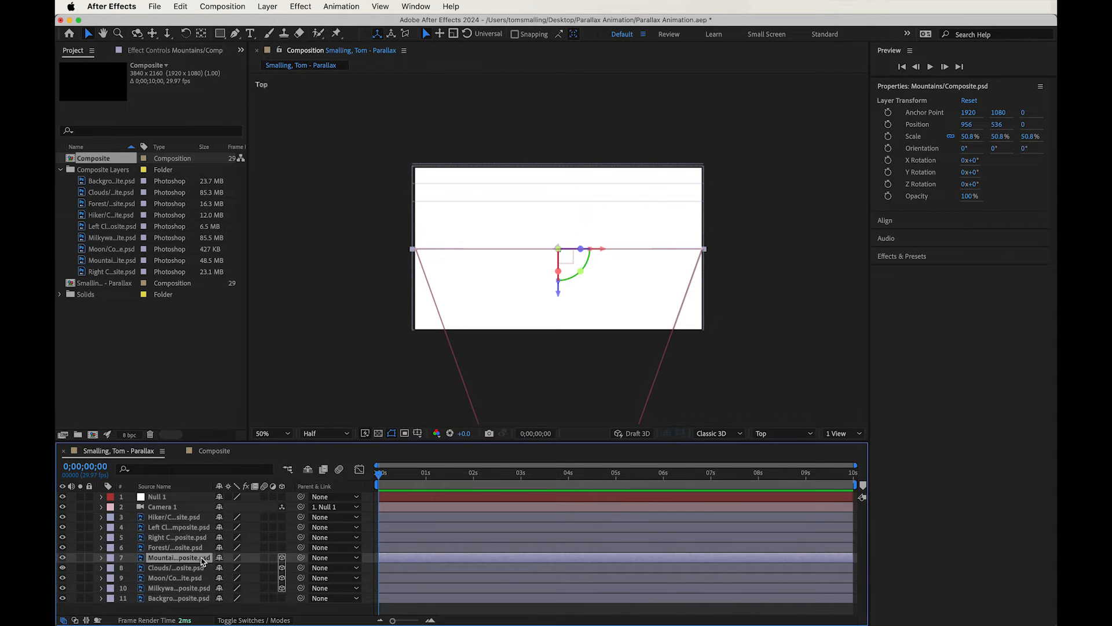
left_click_drag(562, 296, 563, 269)
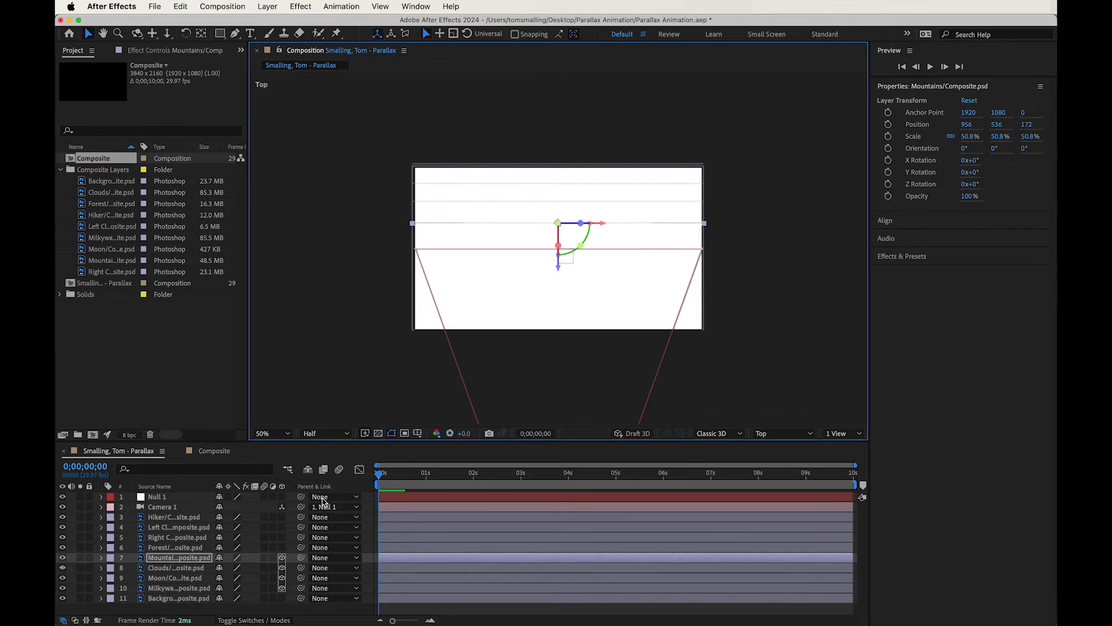
left_click(282, 547)
left_click(203, 548)
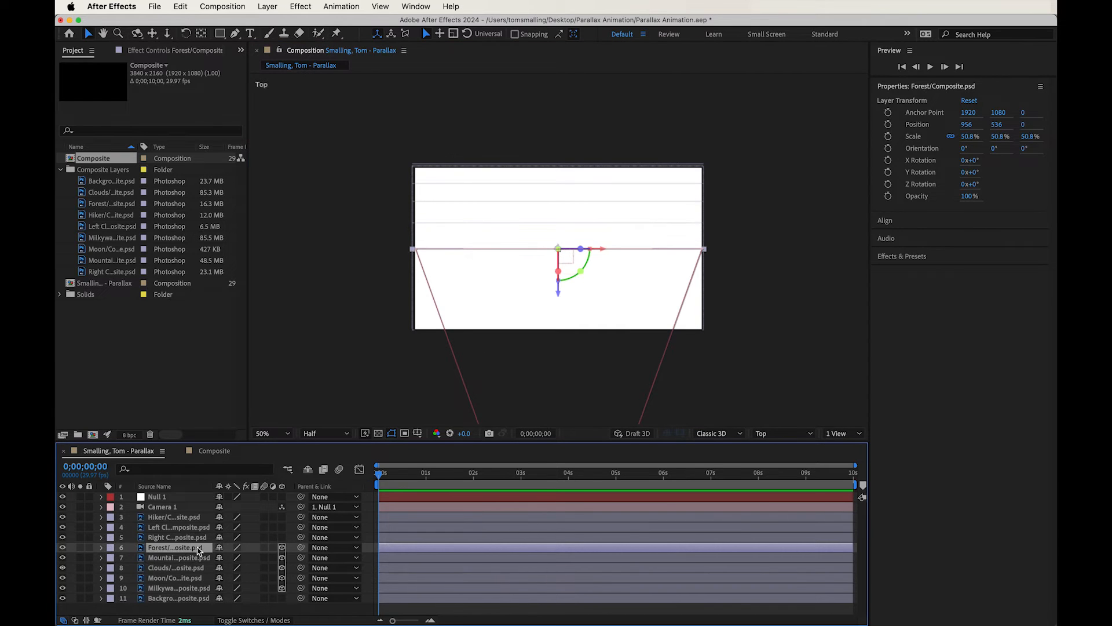
left_click_drag(560, 296, 559, 286)
Make the Right Cloud and Left Cloud layers 3D and bring them toward the camera to about Z -112 and -48.
left_click(281, 537)
left_click(193, 537)
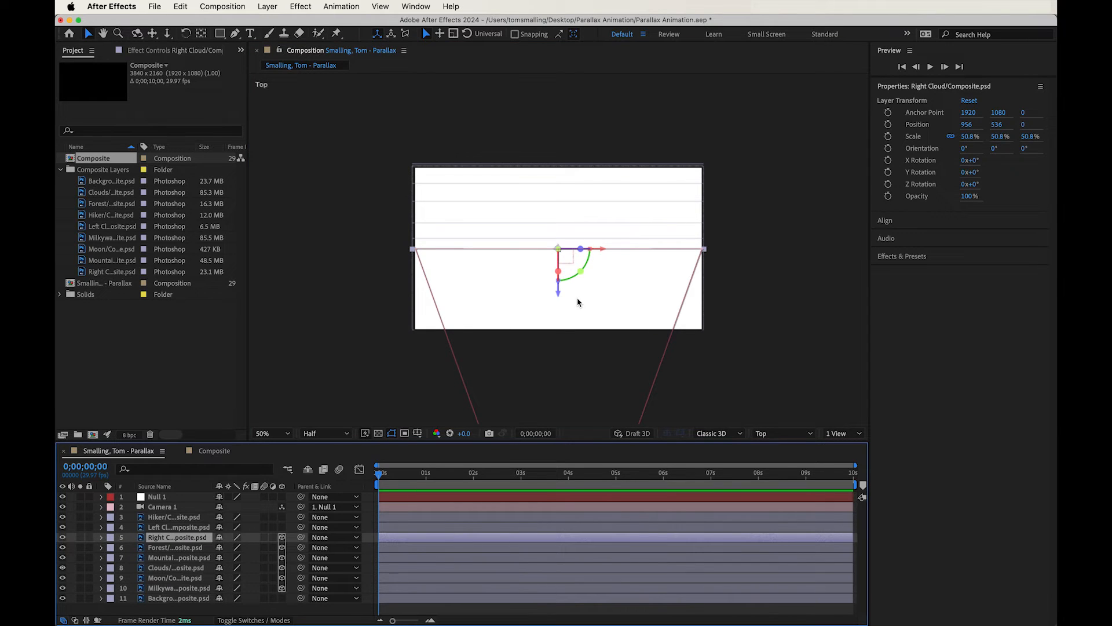
left_click_drag(562, 297, 559, 314)
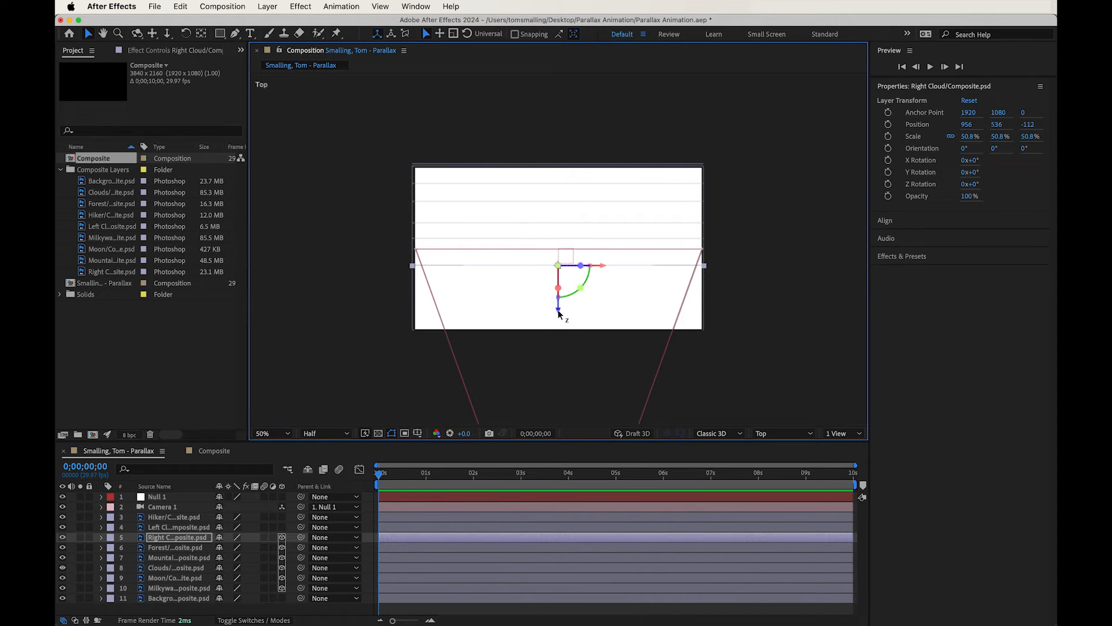
left_click(282, 527)
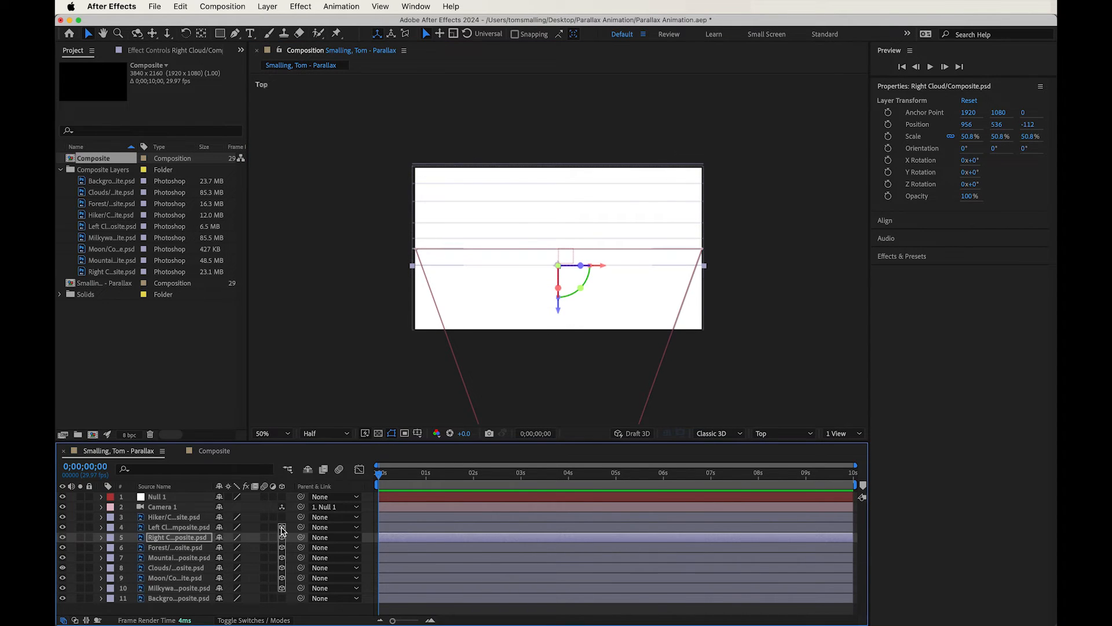
left_click(209, 525)
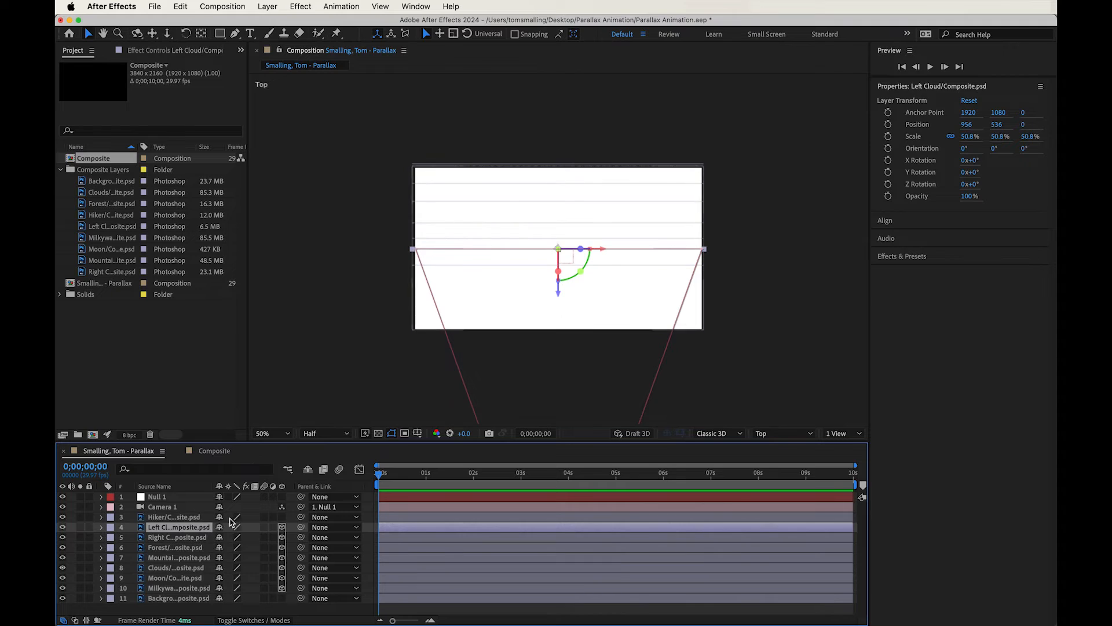
left_click_drag(558, 293, 558, 300)
Make the Hiker layer 3D and bring it toward the camera along Z, past -352, well in front of the cloud layers.
left_click(285, 523)
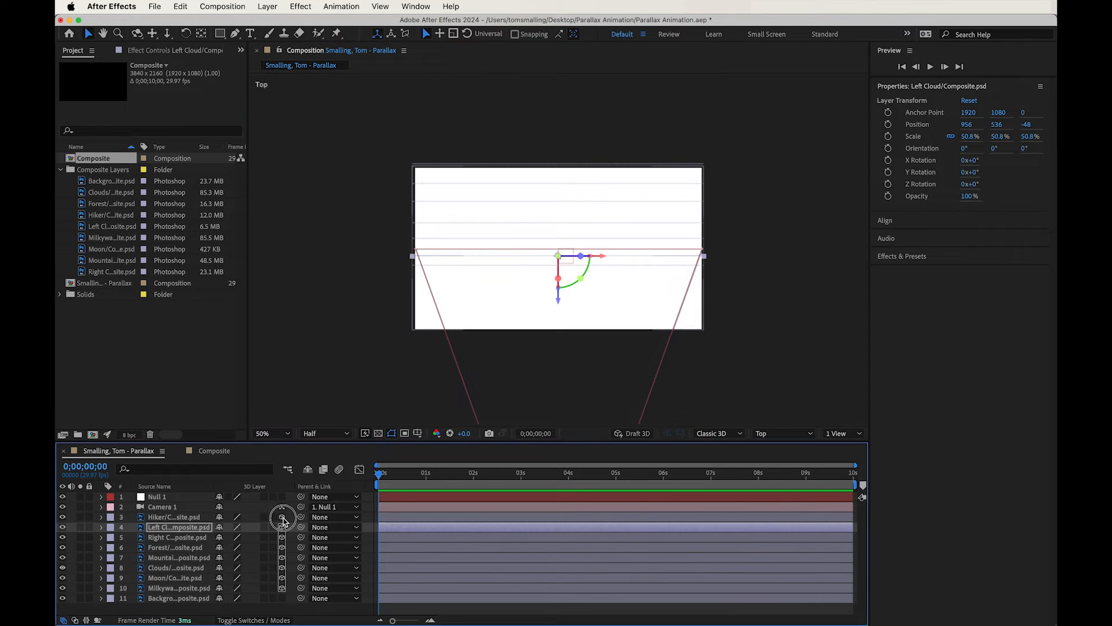
left_click(168, 516)
left_click_drag(558, 297, 558, 346)
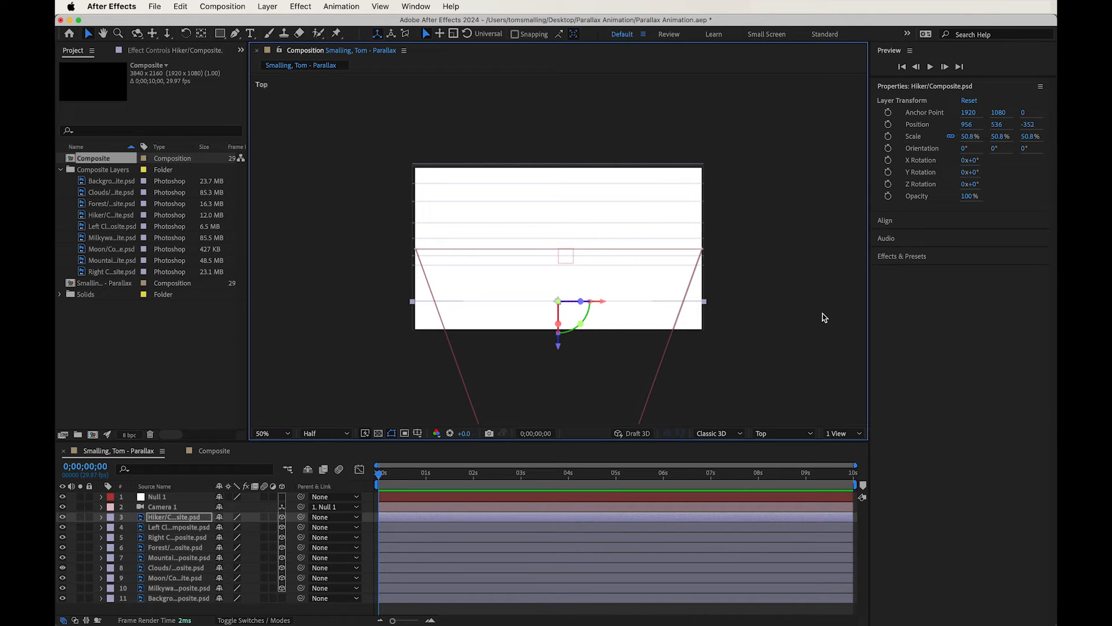
left_click_drag(558, 346, 558, 366)
Move the Left Cloud and Right Cloud layers together toward the camera, putting the Right Cloud at about Z -232.
left_click(551, 266)
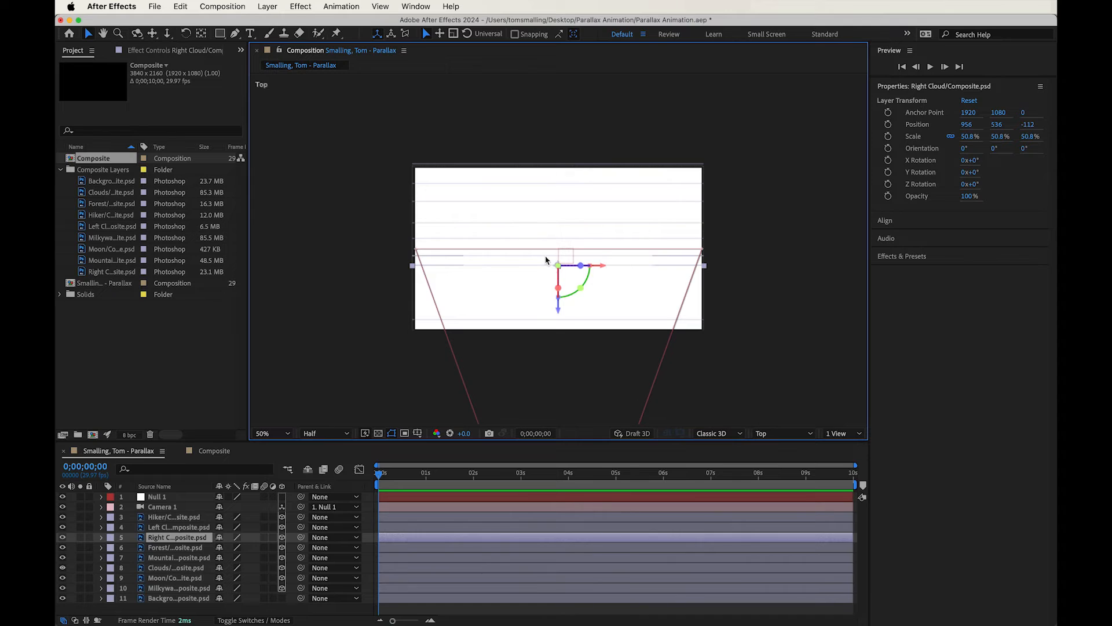
left_click(545, 259, "shift")
mouse_move(545, 261)
left_mouse_down()
mouse_move(545, 295)
mouse_move(547, 278)
left_mouse_up()
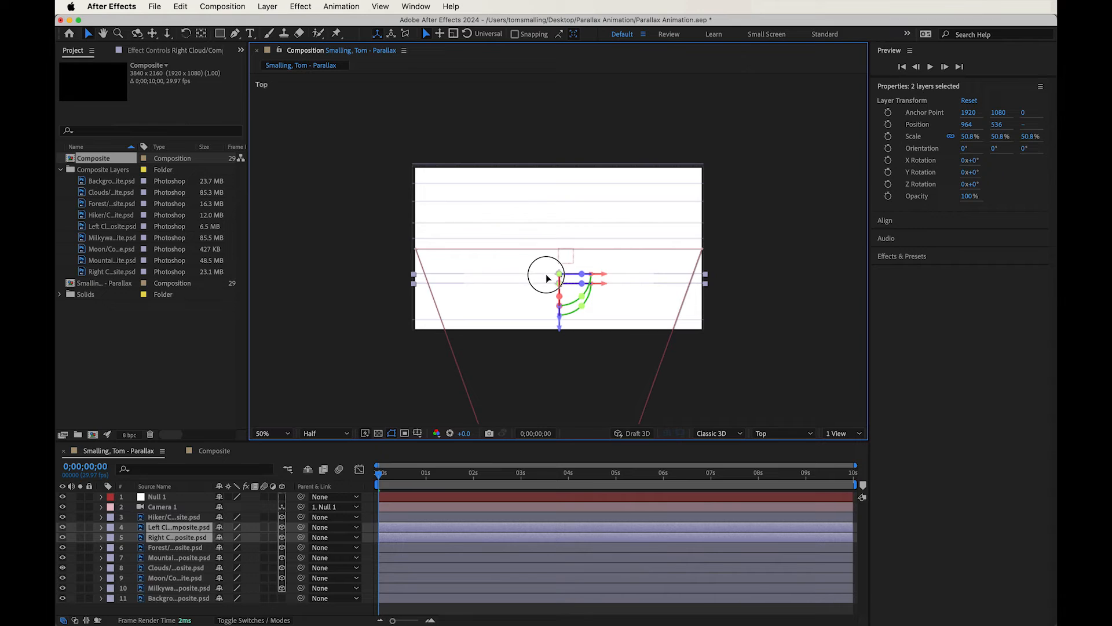
left_click(757, 372)
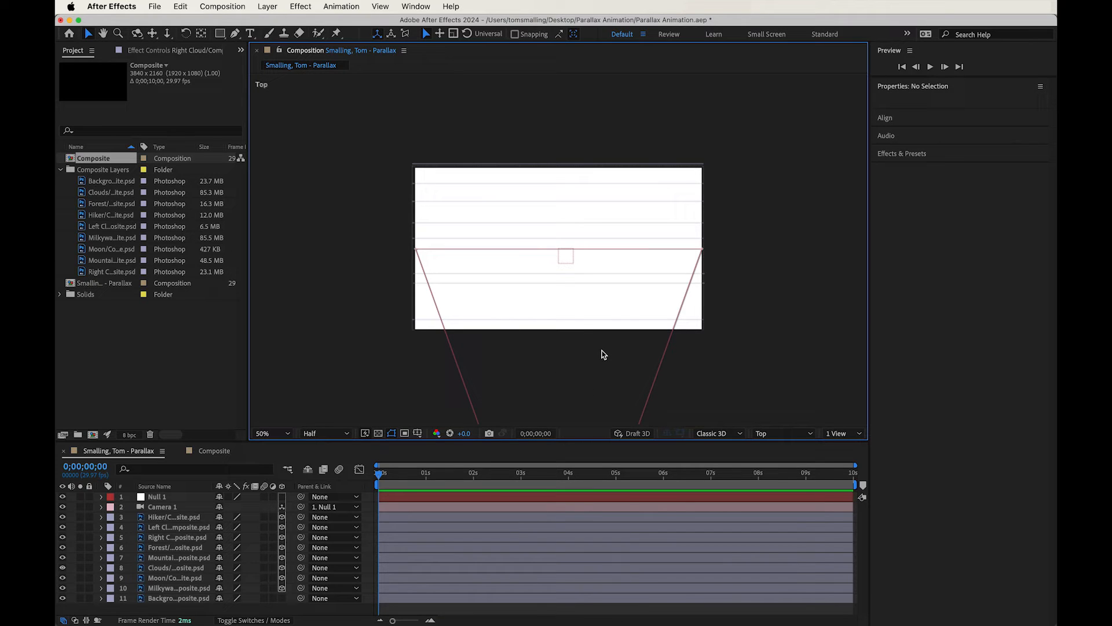
Switch to the Camera 1 view, inspect the composite at Fit and 100%, and return to 50% magnification.
left_click(759, 437)
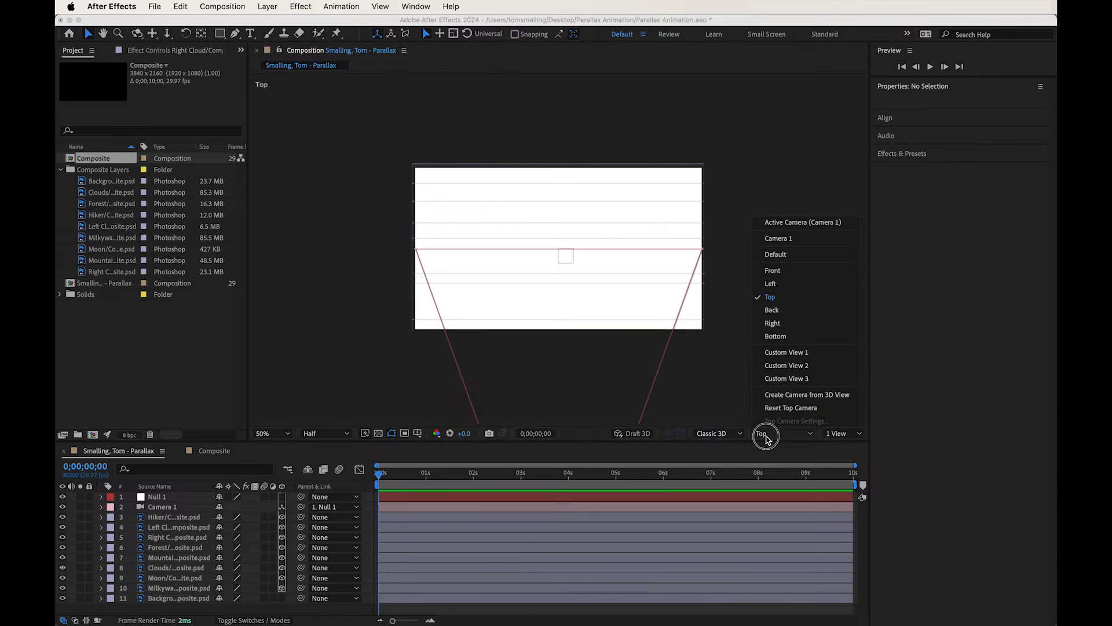
left_click(791, 241)
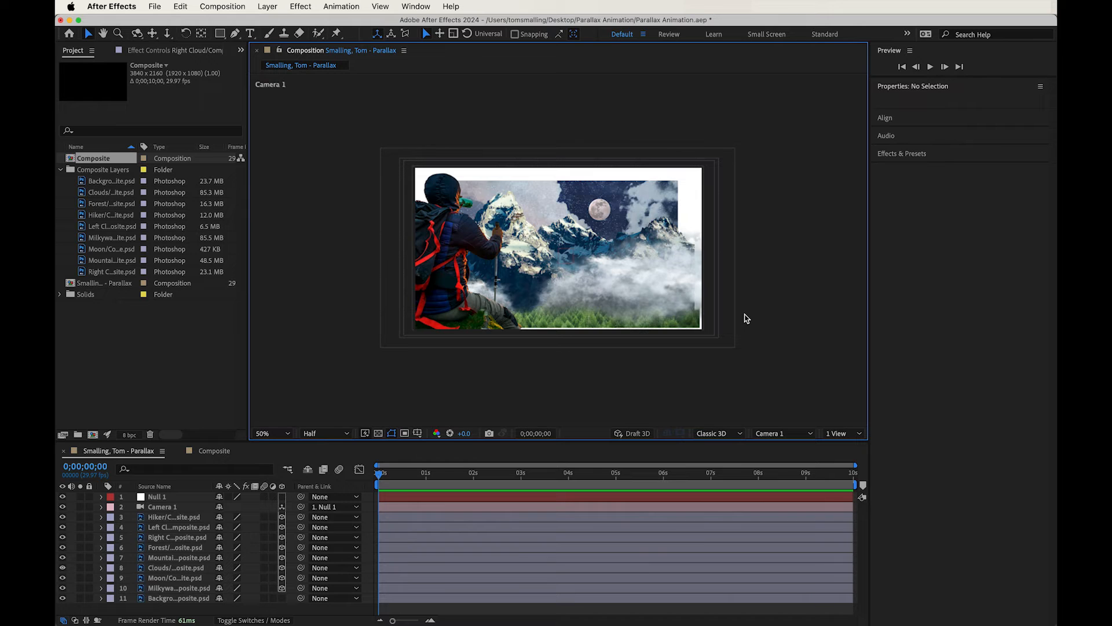
left_click(272, 435)
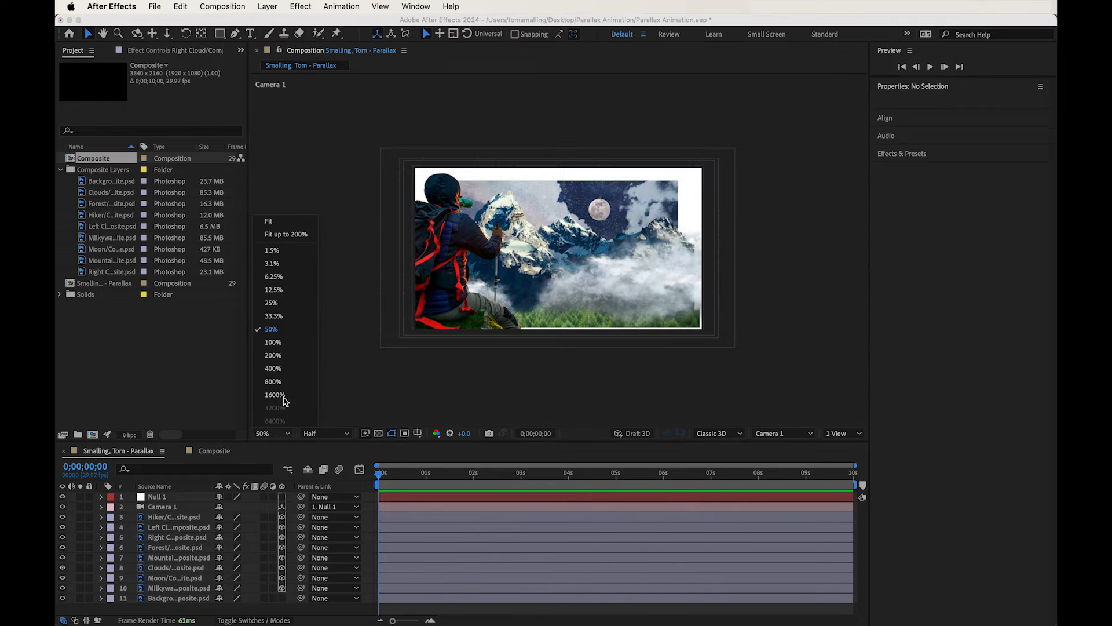
left_click(276, 223)
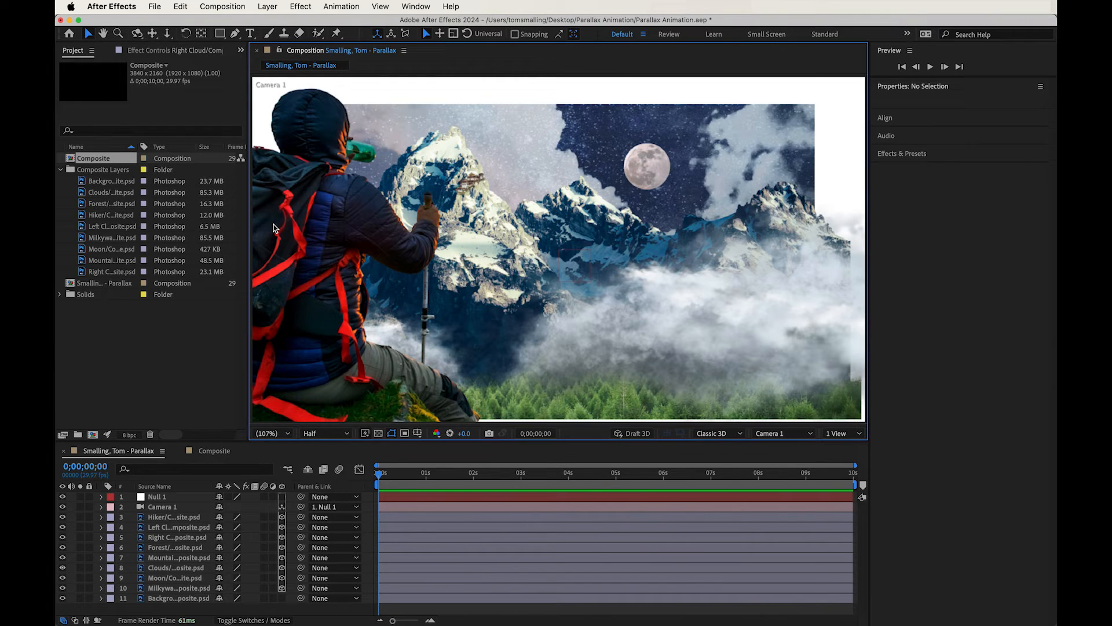
left_click(283, 435)
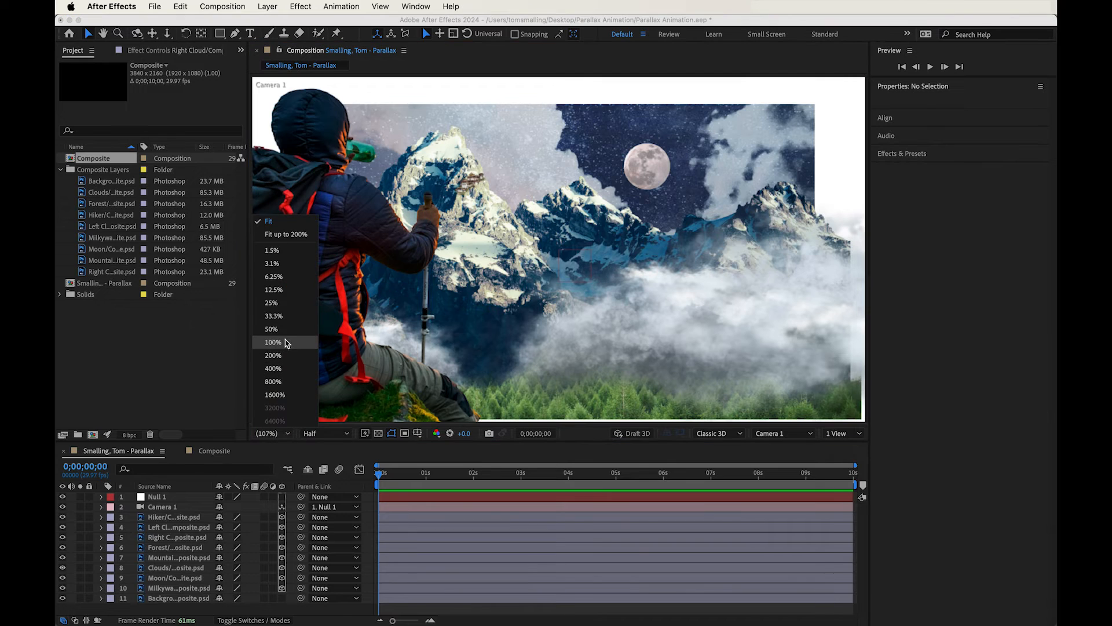
left_click(286, 343)
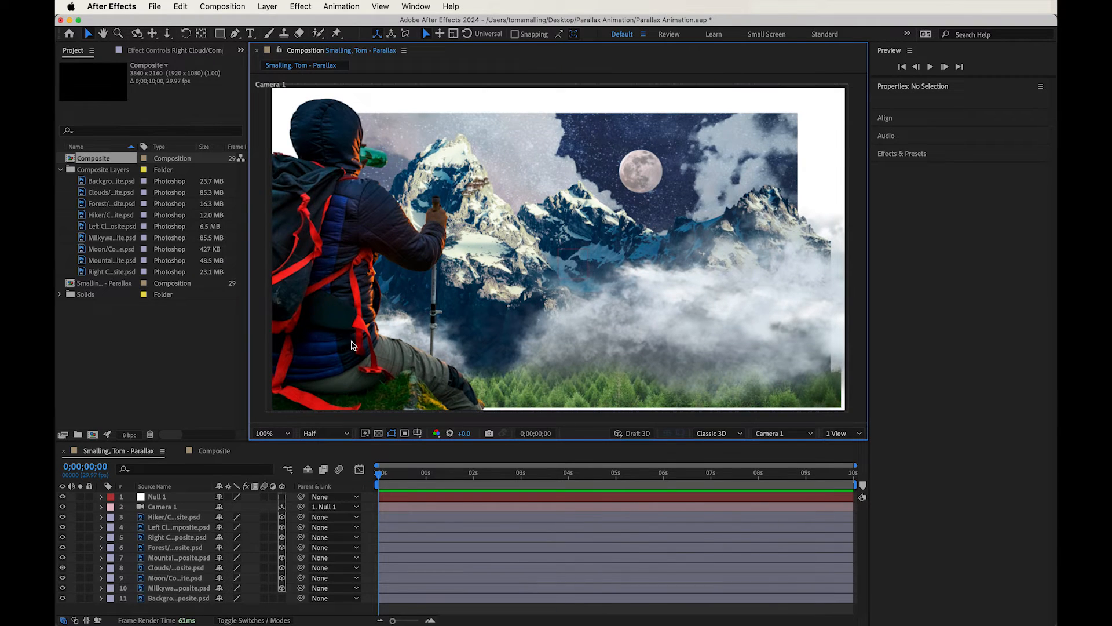
key("comma")
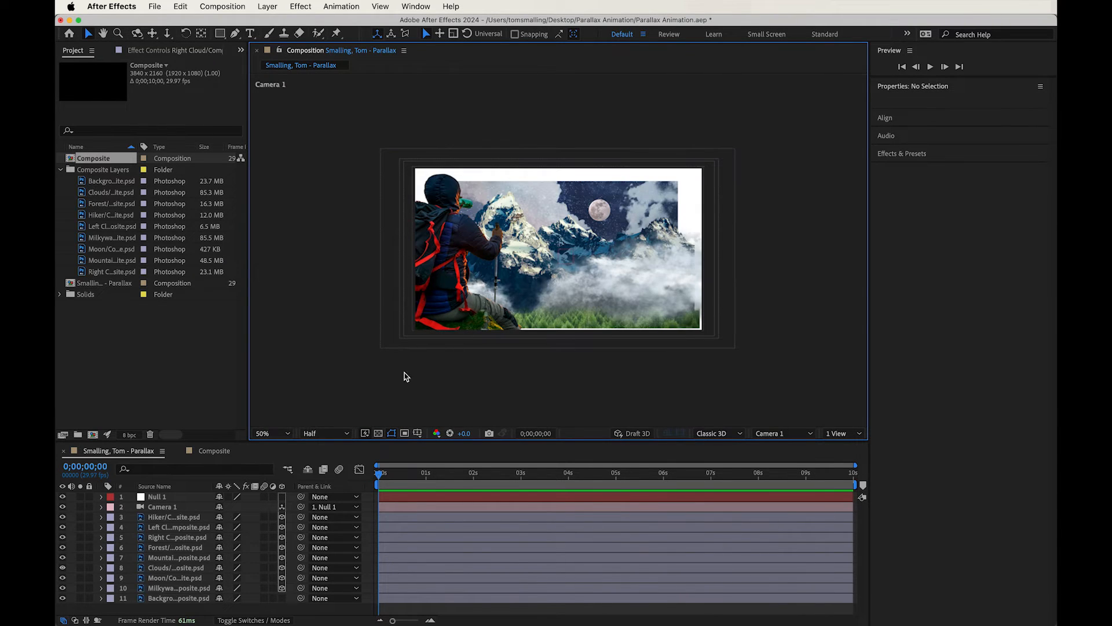
Scale the Milkyway layer uniformly to about 62.5% so it fills the camera frame.
left_click(176, 599)
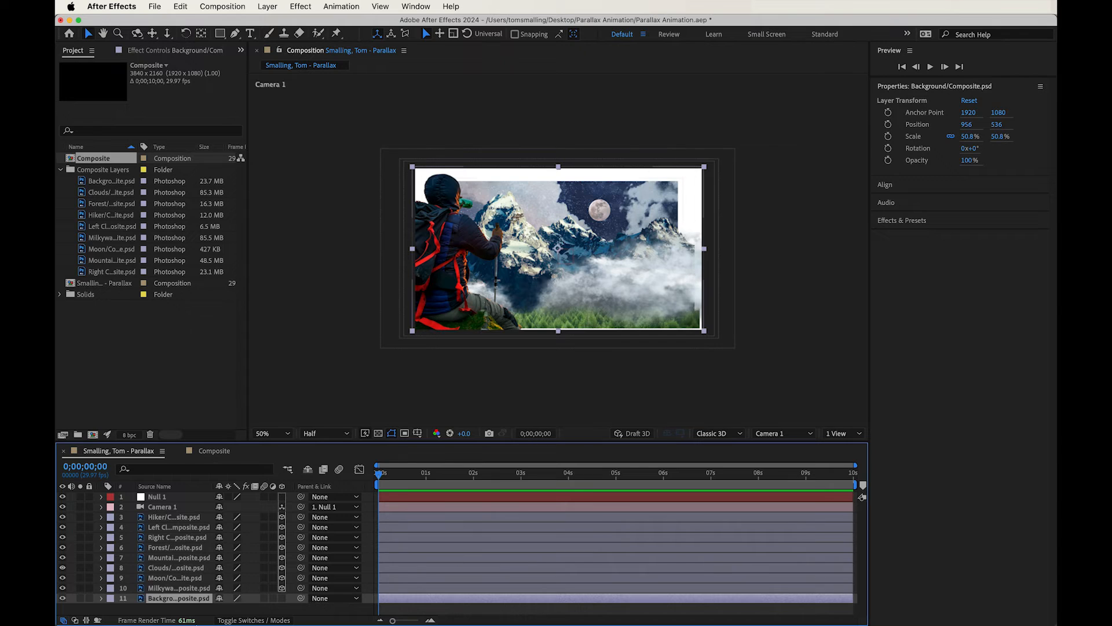
left_click(179, 588)
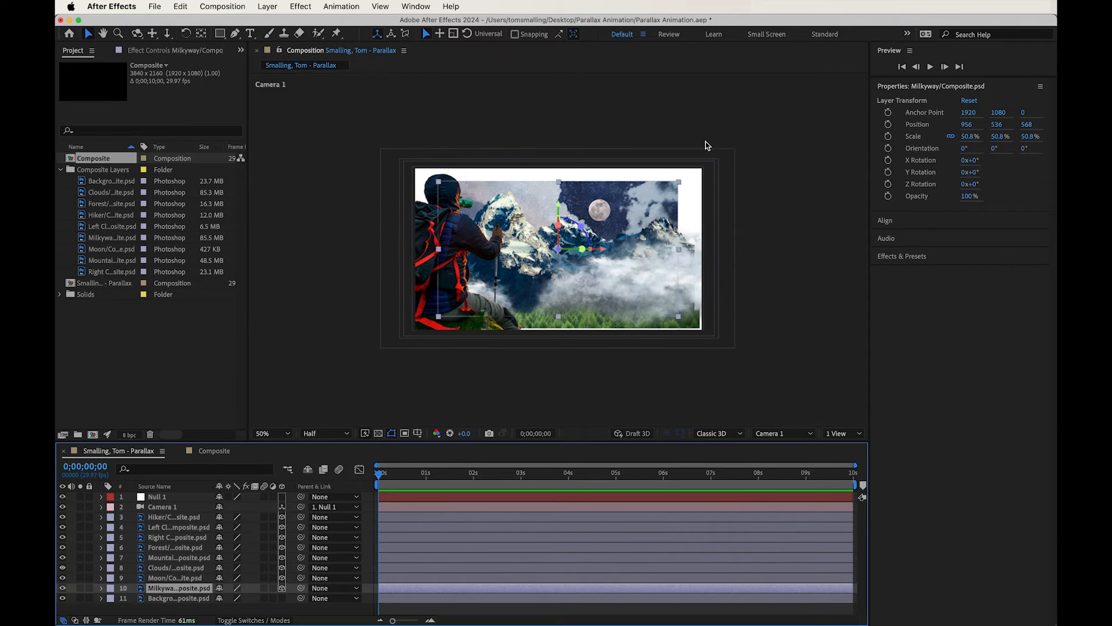
left_click_drag(680, 185, 708, 169)
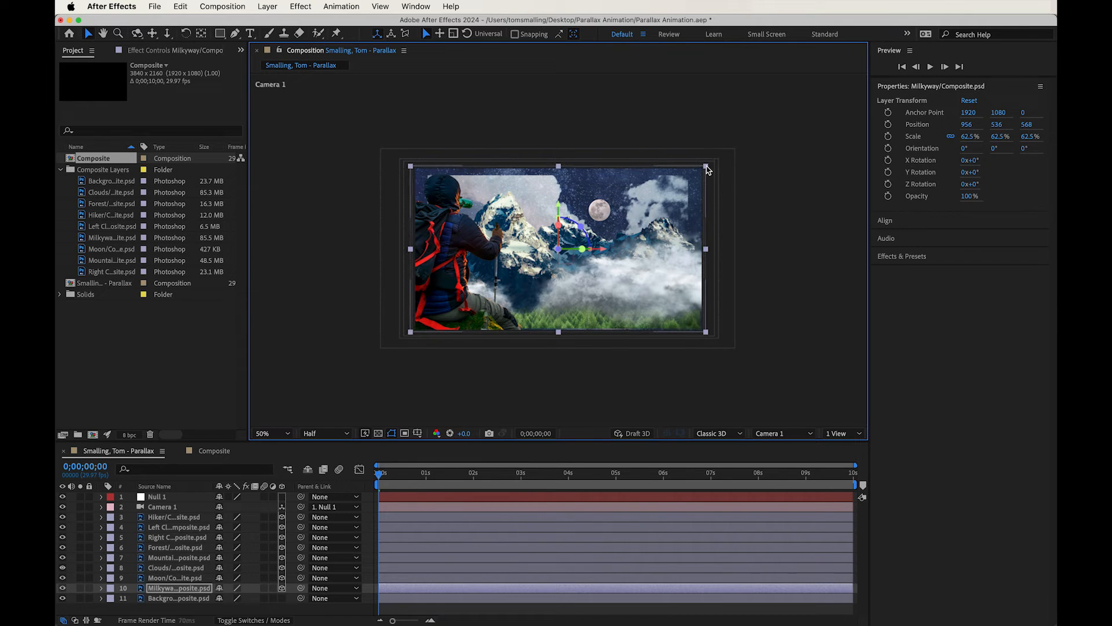
Scale up the Moon layer to about 59.1% and enlarge the Clouds layer to cover the camera frame.
left_click(192, 577)
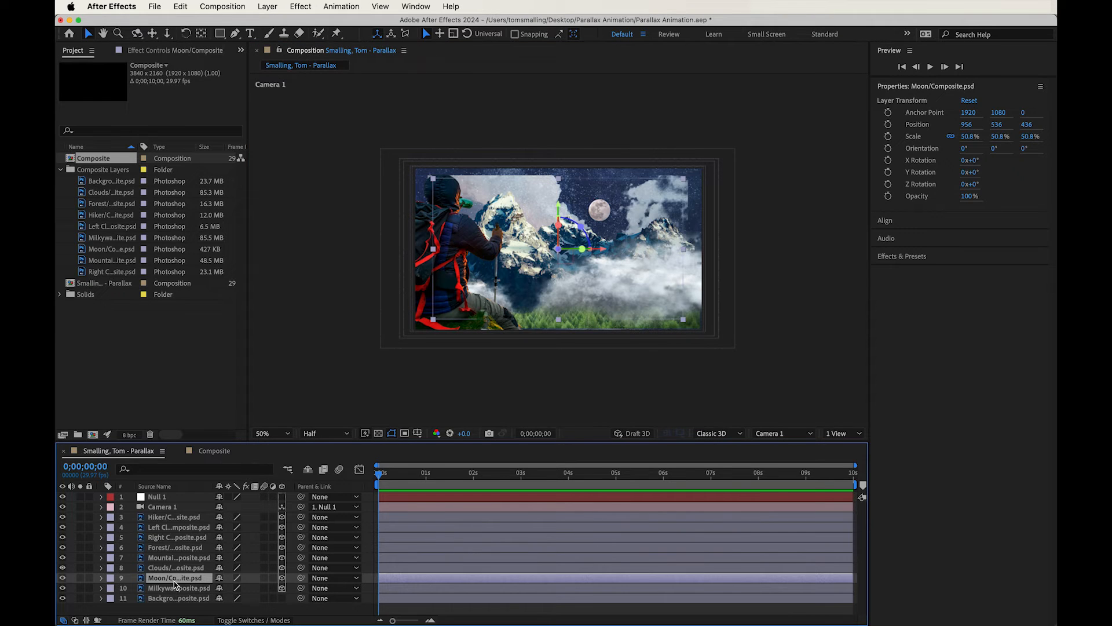
left_click(606, 214)
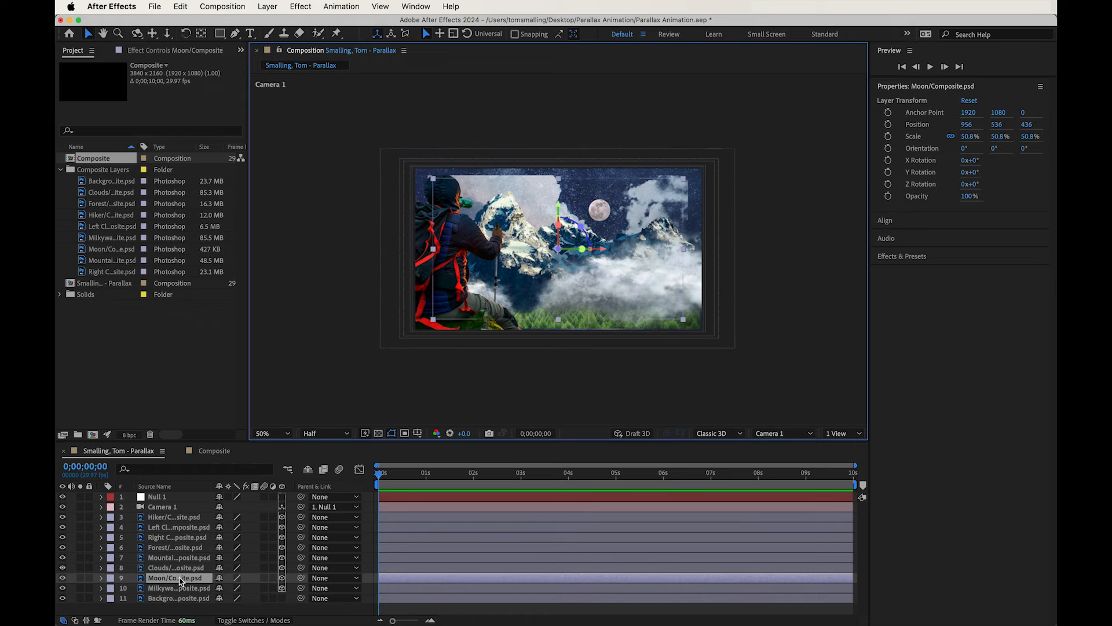
left_click(140, 578)
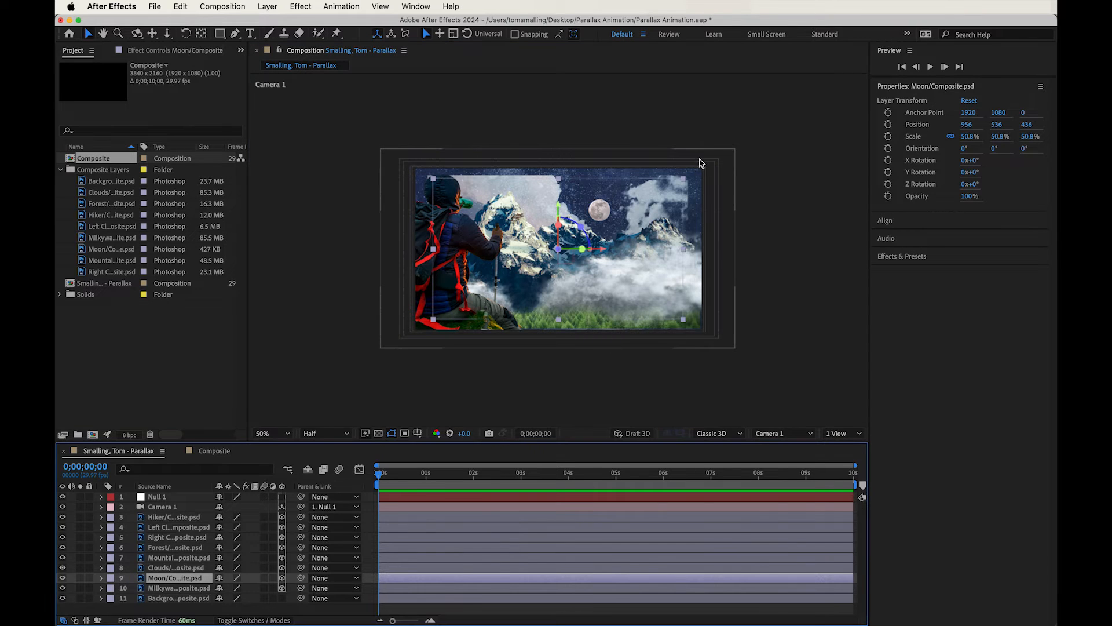
mouse_move(688, 181)
left_mouse_down()
mouse_move(676, 178)
mouse_move(703, 168)
left_mouse_up()
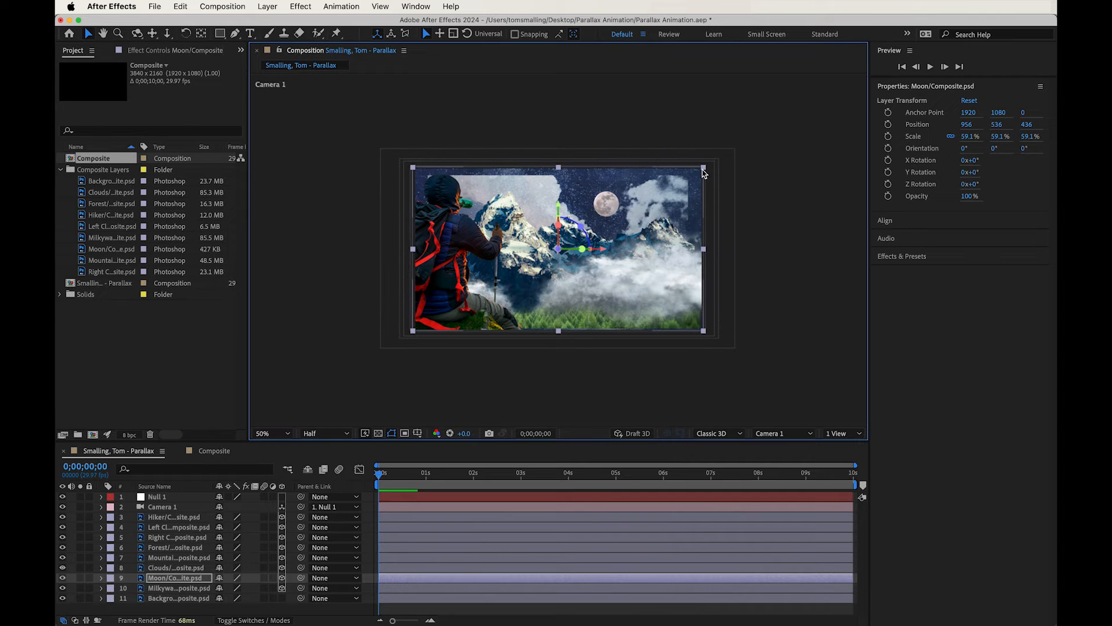
left_click(177, 568)
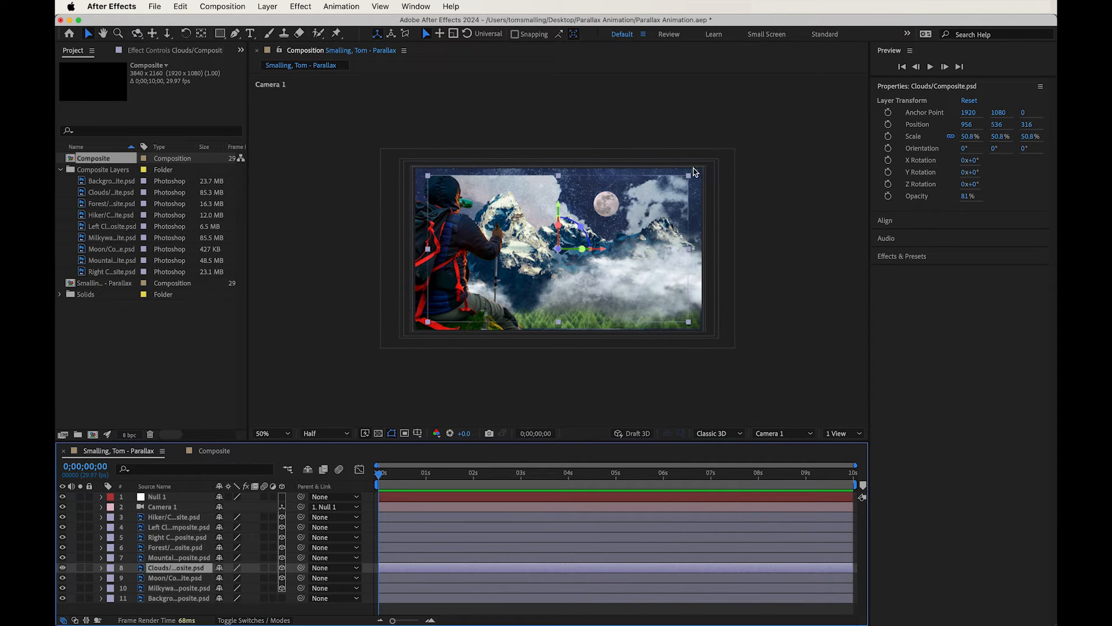
left_click_drag(691, 178, 706, 167)
Scale the Mountains layer to about 54% and the Forest layer to about 52.5% to fill the frame.
left_click(177, 558)
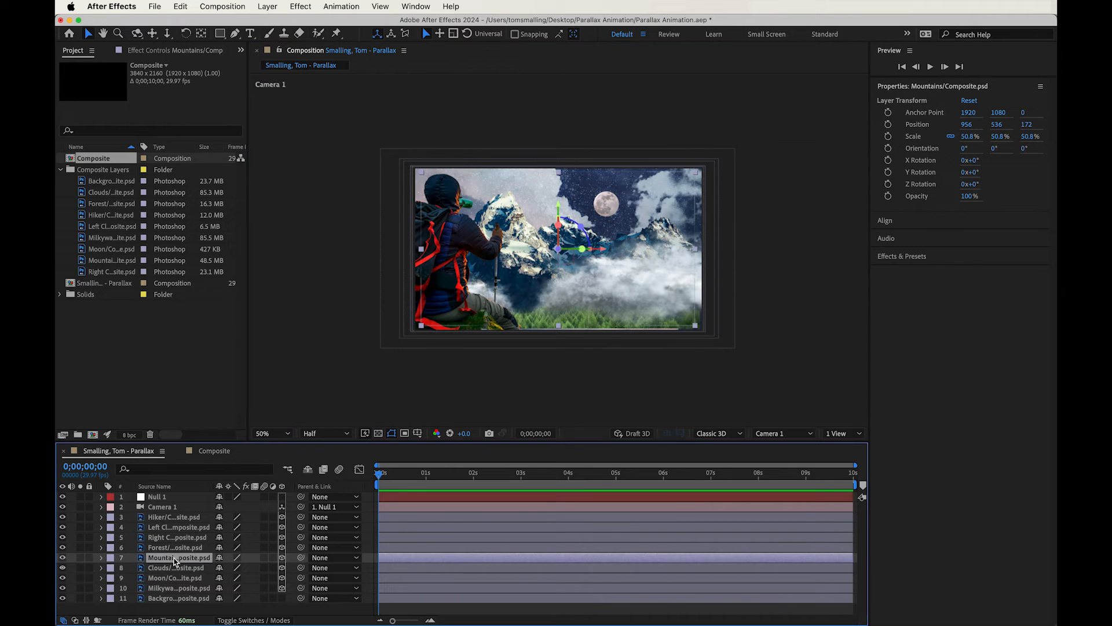
left_click_drag(698, 176, 704, 173)
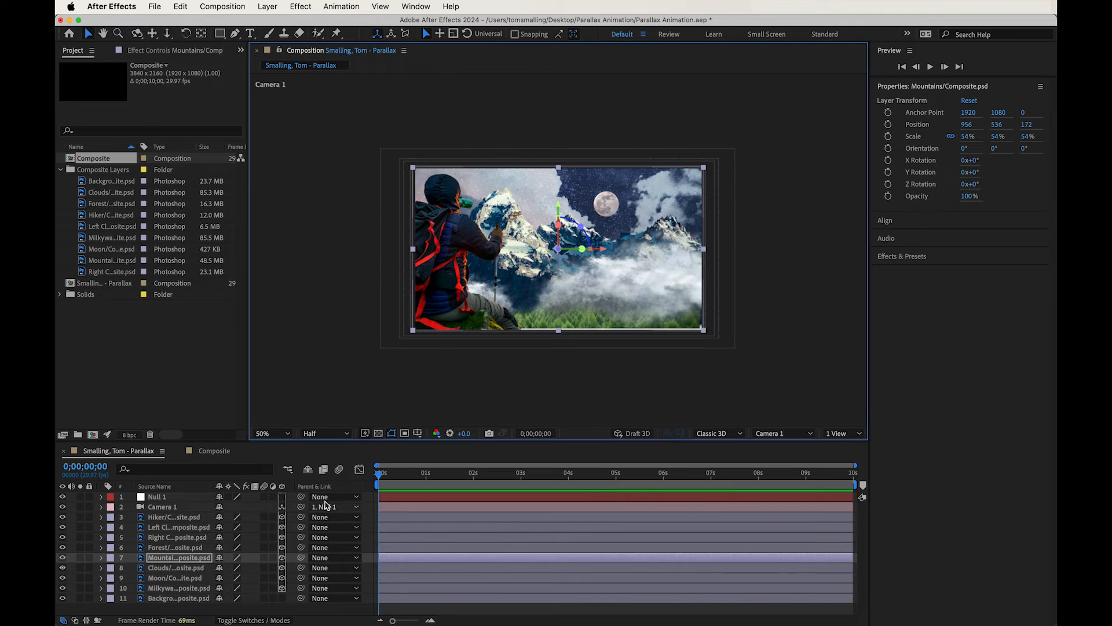
left_click(186, 548)
left_click_drag(701, 172, 705, 167)
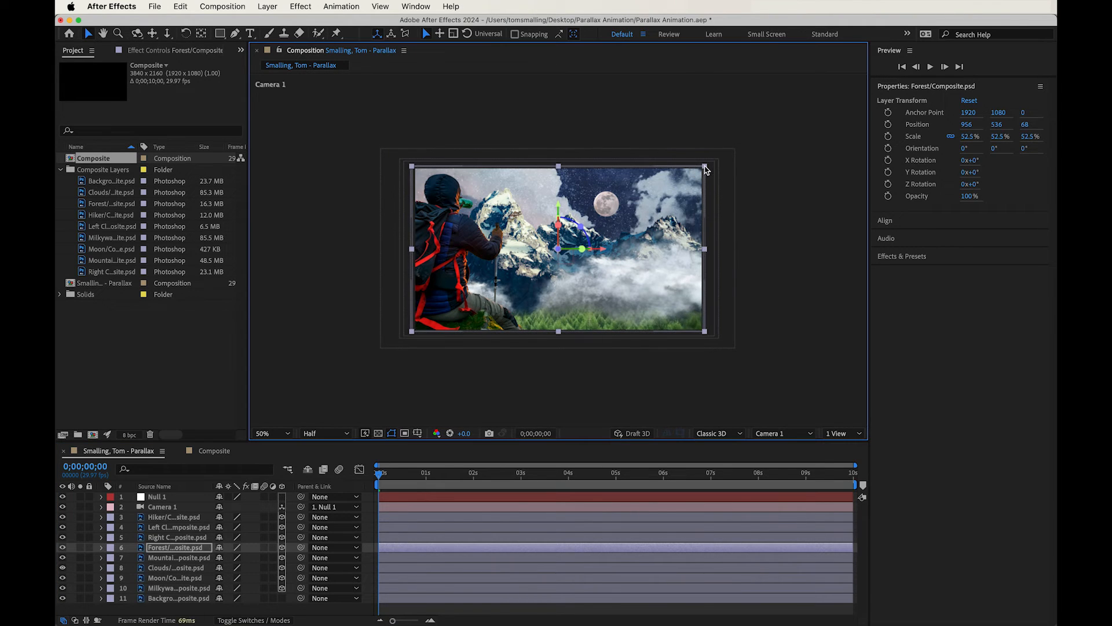
Check the Right Cloud and Left Cloud layers, and scale the Hiker layer down uniformly to about 43.8% to fit the camera frame.
left_click(174, 538)
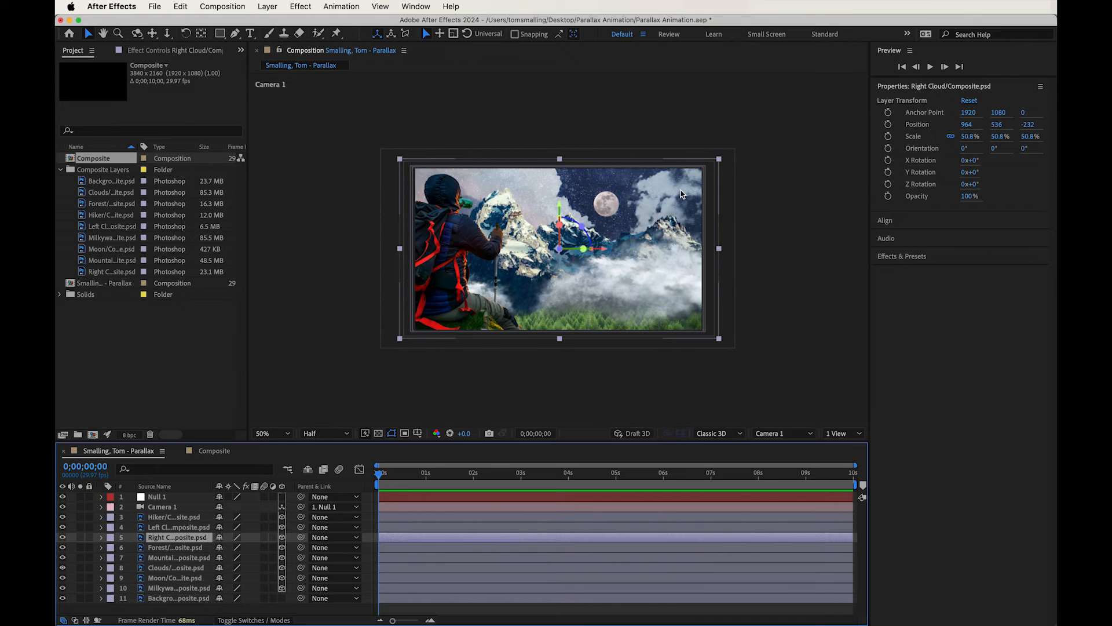
left_click(150, 528)
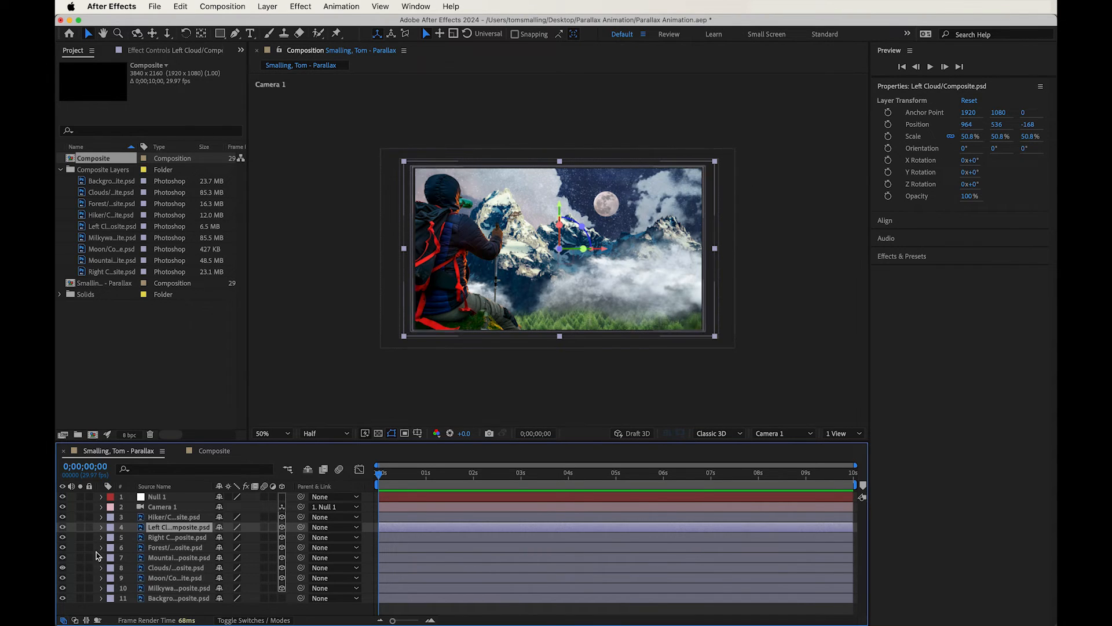
left_click(175, 517)
left_click_drag(735, 149, 710, 167)
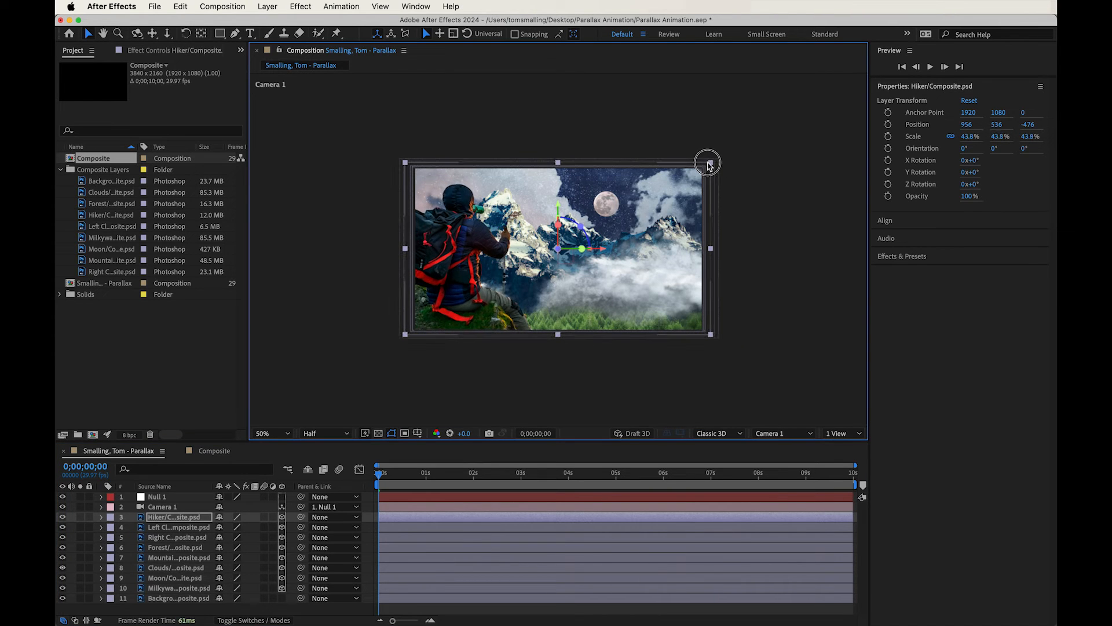
left_click(767, 316)
Set the composition view magnification to 100% and save the project.
left_click(285, 433)
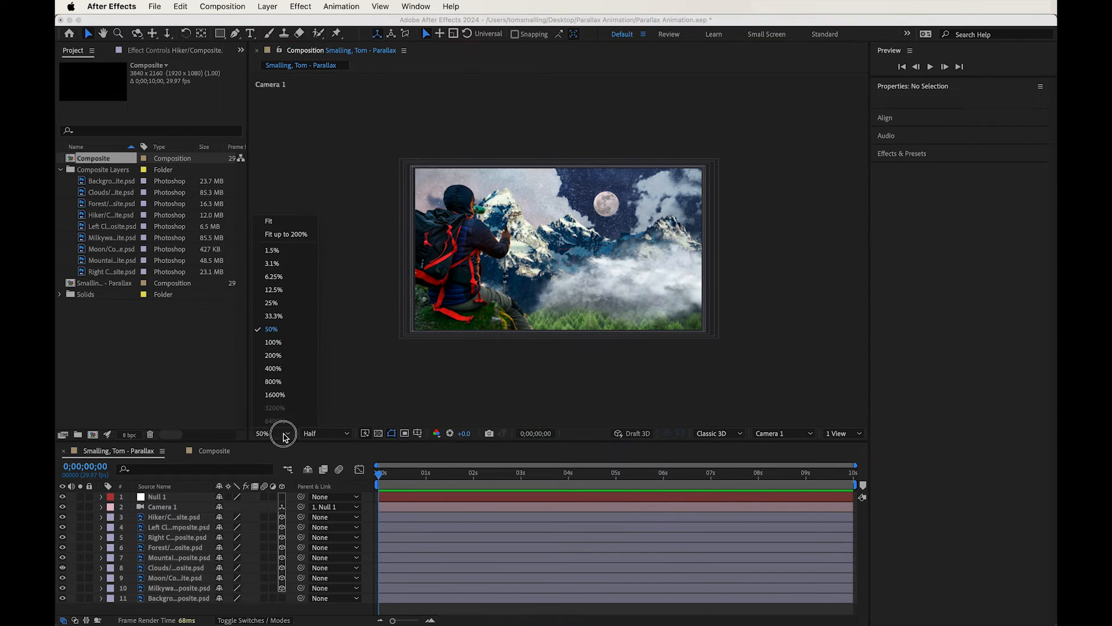
left_click(292, 342)
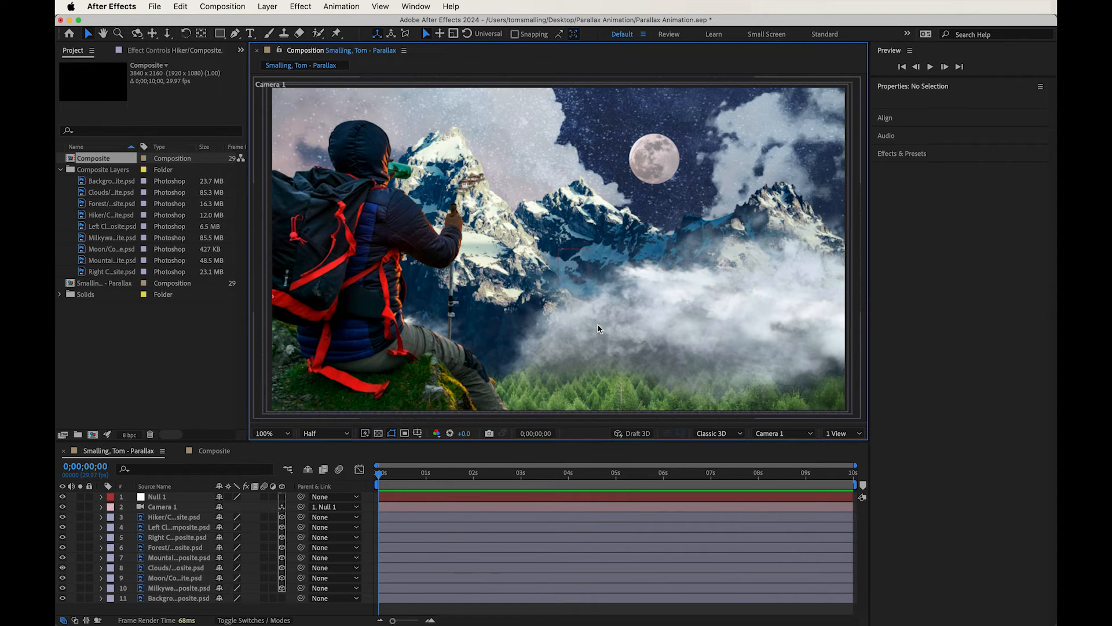
key("super+s")
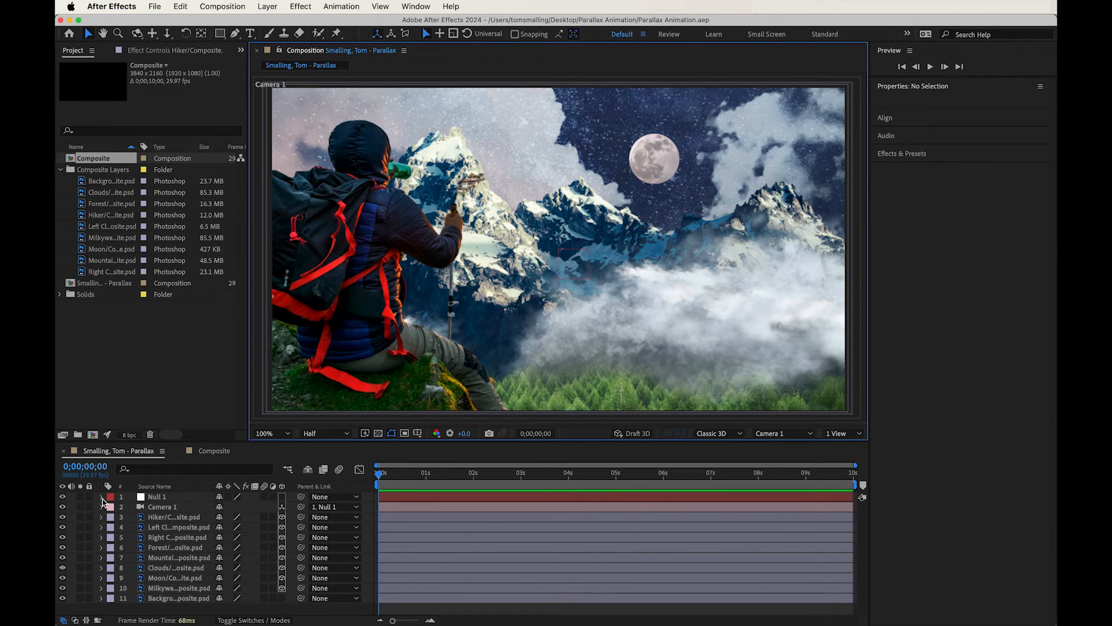
Add starting Position and Scale keyframes to Null 1 at 0;00;00;00 and show both properties together.
left_click(152, 498)
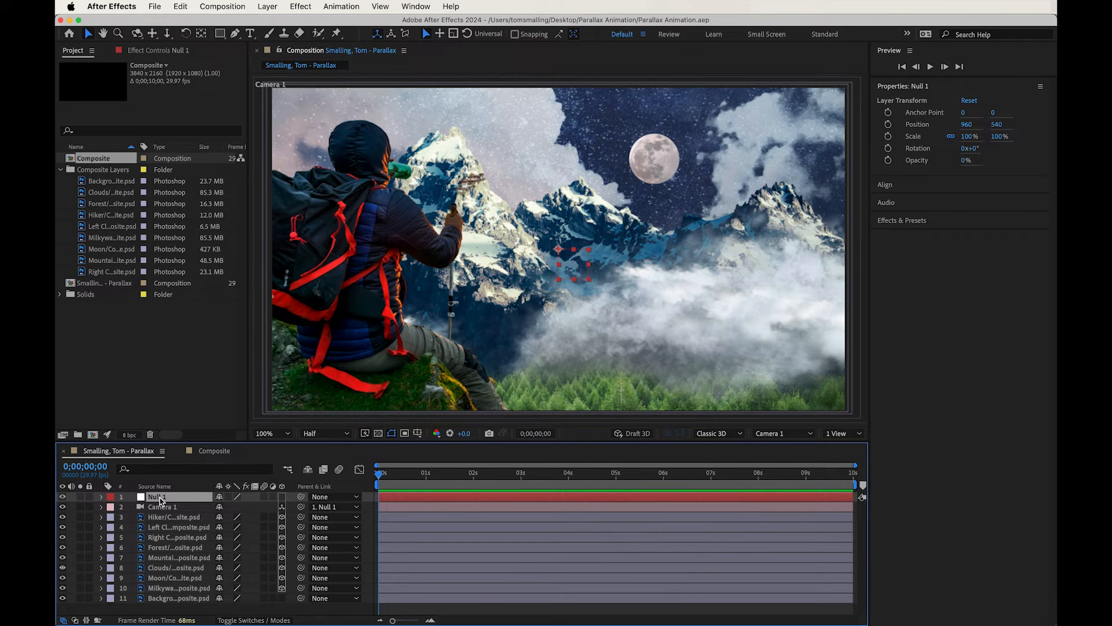
key("p")
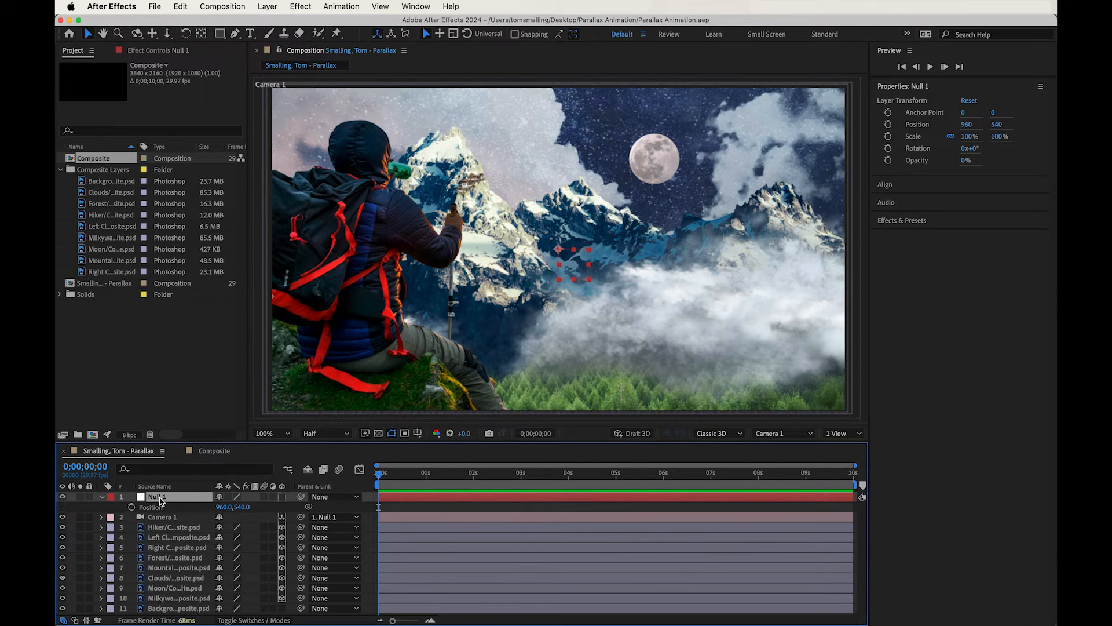
left_click(131, 507)
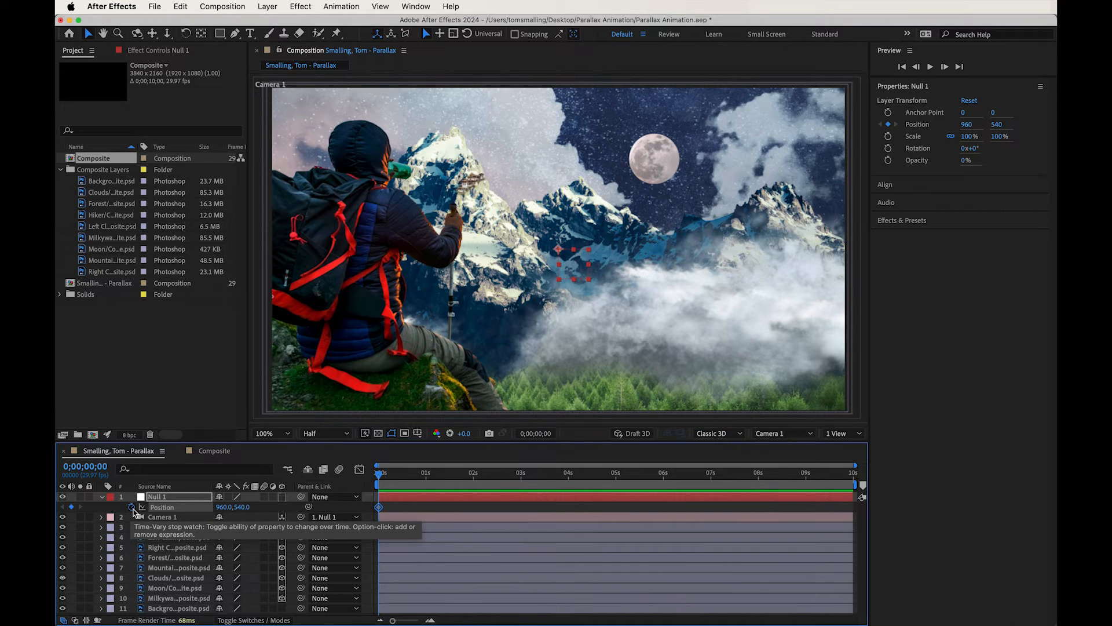
key("s")
left_click(132, 508)
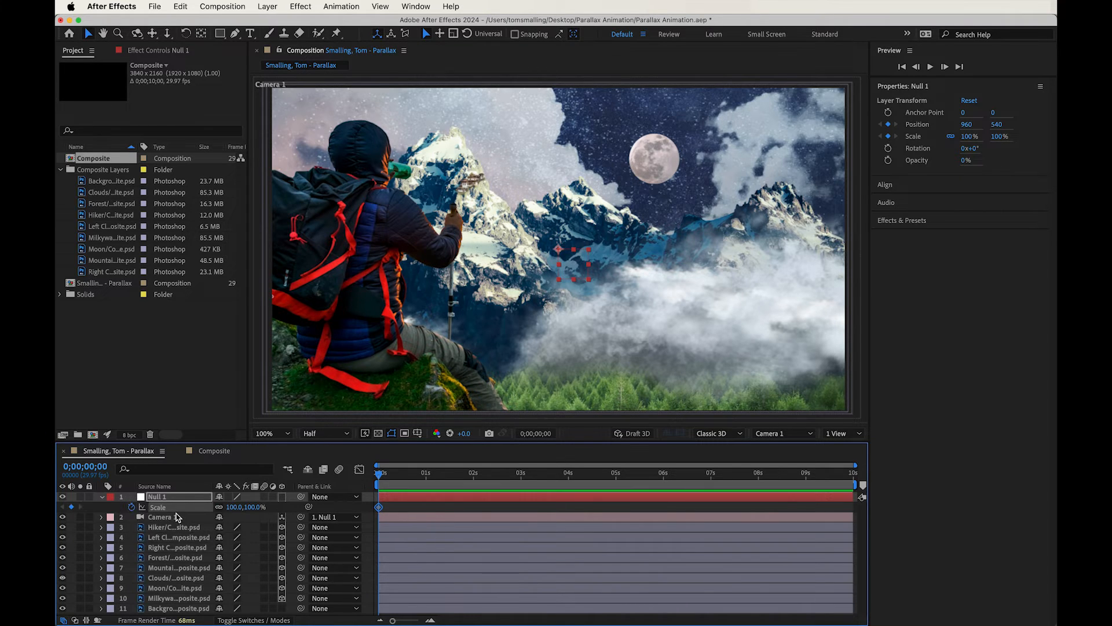
key("shift+p")
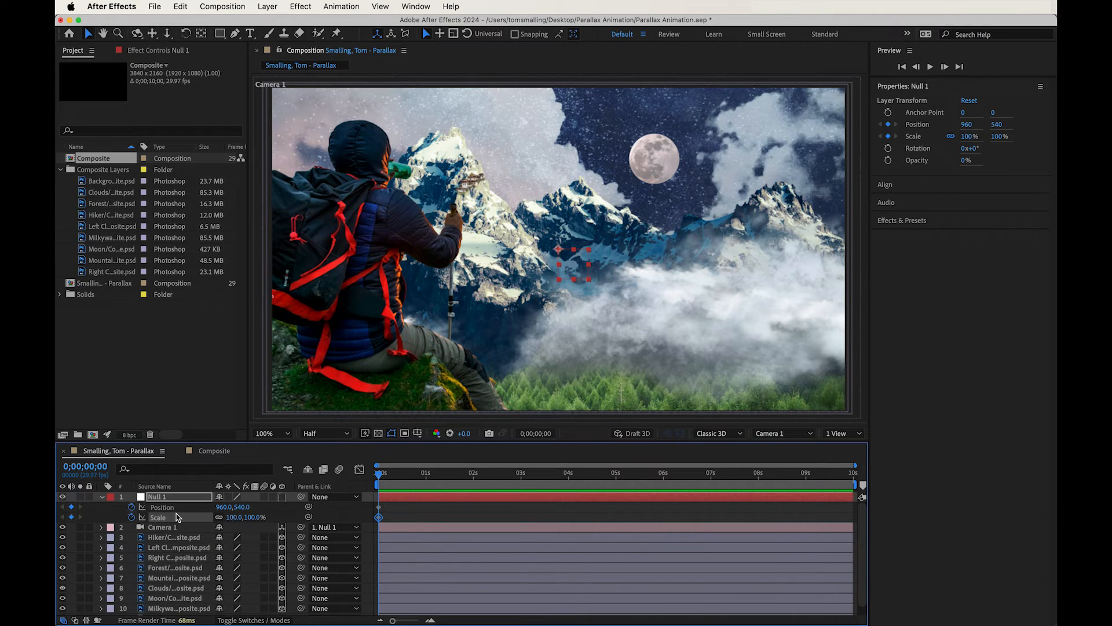
Add ending Position and Scale keyframes to Null 1 at 0;00;09;29, keeping the current values.
left_click(847, 479)
left_click(71, 507)
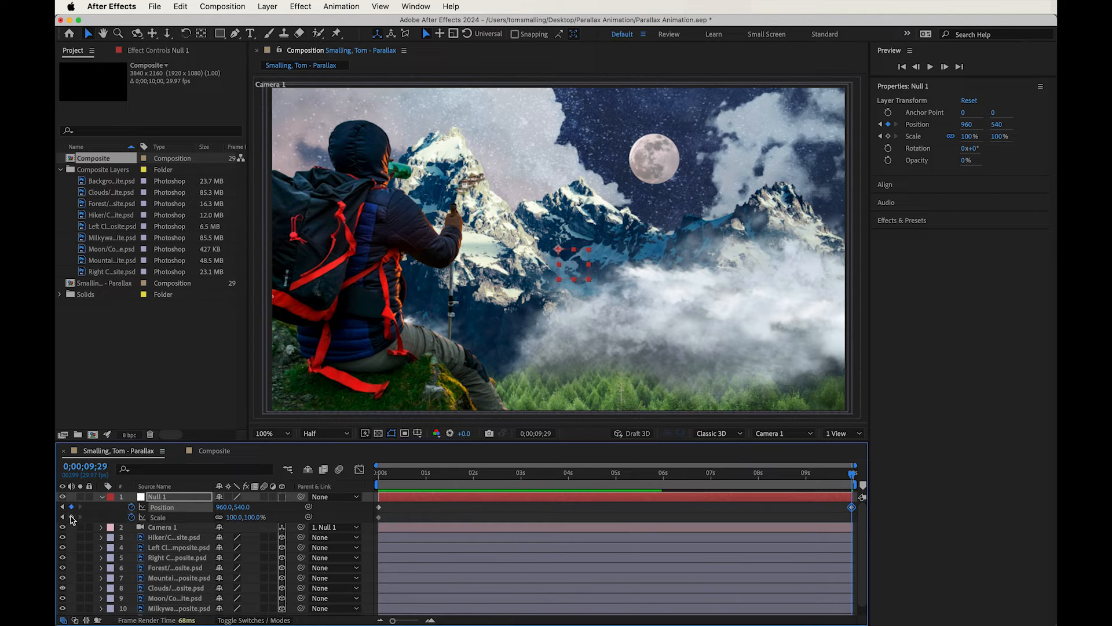
left_click(71, 517)
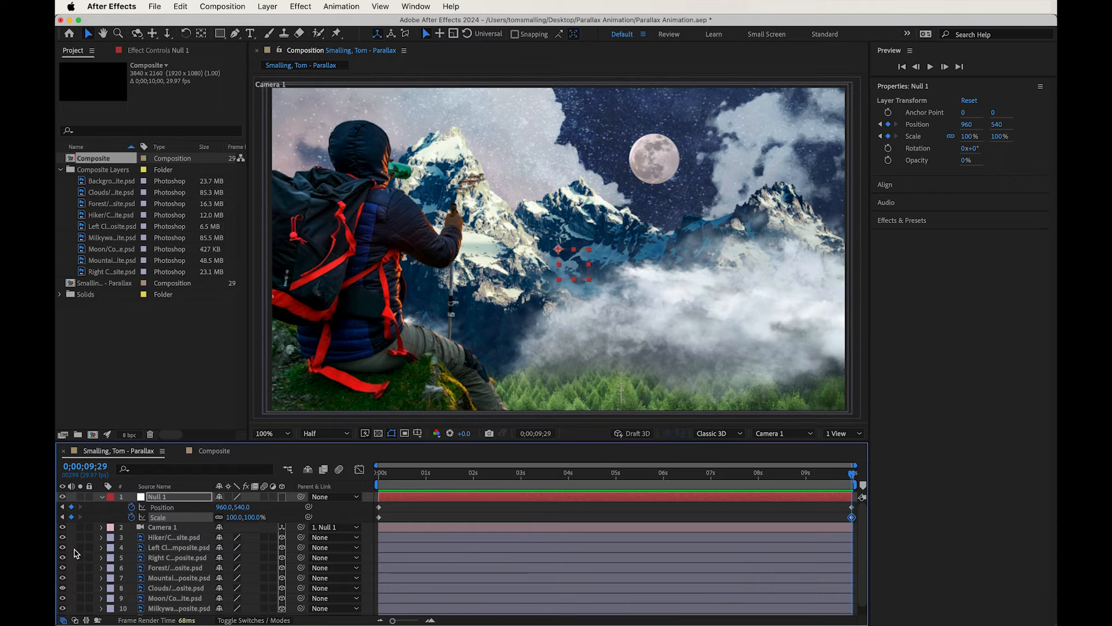
At Null 1's first keyframes, set its Position to 828, 267 and its Scale to 47% for a close-up start.
left_click(62, 506)
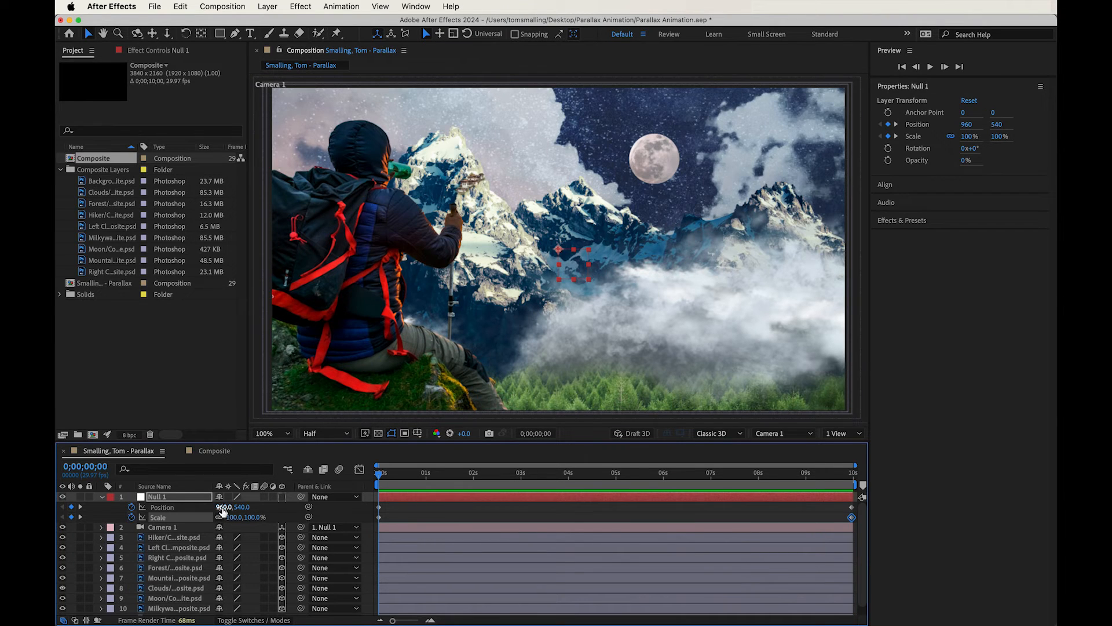
left_click(233, 517)
left_click(250, 517)
left_click_drag(240, 517, 150, 509)
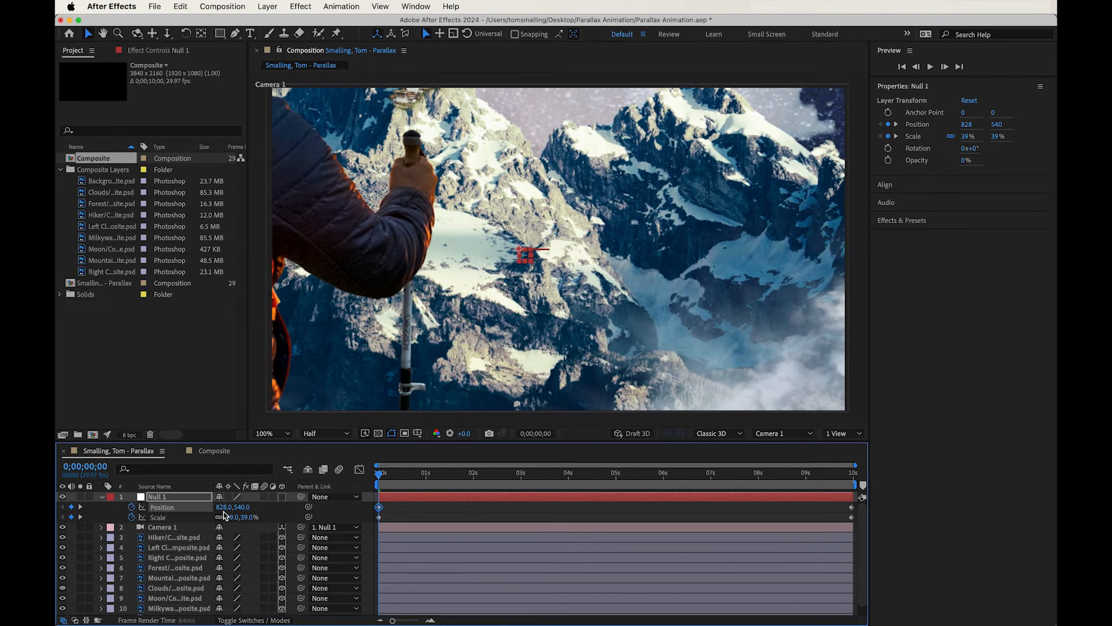
left_click_drag(243, 510, 72, 515)
left_click_drag(231, 517, 236, 517)
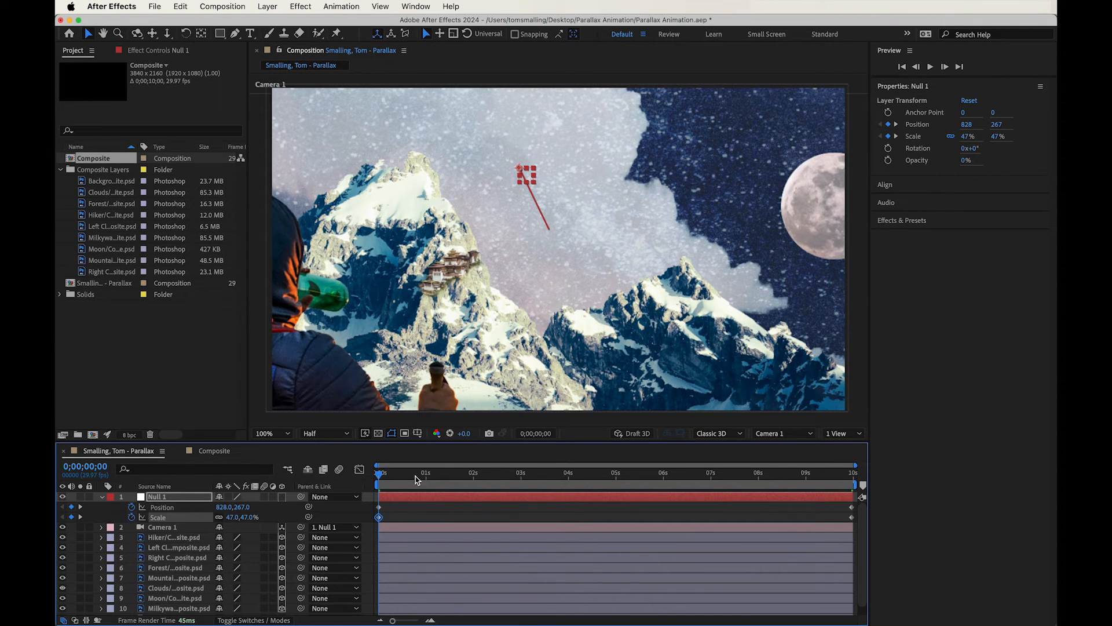
Keep the preview resolution at Half and play back the camera move to check the parallax zoom-out.
left_click(341, 432)
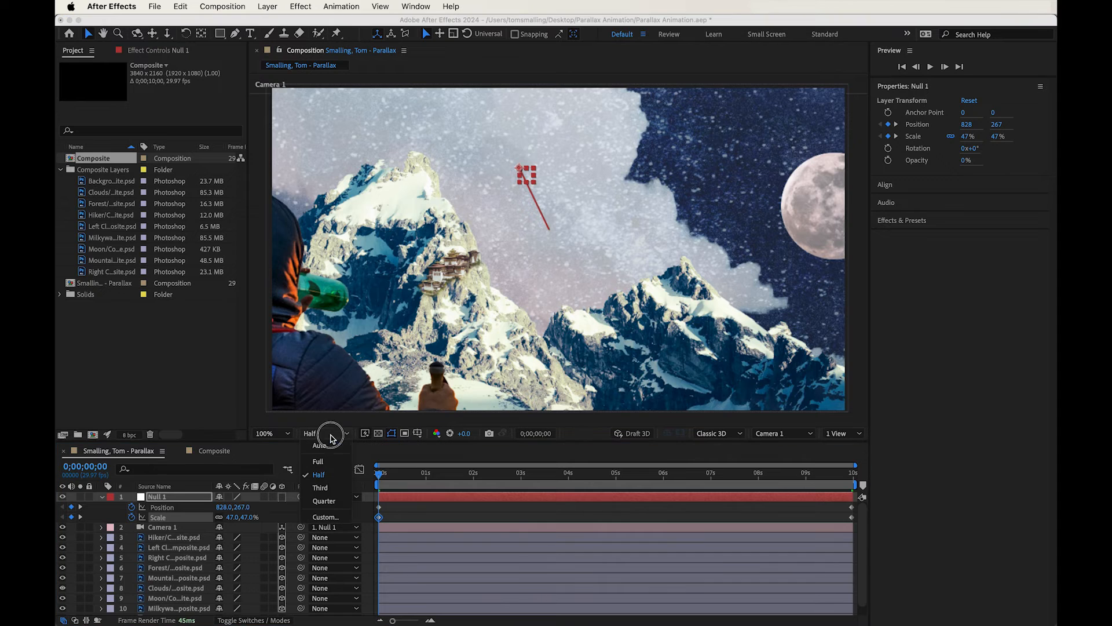
left_click(322, 471)
key("space")
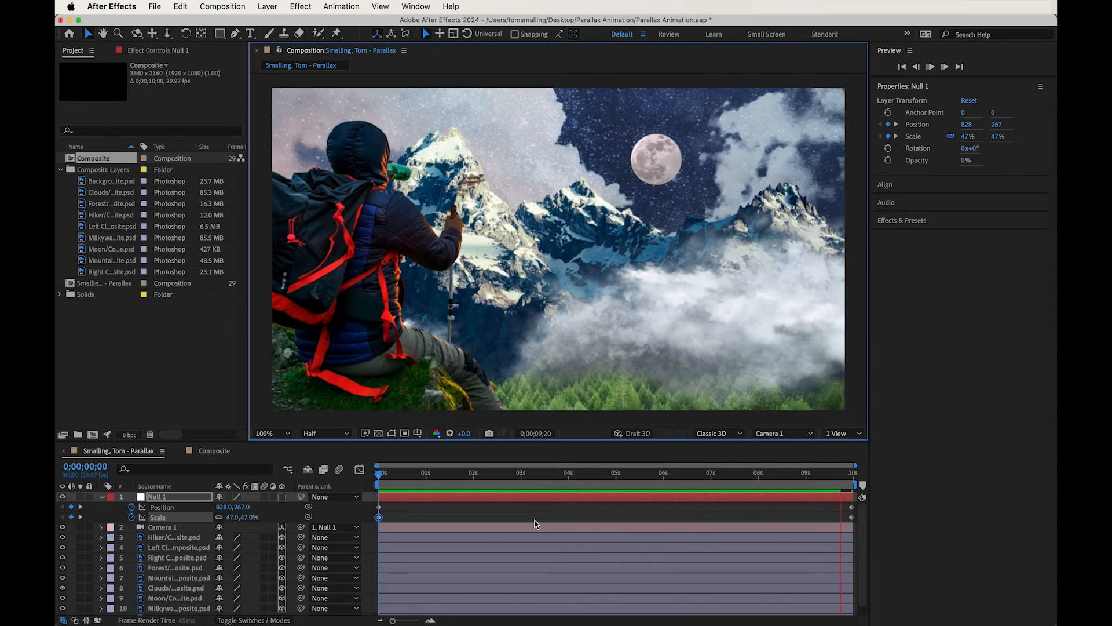
key("space")
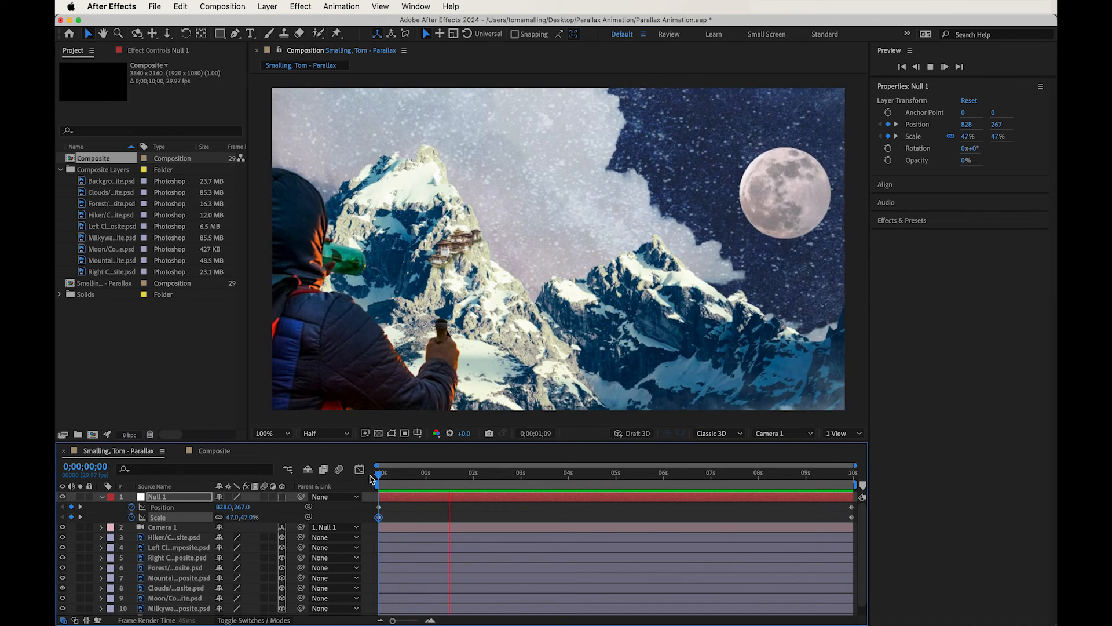
key("space")
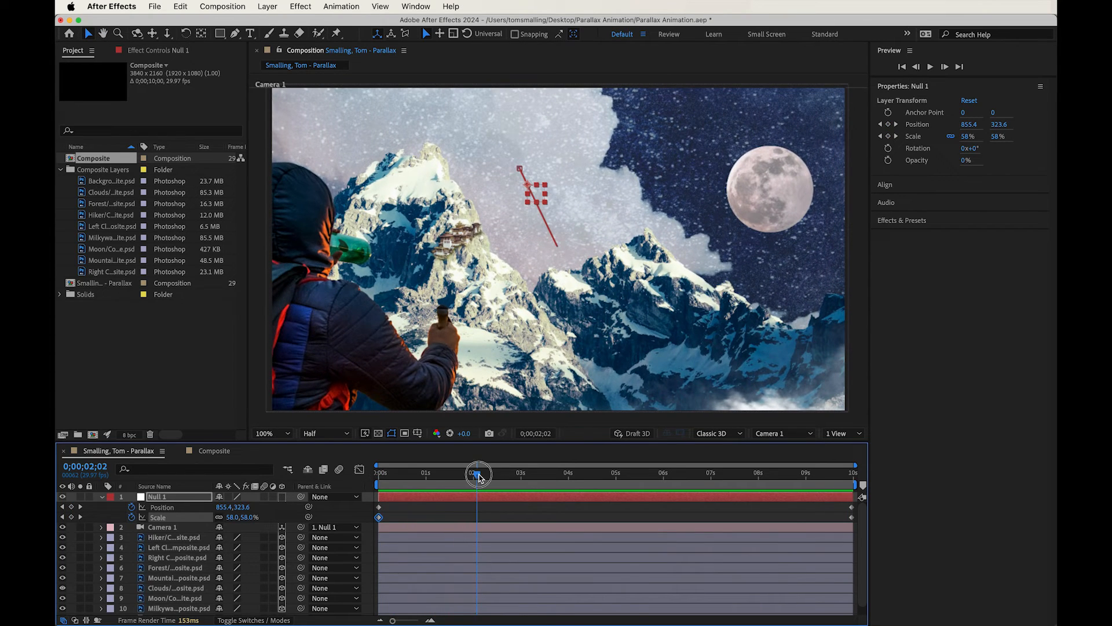
Add Position keyframes to the Clouds layer, one near the start of the timeline and one at 0;00;09;29.
left_click(163, 589)
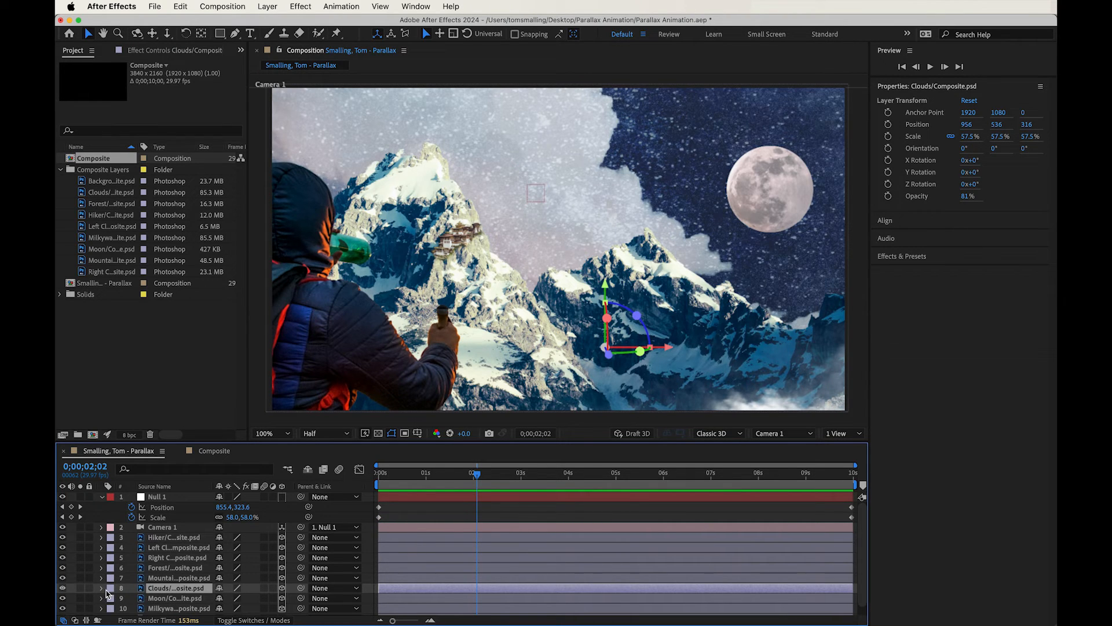
key("p")
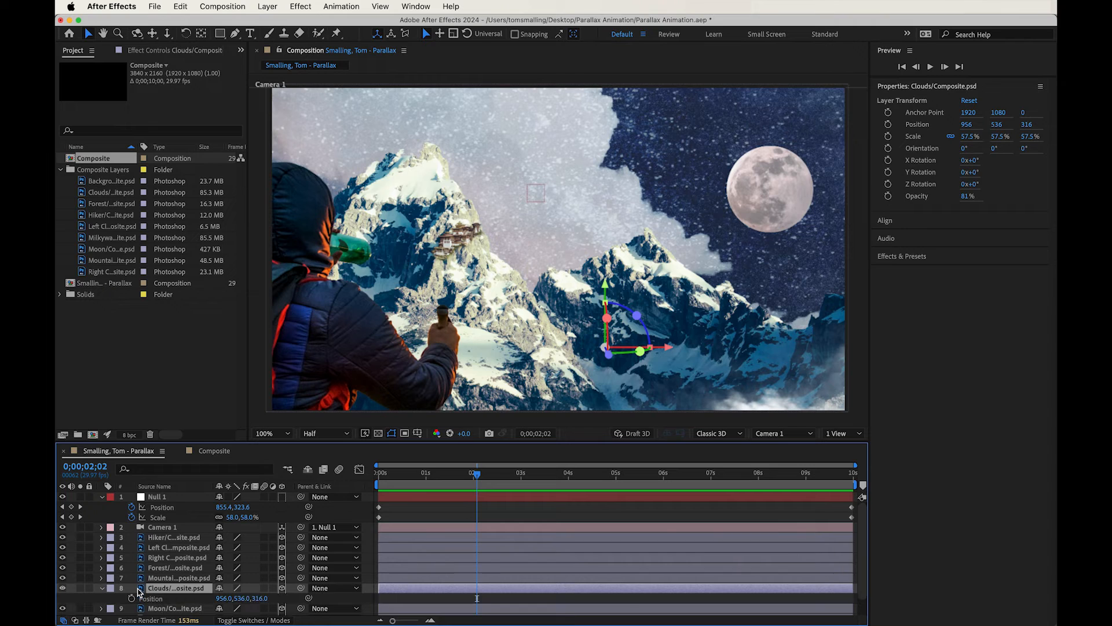
left_click(131, 598)
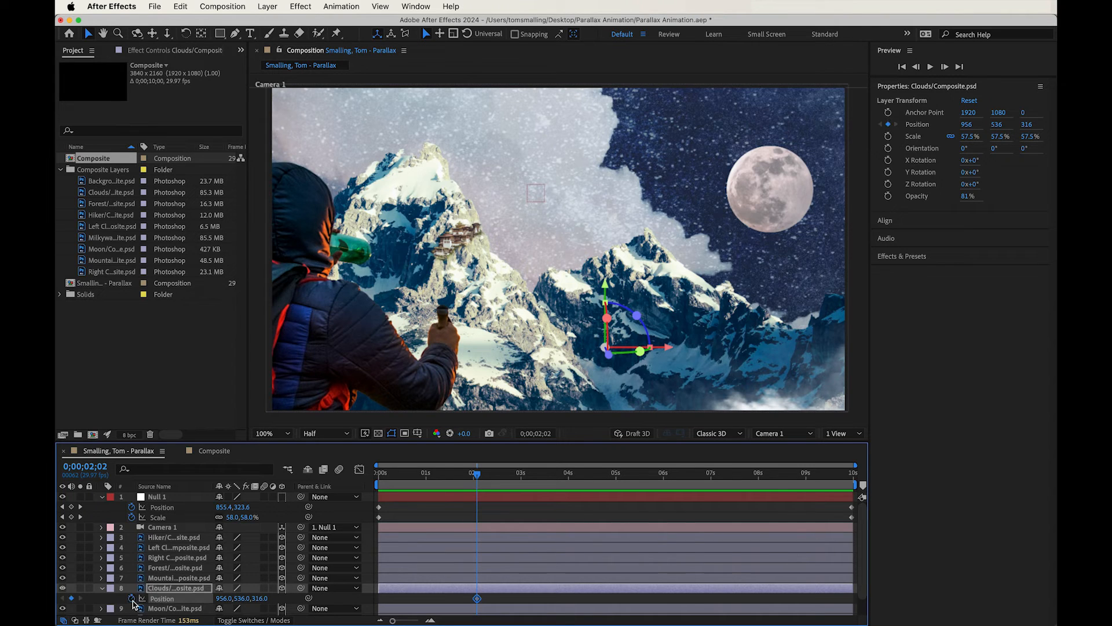
left_click_drag(478, 600, 380, 603)
key("End")
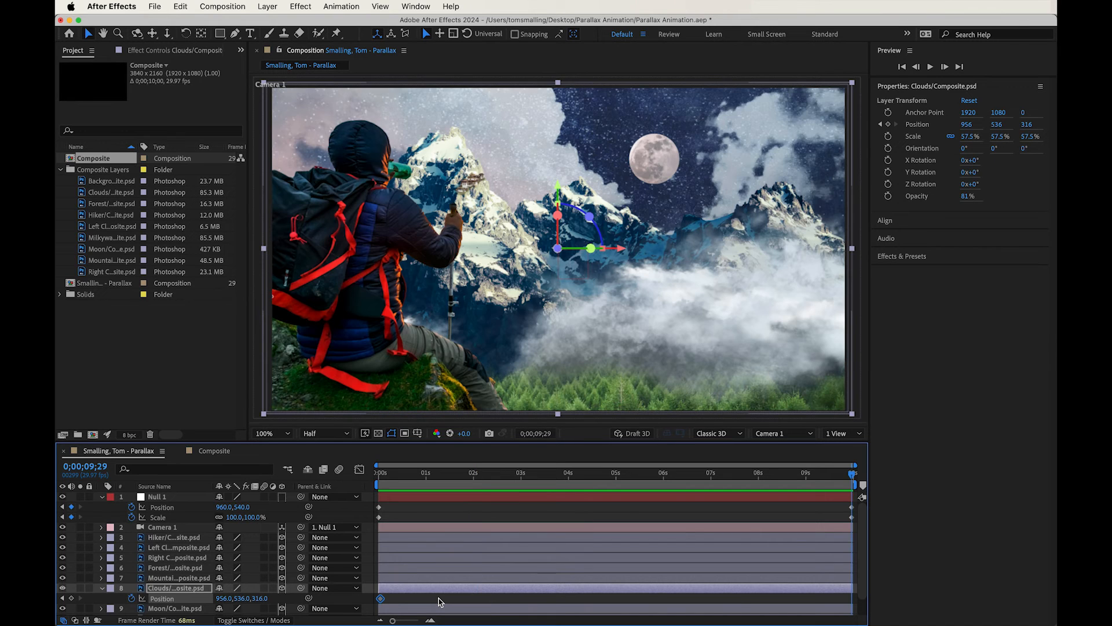
left_click(70, 599)
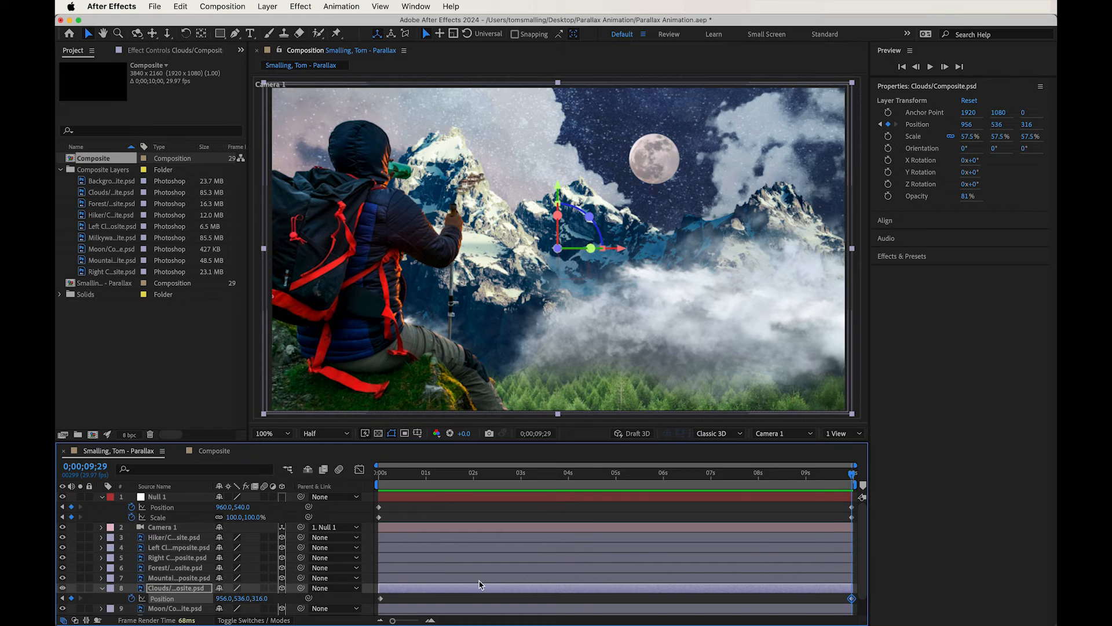
Set the Clouds layer's X position to 861 at its first keyframe and preview the cloud drift.
left_click(384, 475)
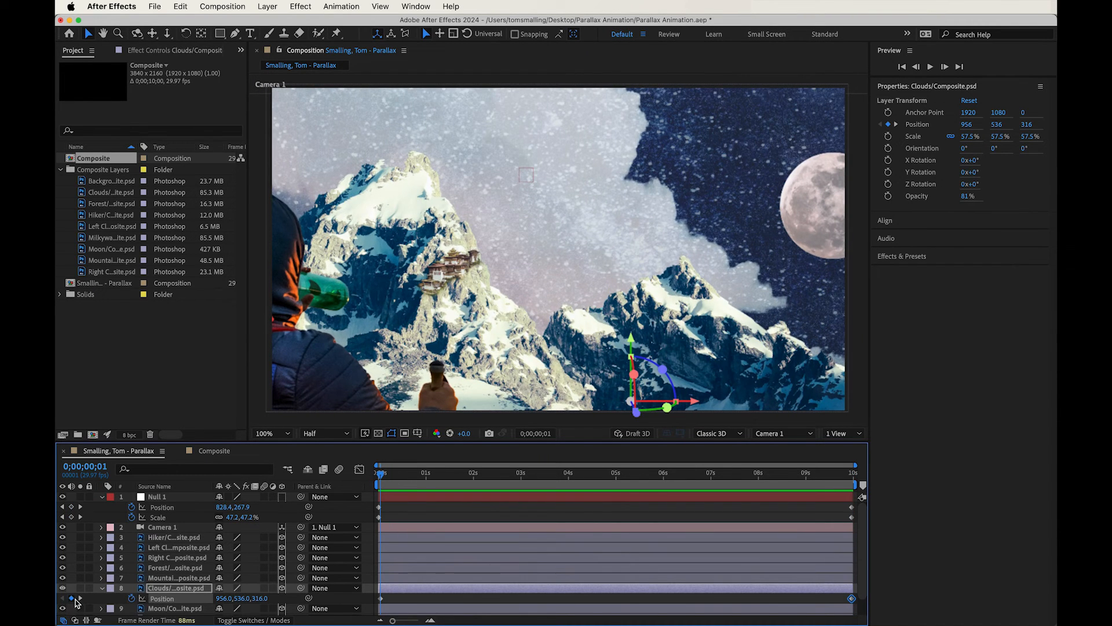
left_click_drag(228, 604, 166, 601)
key("space")
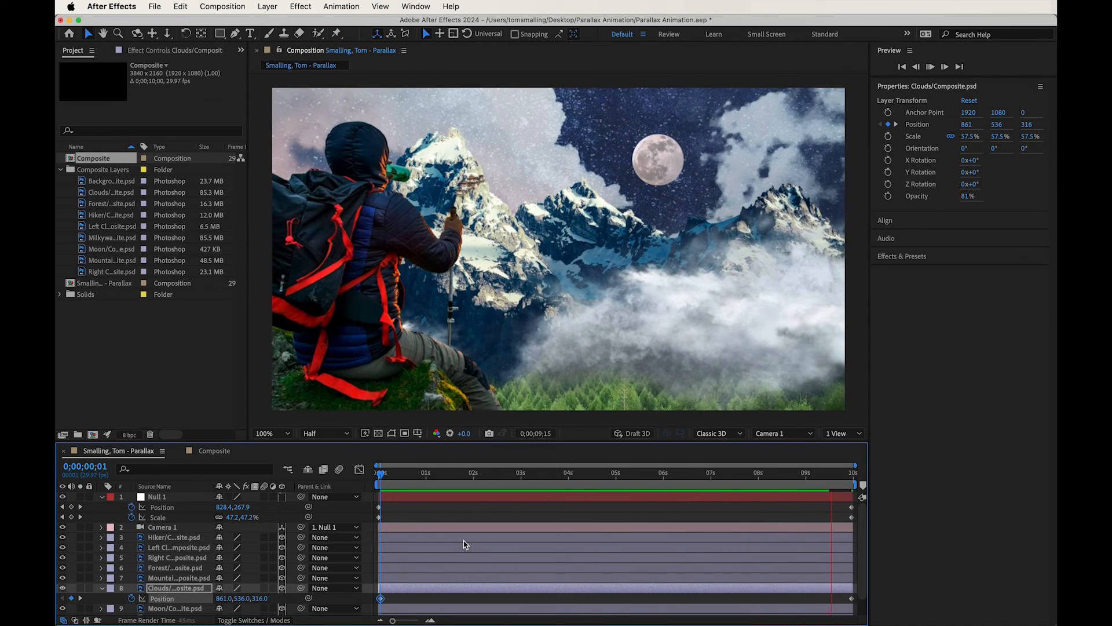
key("space")
left_click_drag(581, 477, 823, 477)
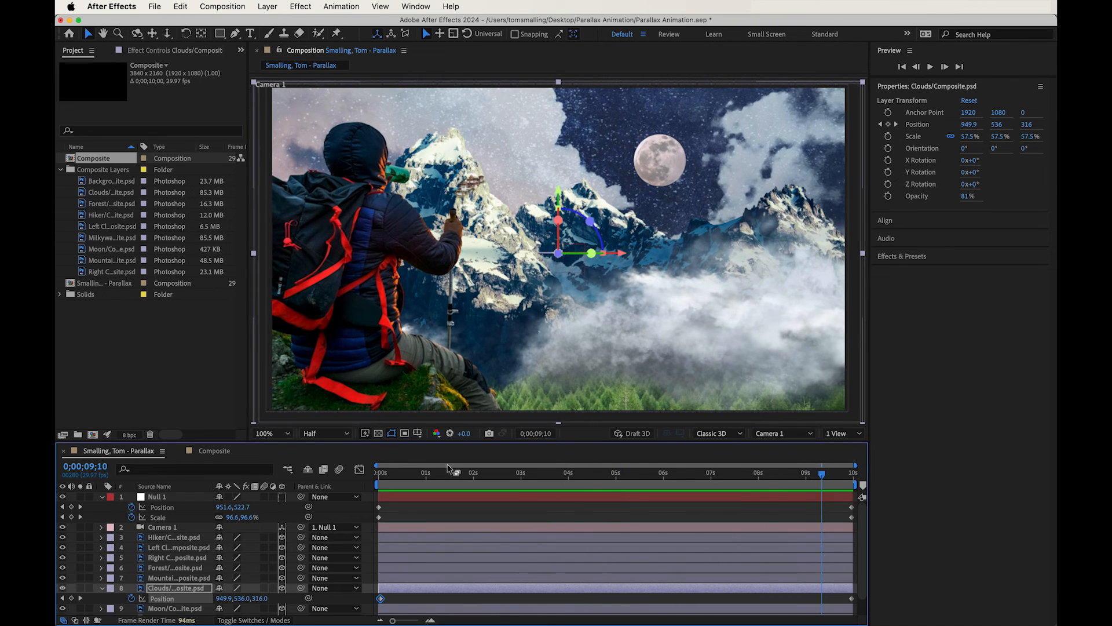
Add Position keyframes to the Right Cloud layer at 0;00;09;10, 0;00;00;00 and 0;00;09;29.
left_click(155, 559)
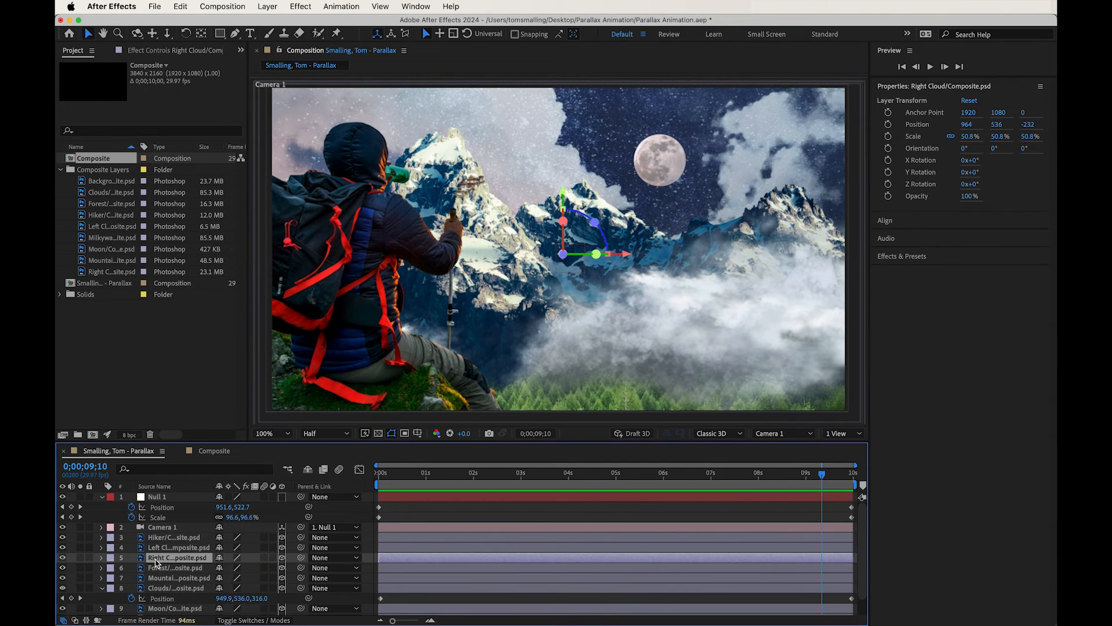
left_click(101, 558)
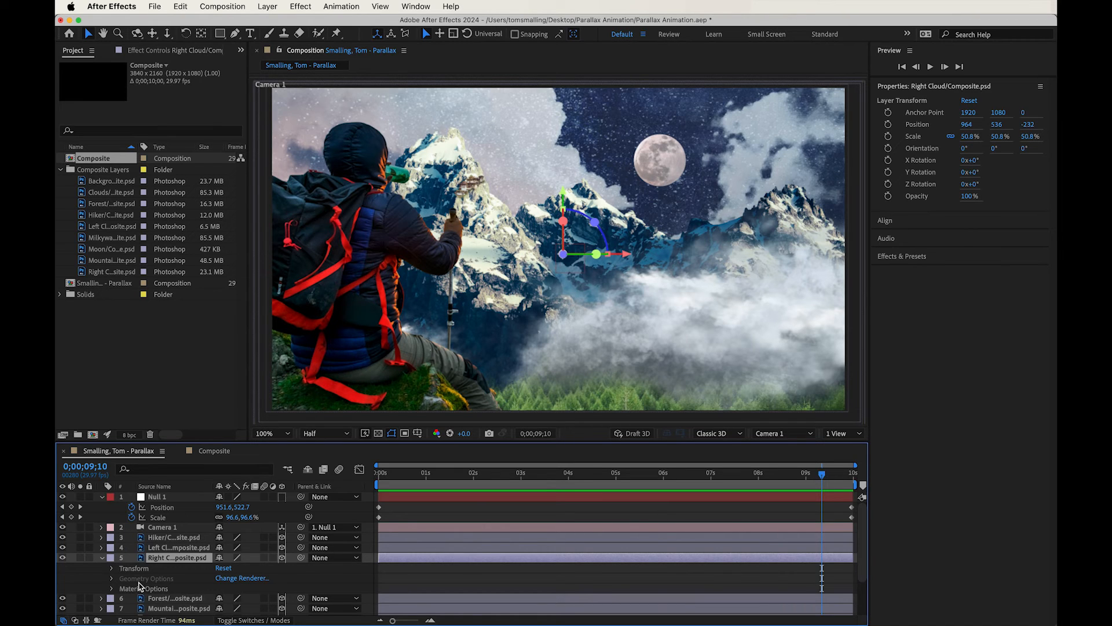
key("alt+shift+p")
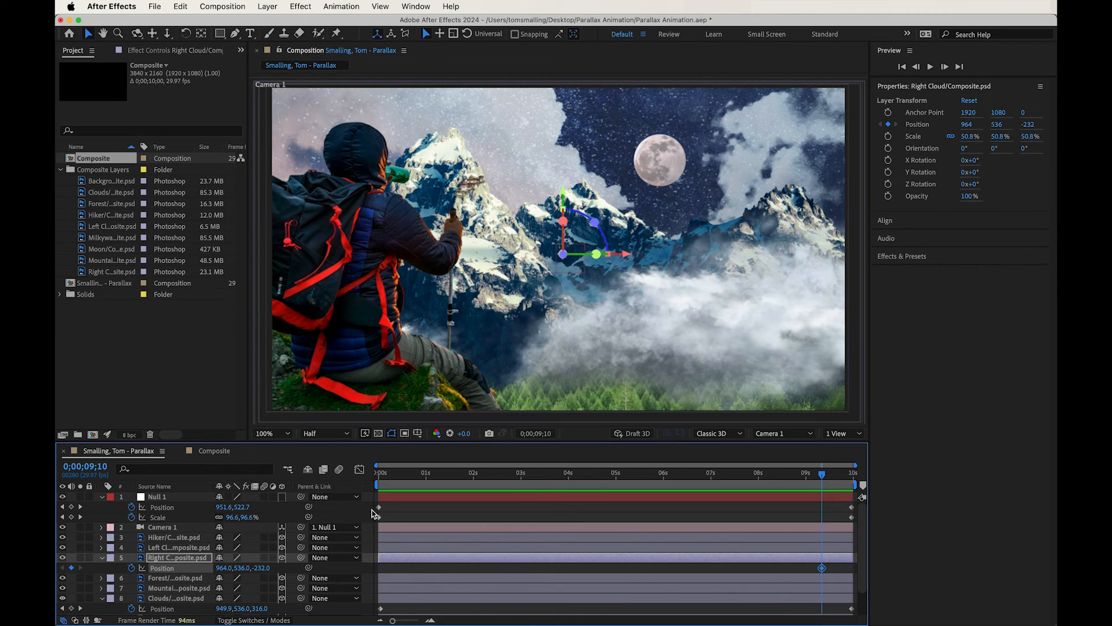
key("Home")
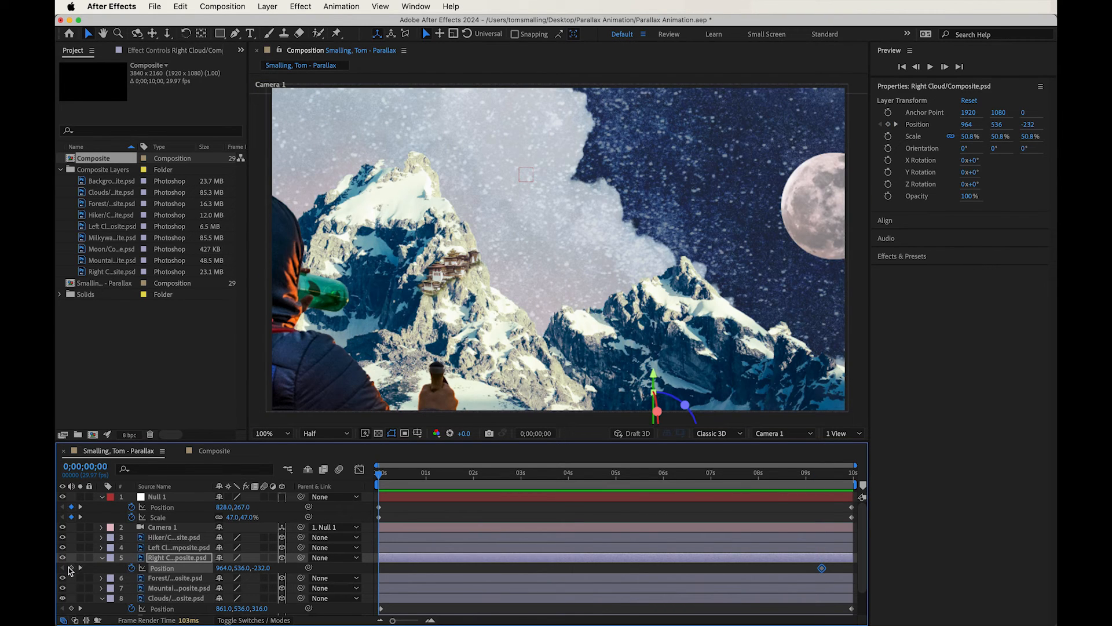
left_click(70, 568)
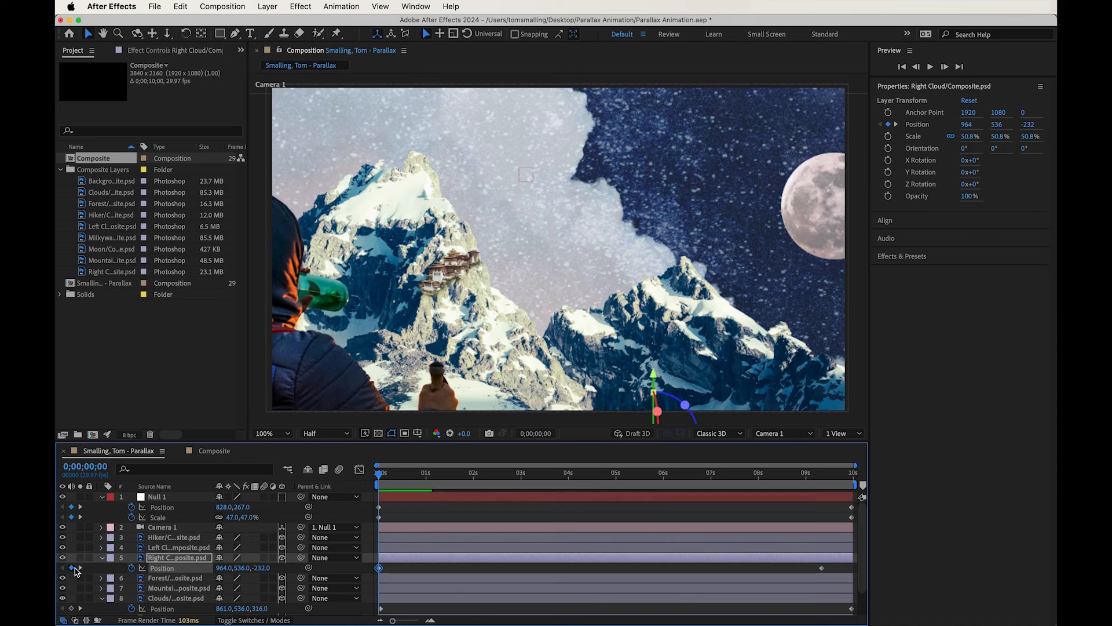
key("End")
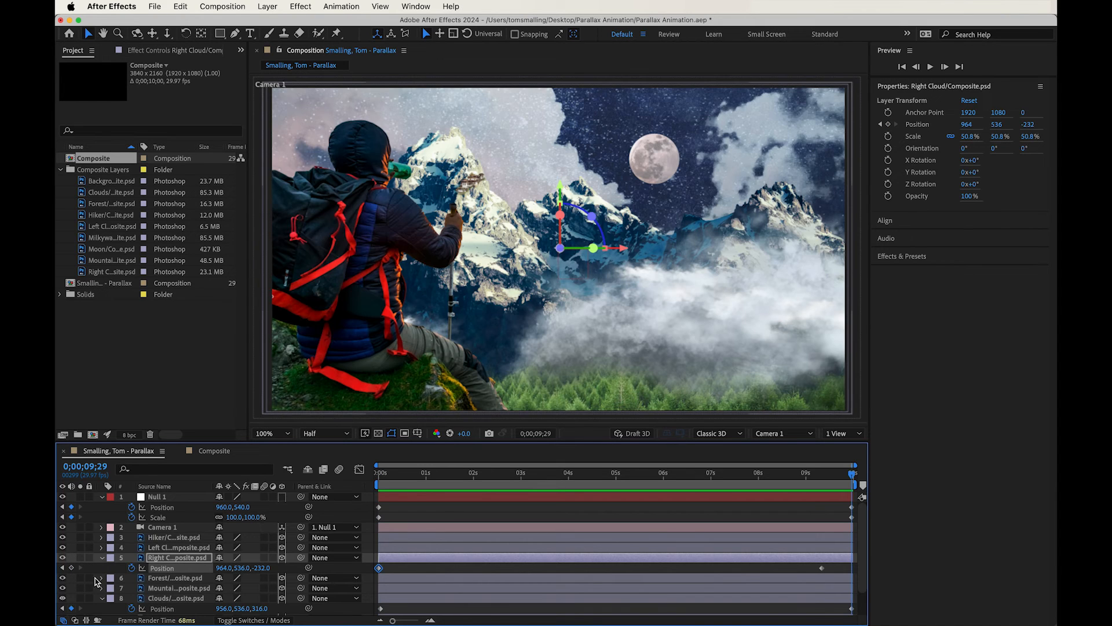
left_click(71, 568)
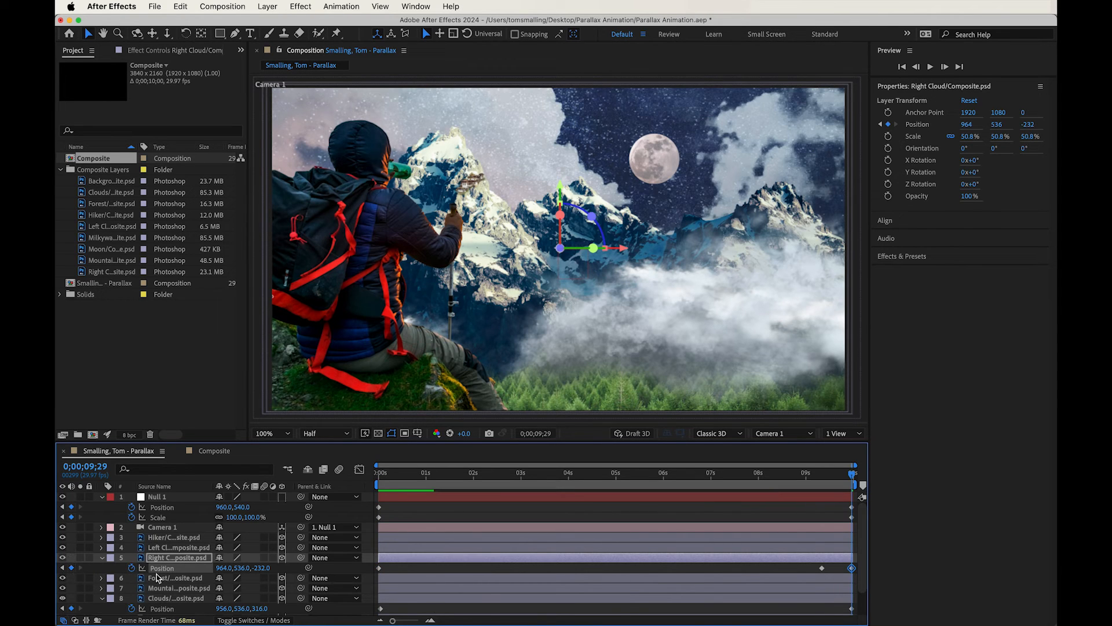
Delete the extra Position keyframe at 0;00;09;10 on the Right Cloud layer, keeping only the first and last keyframes.
left_click(823, 568)
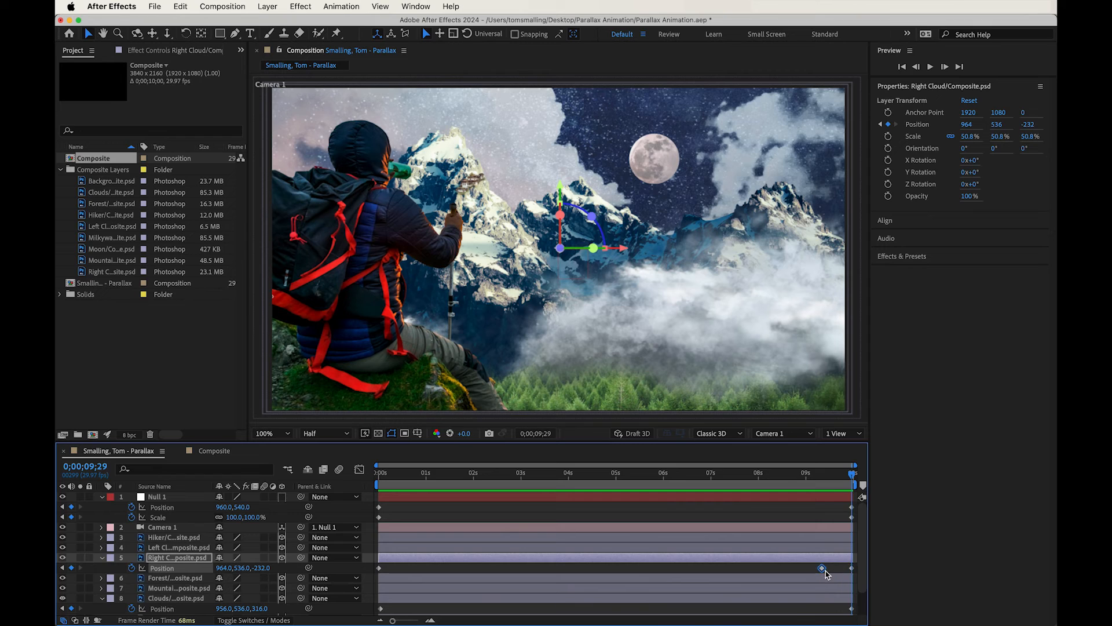
key("Delete")
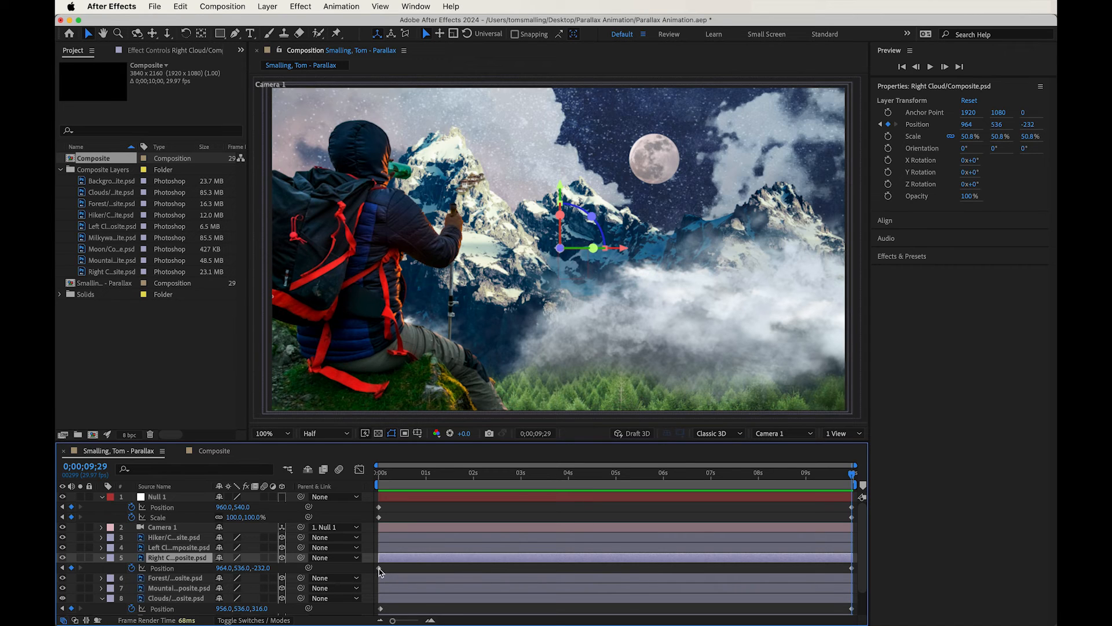
mouse_move(380, 570)
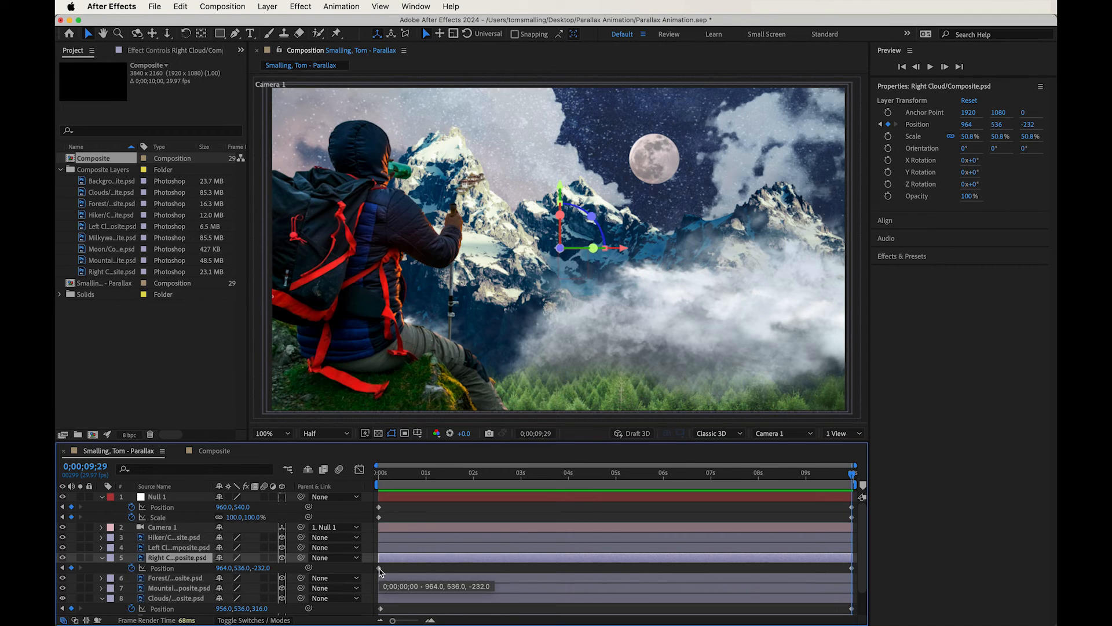
left_click_drag(567, 475, 860, 487)
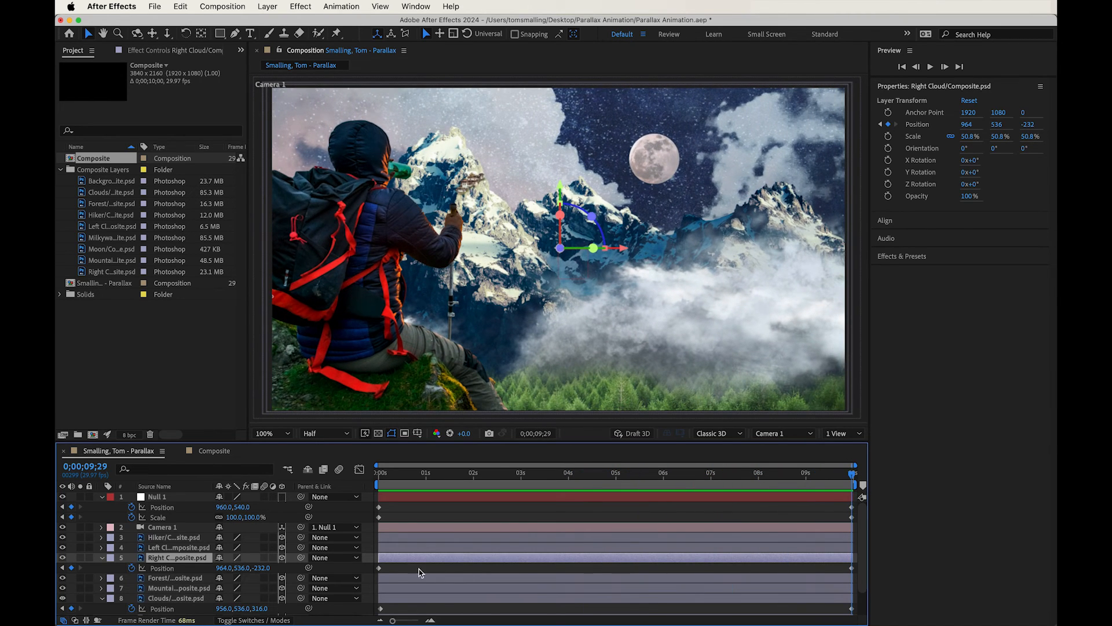
Set the Right Cloud layer's X position to 1045 at its 0;00;00;00 keyframe and preview the drift.
left_click(379, 568)
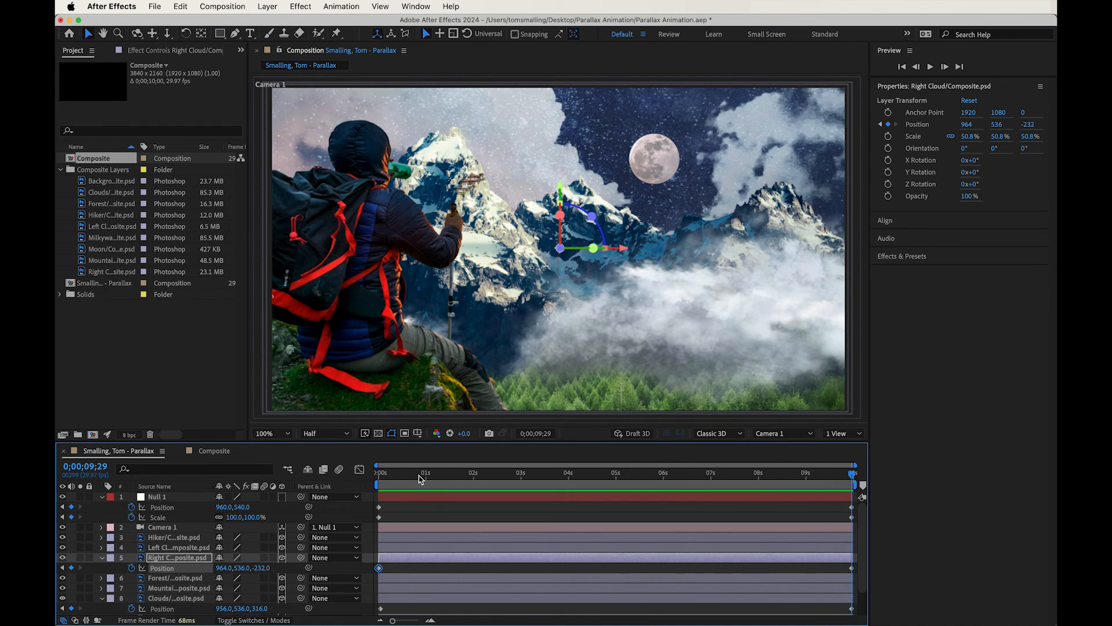
left_click(380, 474)
left_click(224, 568)
left_click_drag(225, 568, 271, 568)
left_click_drag(462, 474, 366, 477)
key("space")
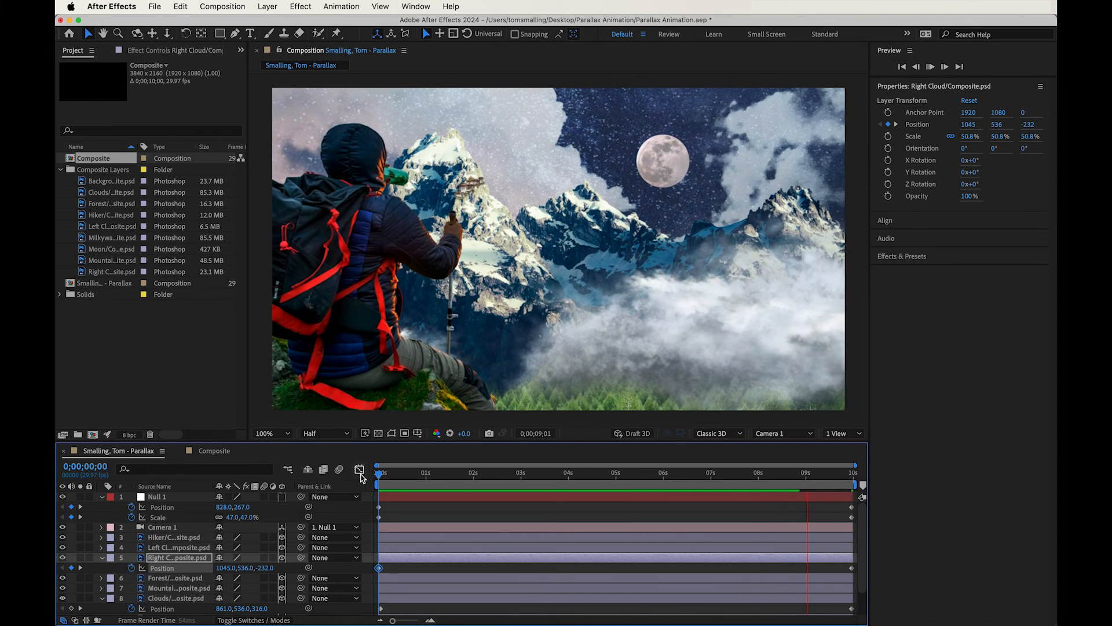
key("space")
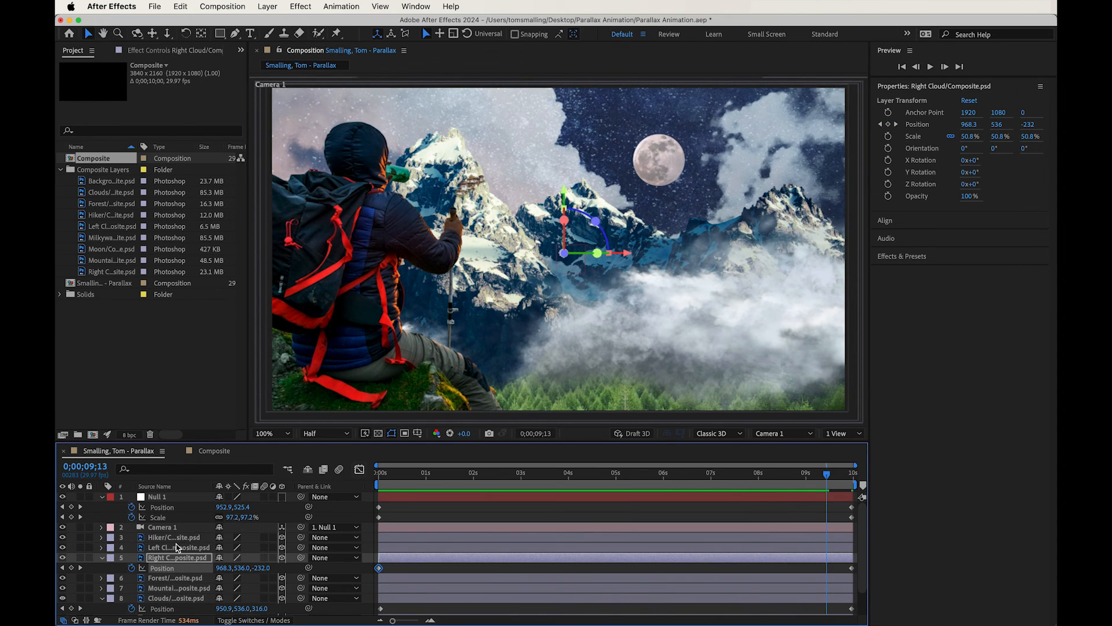
Add Position keyframes to the Left Cloud layer at 0;00;00;00 and 0;00;09;29.
left_click(167, 548)
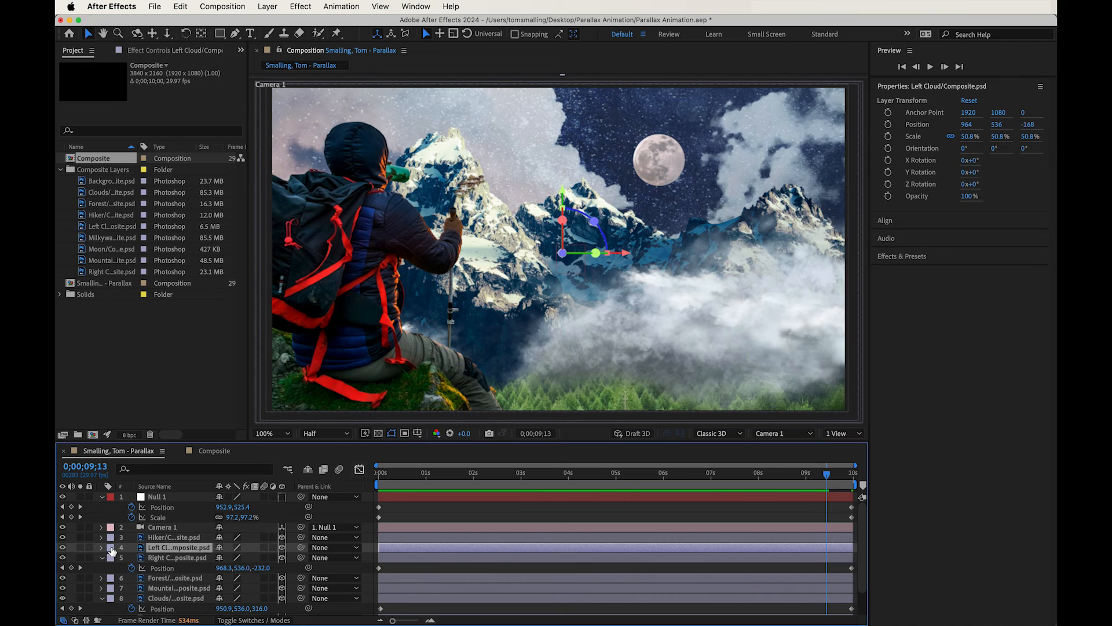
key("p")
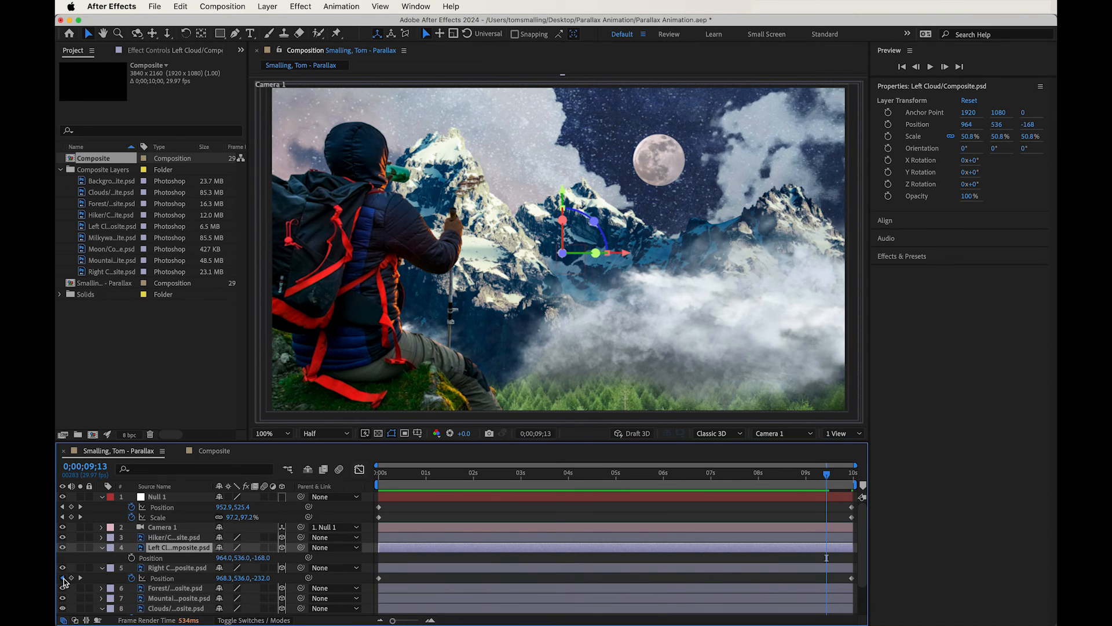
key("Home")
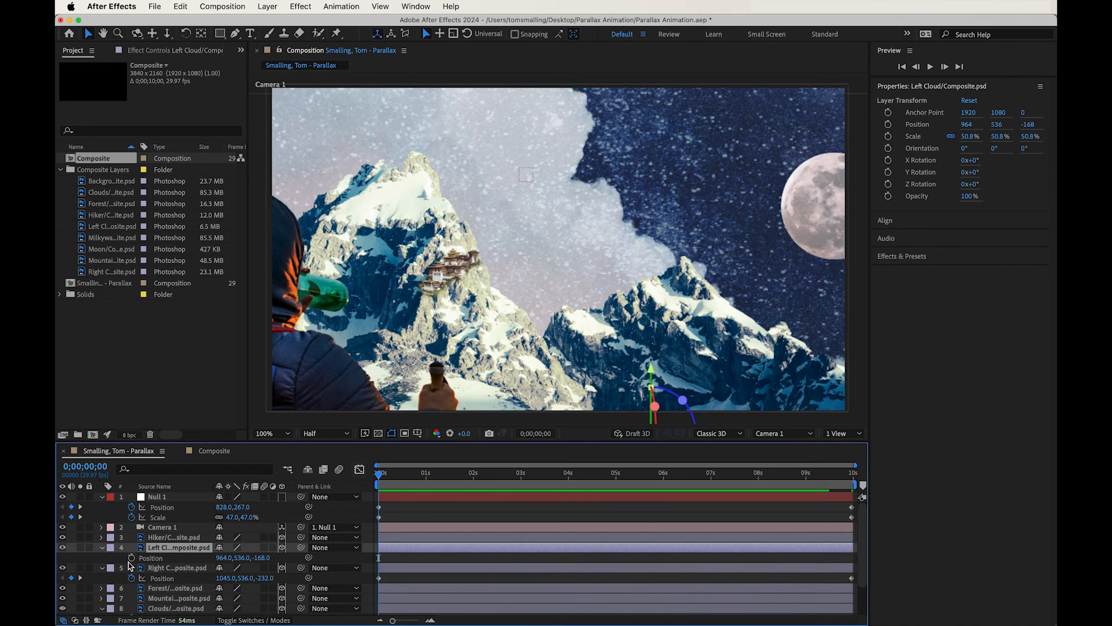
left_click(132, 558)
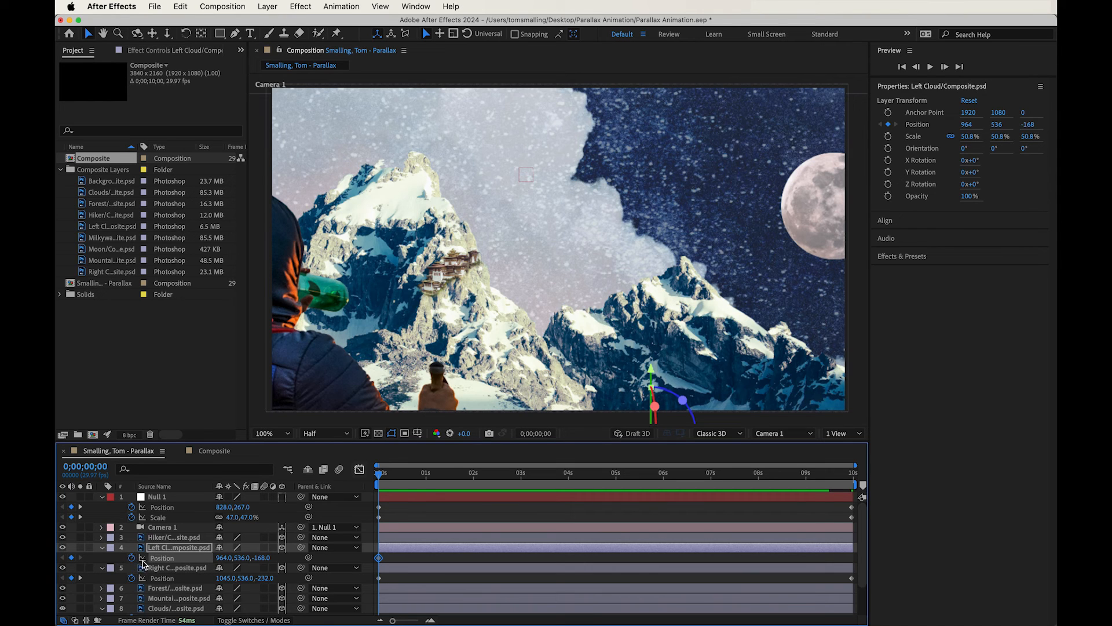
left_click(81, 577)
left_click(72, 558)
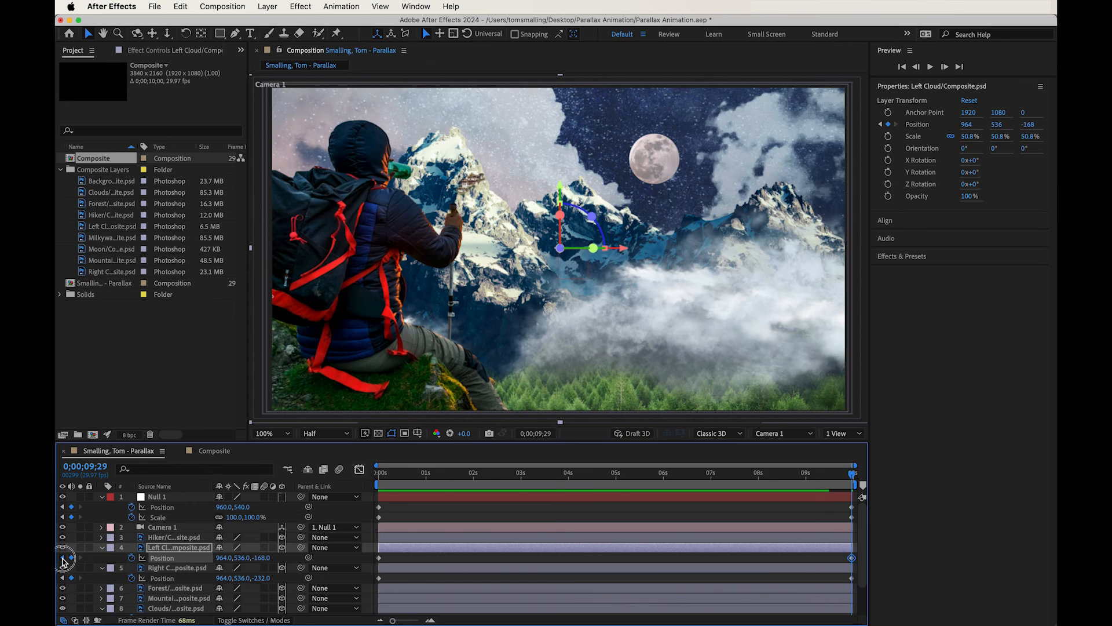
Set the Left Cloud layer's X position to 996 at its first keyframe and save the project.
left_click(62, 557)
mouse_move(226, 557)
left_mouse_down()
mouse_move(239, 559)
mouse_move(188, 559)
mouse_move(245, 560)
left_mouse_up()
key("super+s")
Play back the parallax animation to check the zoom-out together with all the drifting cloud layers.
key("space")
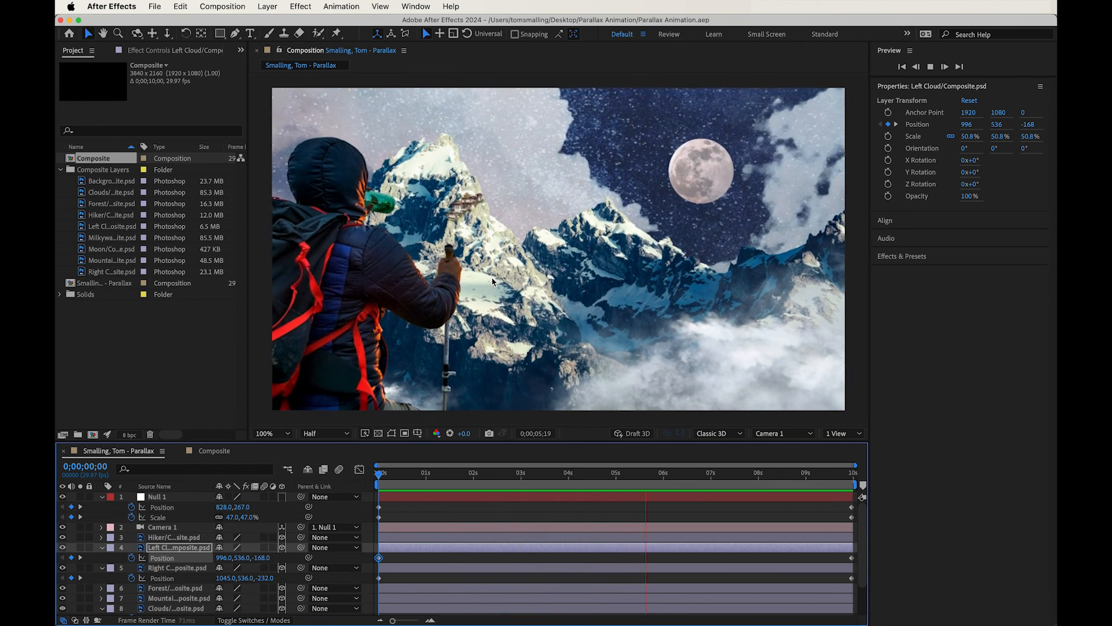
key("space")
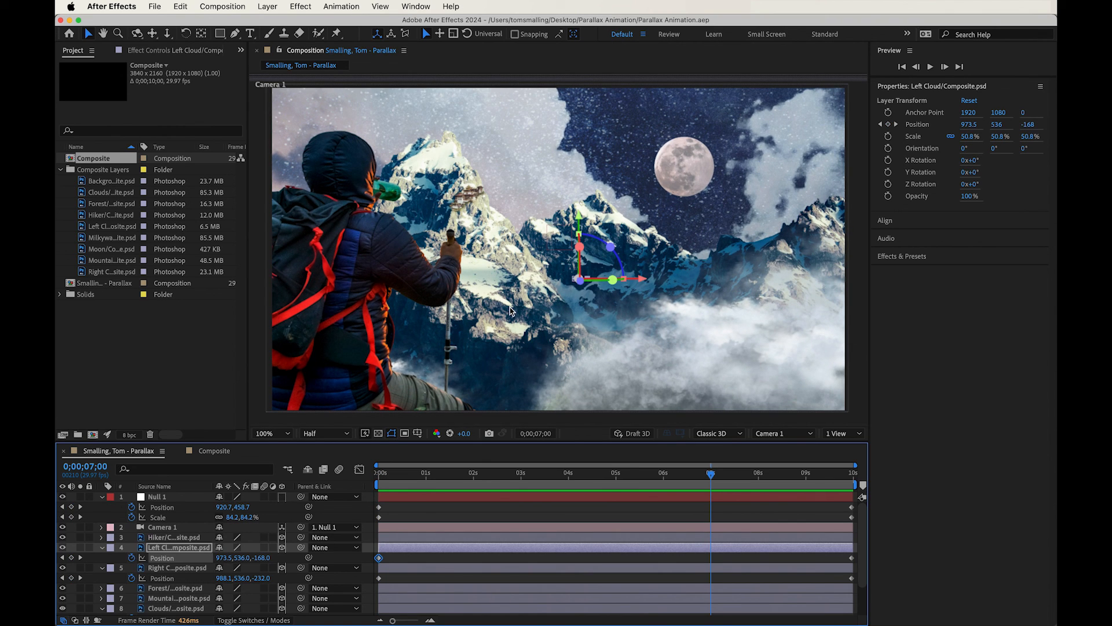
Add the parallax composition to the render queue and render it as an H.264 MP4 under the suggested file name.
left_click(154, 7)
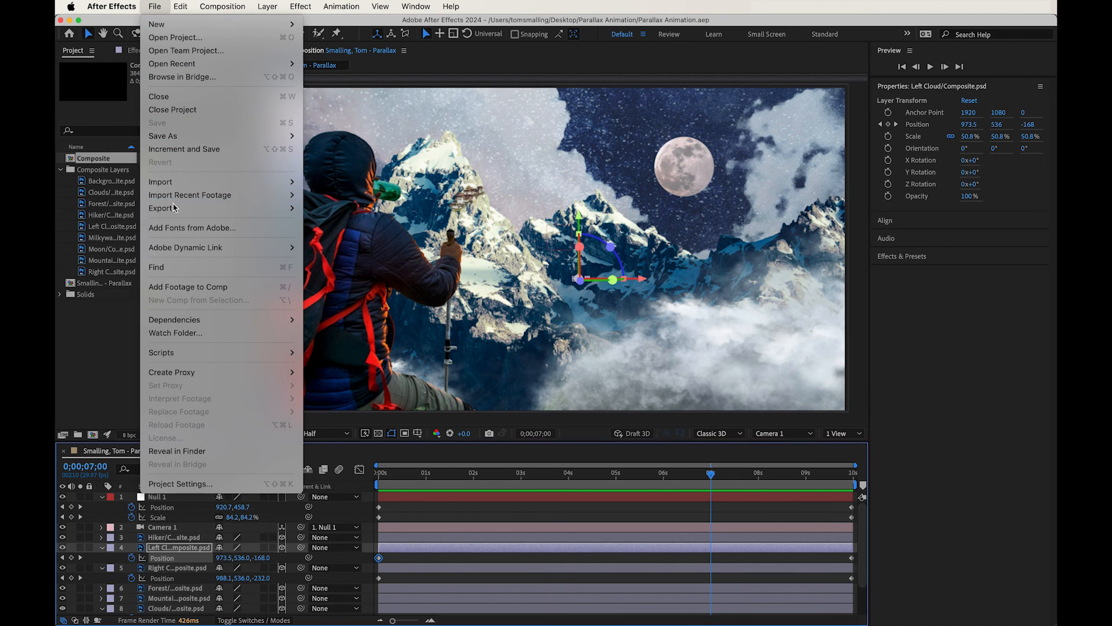
mouse_move(173, 210)
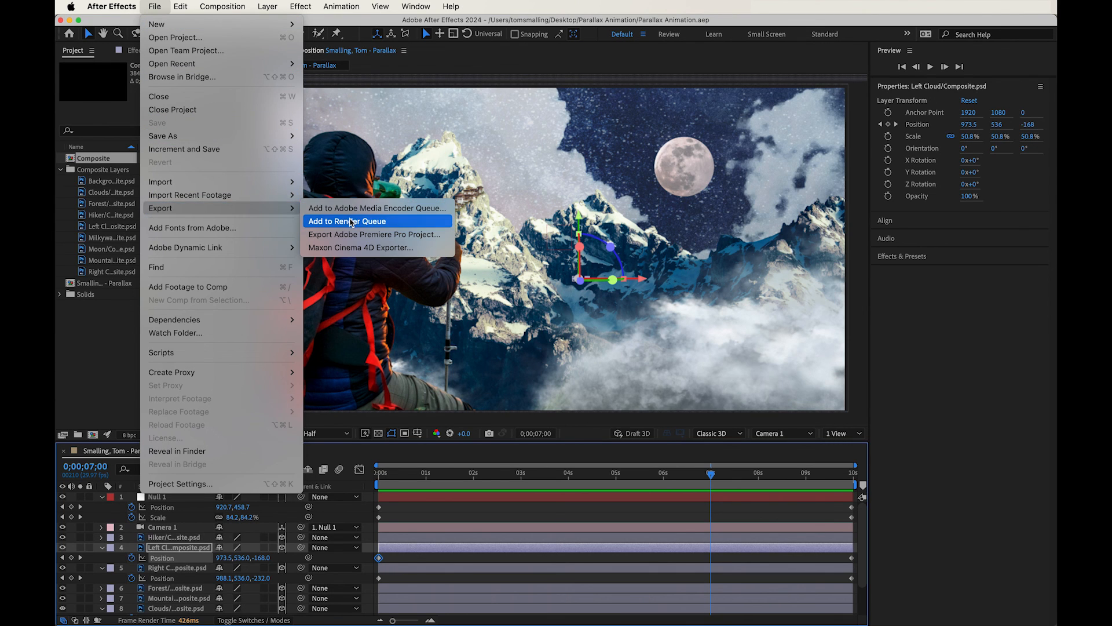
left_click(352, 221)
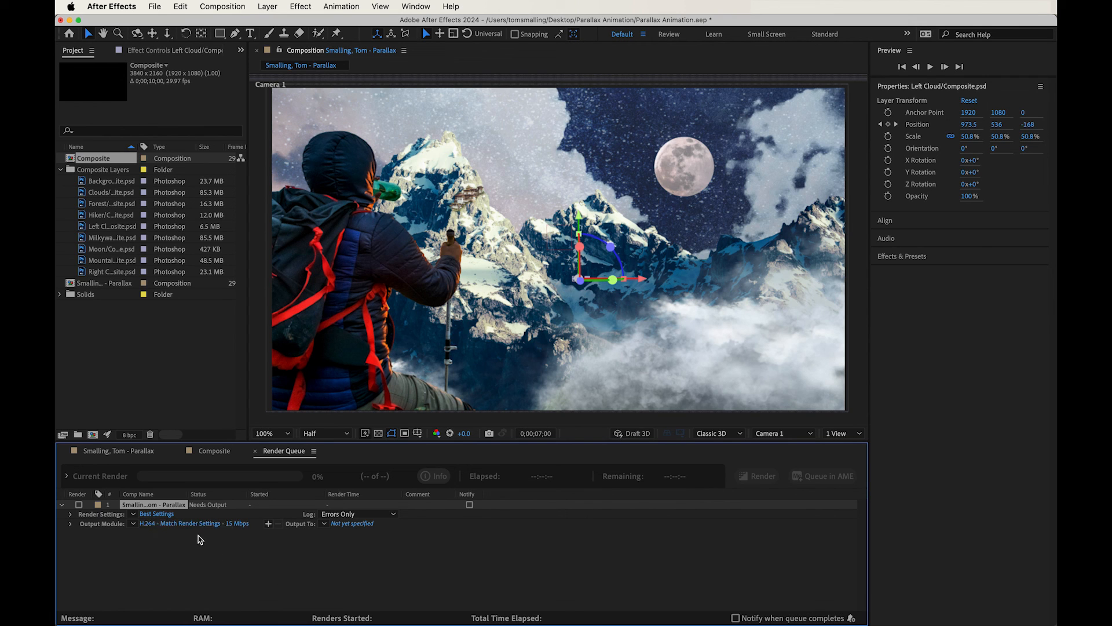
left_click(360, 525)
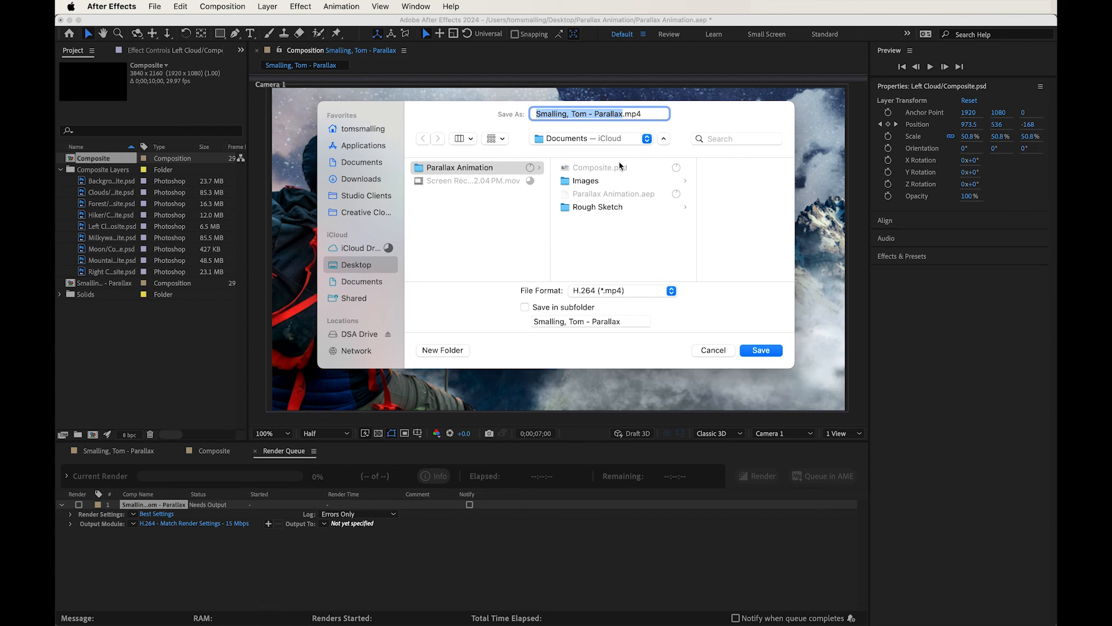
left_click(755, 351)
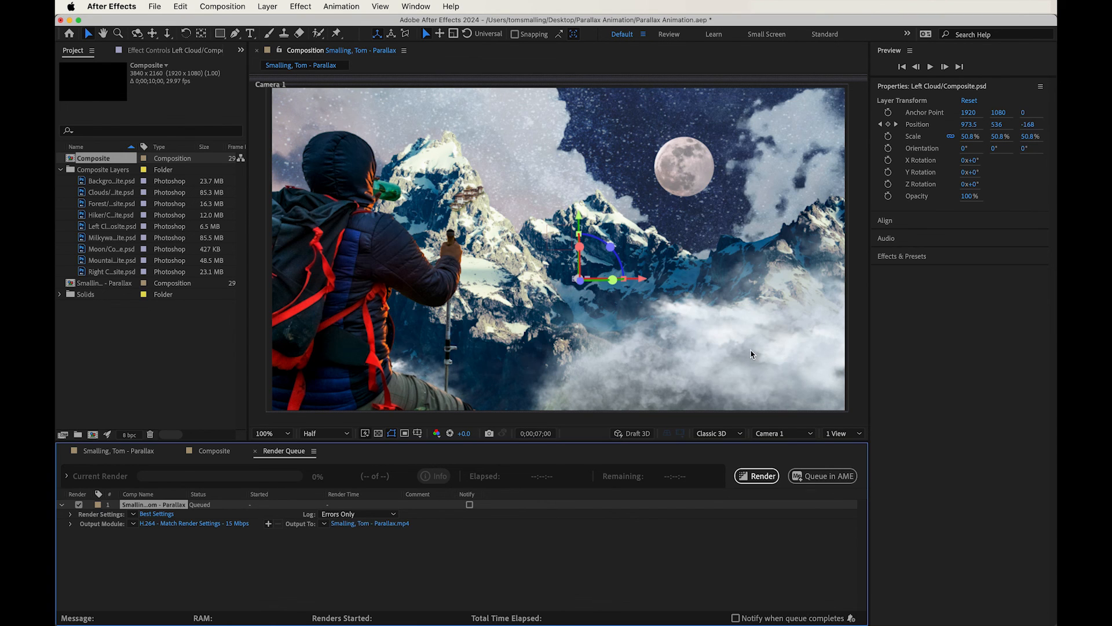
left_click(756, 475)
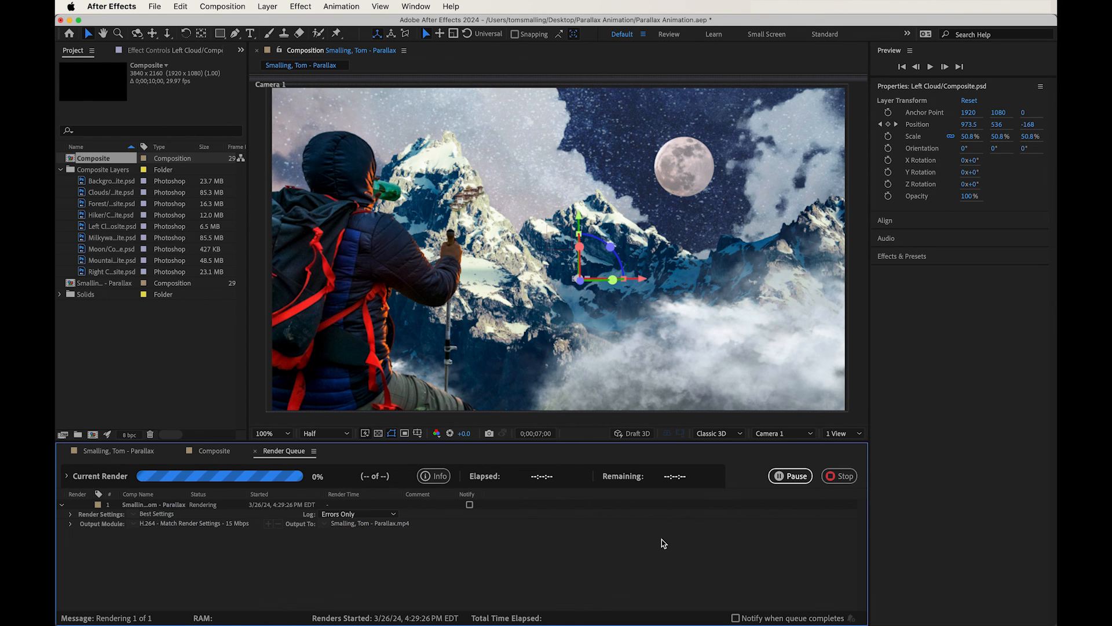